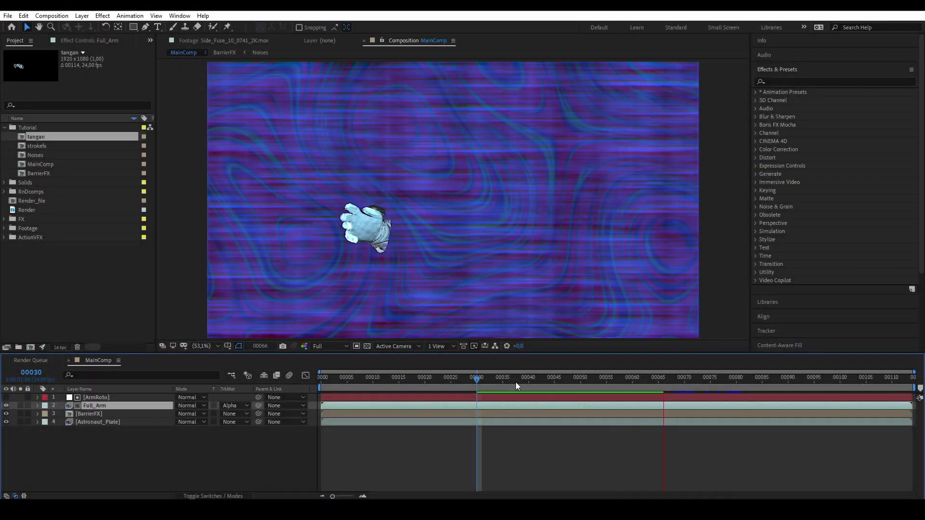
Step: Review the composite of the isolated hand over the barrier effect at several frames of MainComp
left_click_drag(515, 383, 606, 406)
key("space")
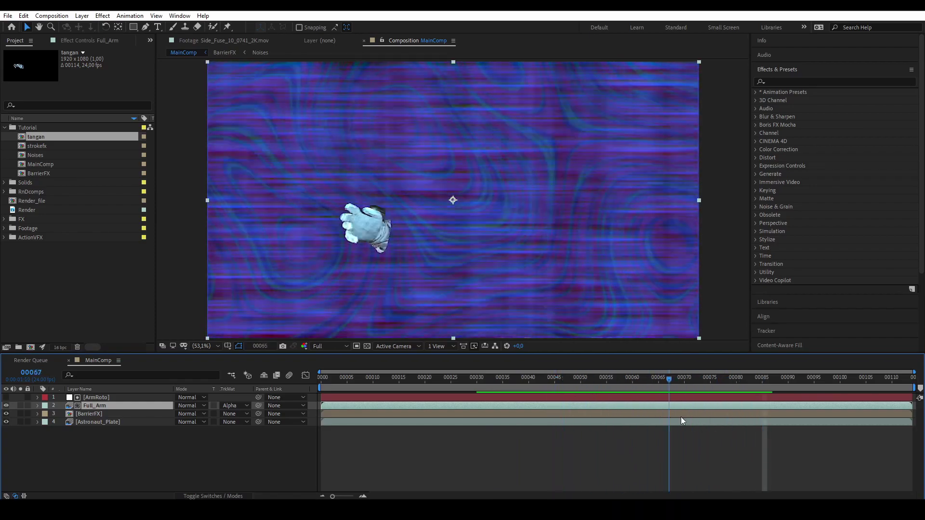
left_click(591, 376)
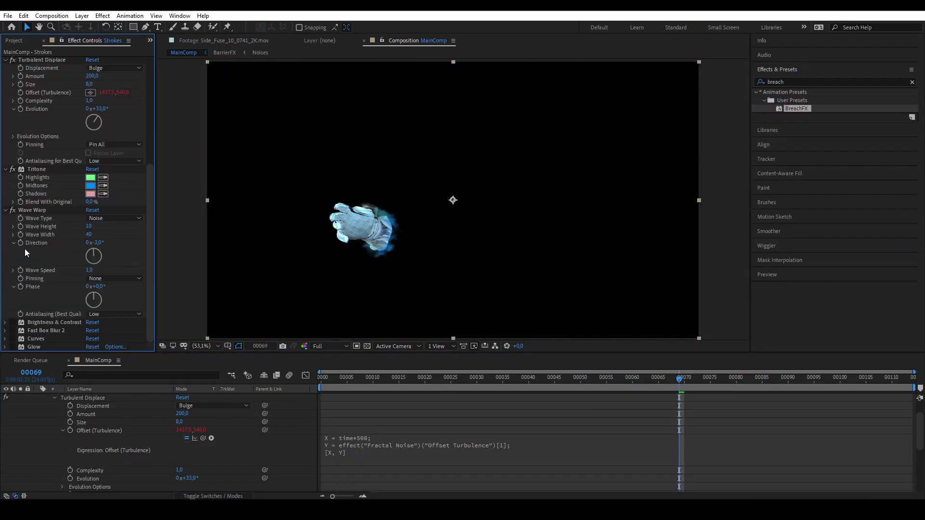
Step: Examine the Strokes layer's effect settings from Turbulent Displace and Wave Warp through Fast Box Blur, Curves and Glow
scroll(13, 302, "down", 2)
scroll(13, 301, "down", 5)
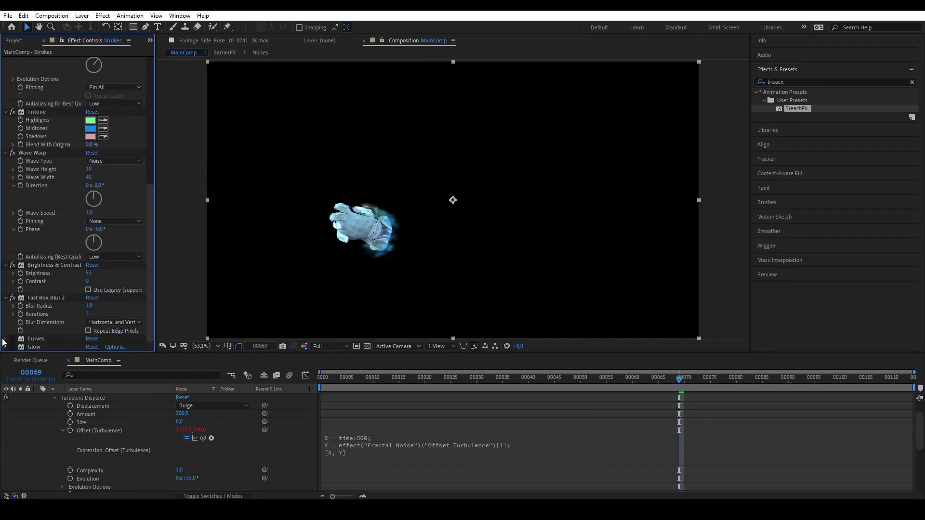
left_click(16, 352)
scroll(111, 238, "down", 3)
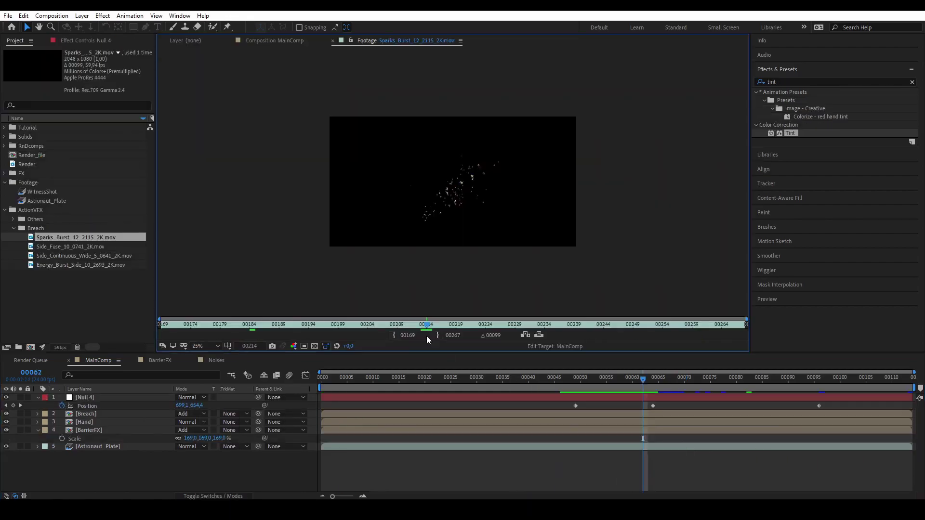
Step: Preview the Breach footage clips and add all four to the MainComp timeline
key("Down")
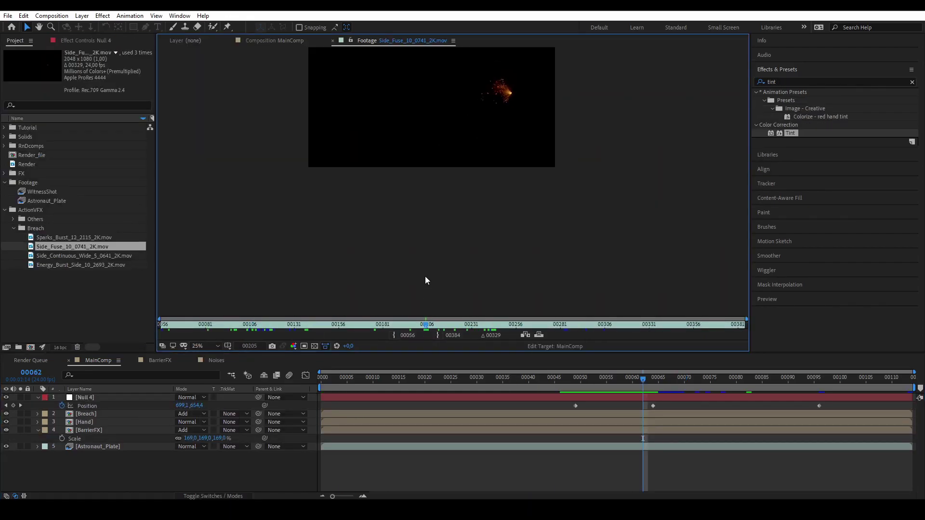
left_click(82, 256)
key("Down")
left_click(62, 238, "shift")
left_click_drag(62, 238, 375, 432)
left_click_drag(564, 422, 681, 392)
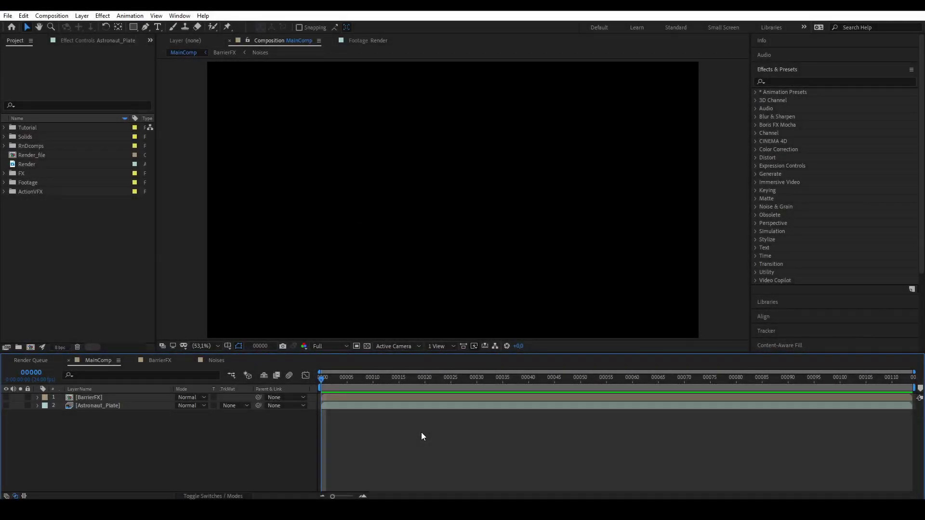
Step: Set the project color to 16 bits per channel with a linearized sRGB IEC61966-2.1 working space
left_click(60, 347)
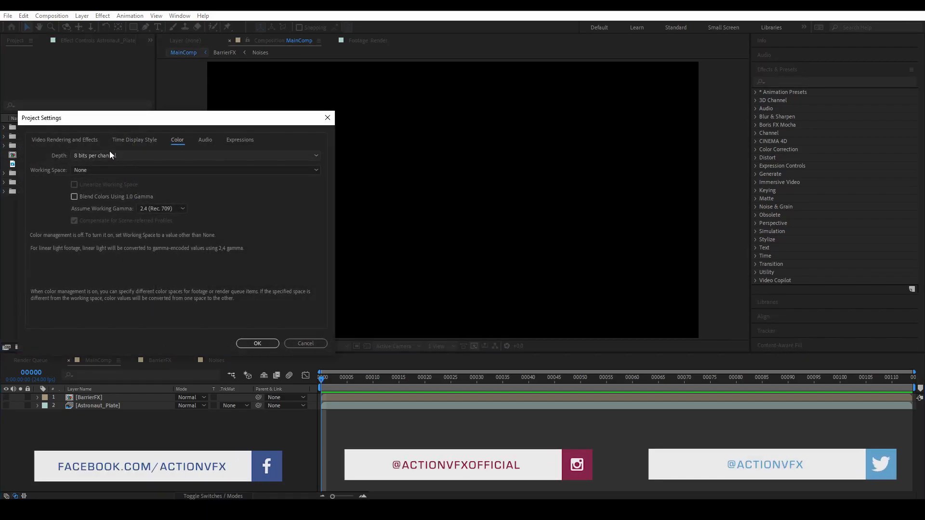
left_click(83, 156)
left_click(125, 176)
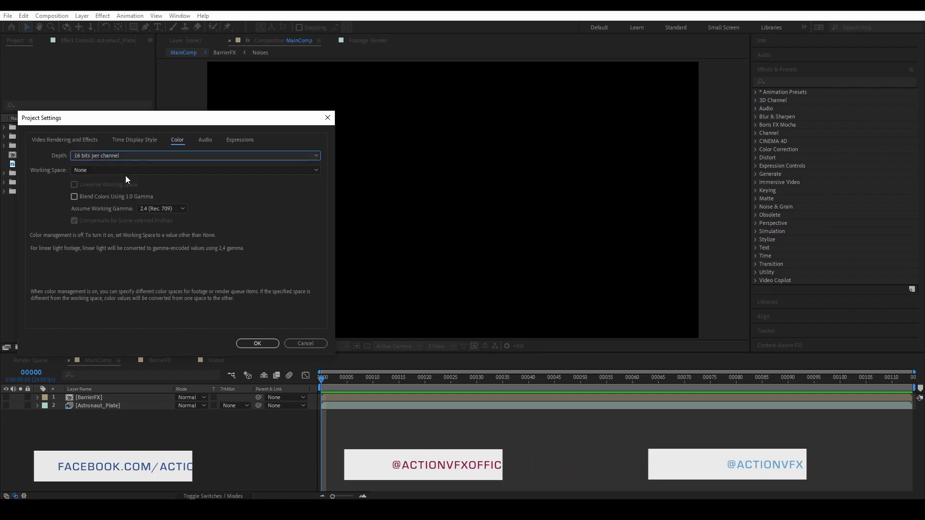
left_click(120, 170)
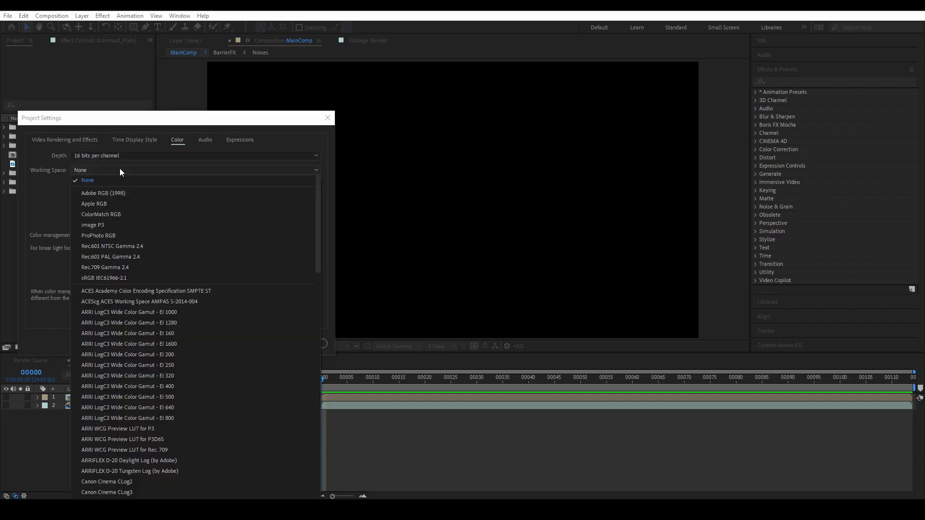
left_click(114, 278)
left_click(74, 185)
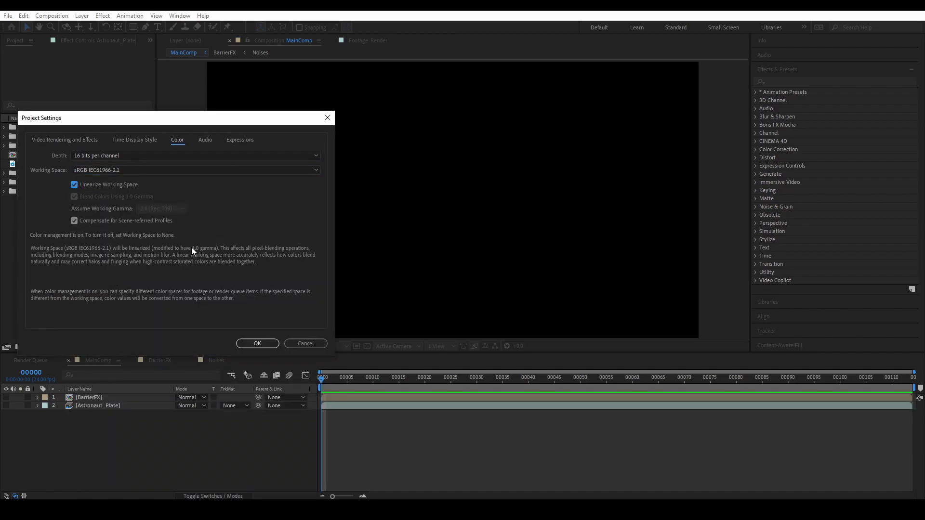
left_click(252, 341)
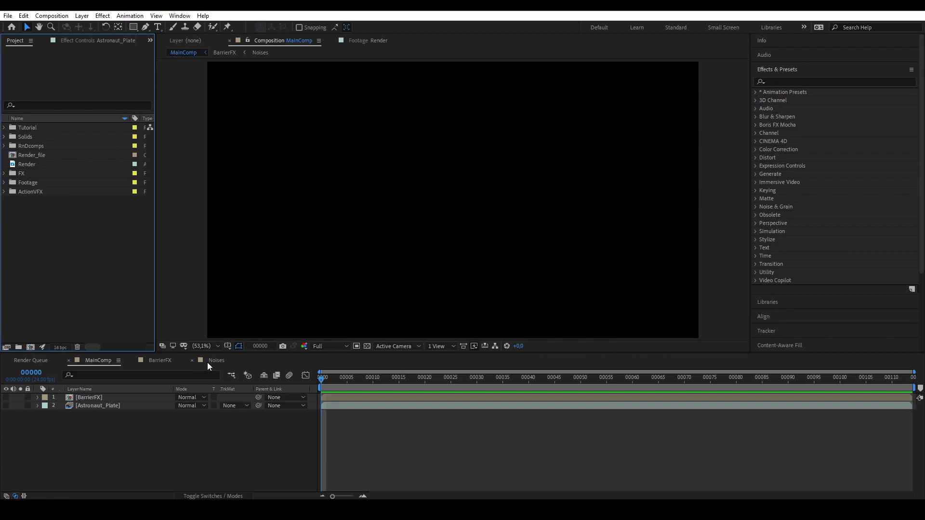
Step: Make the Astronaut_Plate layer visible in MainComp
left_click(123, 406)
left_click(6, 406)
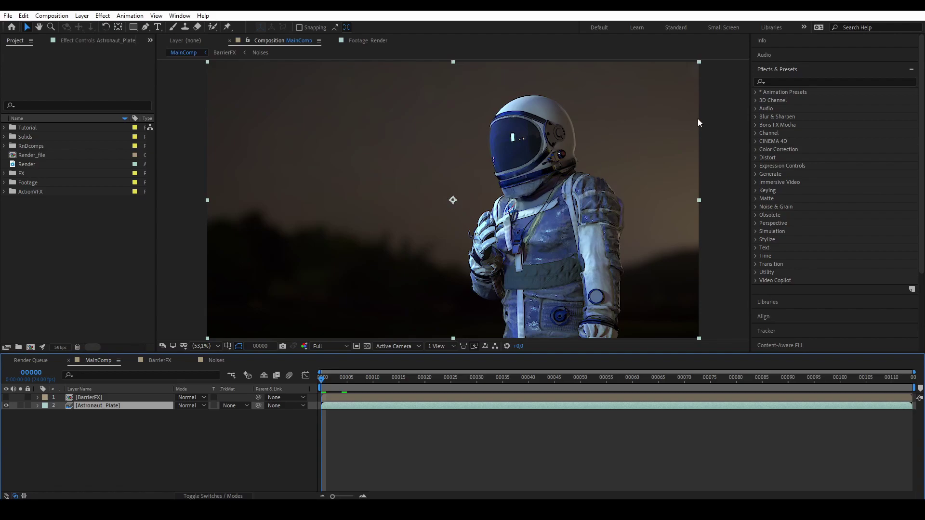
Step: Preview the DetailLightingOnly, FinalImageBG and FinalImageFG passes of Astronaut_Plate with a temporary EXtractoR effect, and delete the effect
left_click(781, 83)
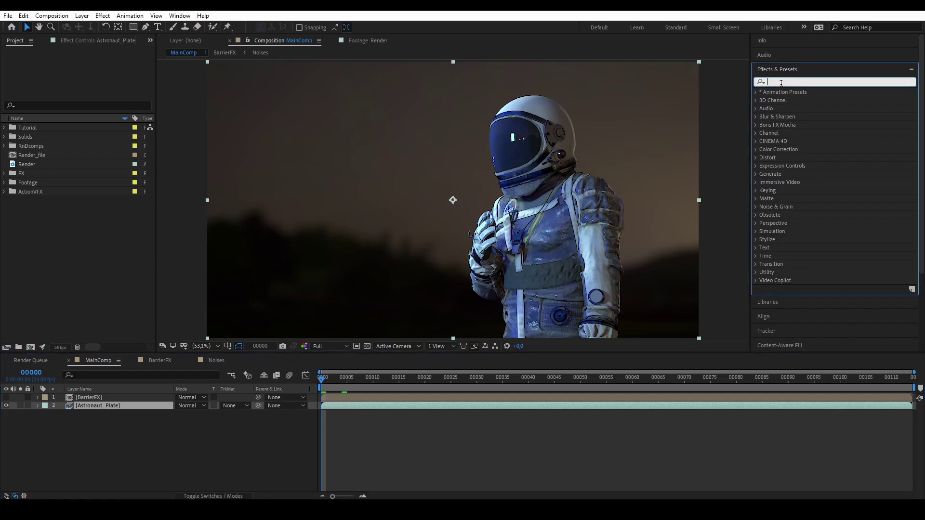
type("extract")
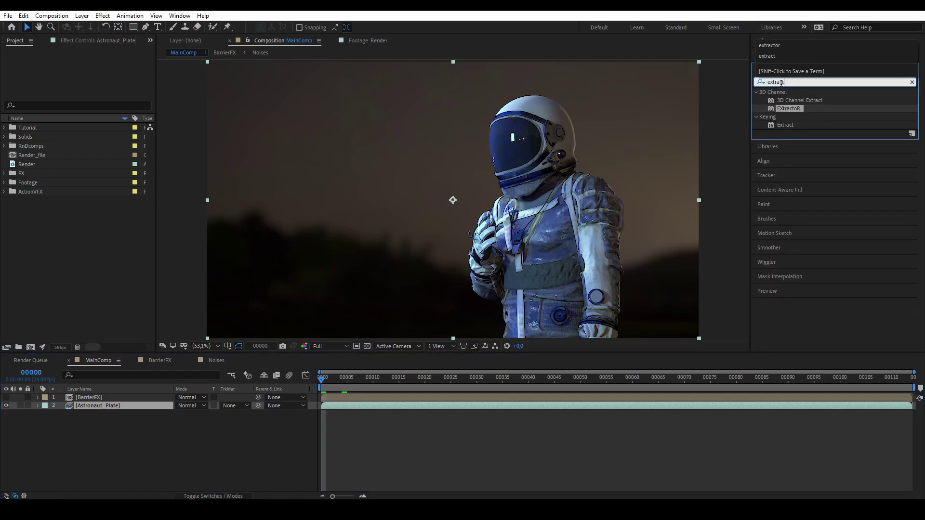
left_click_drag(783, 107, 133, 405)
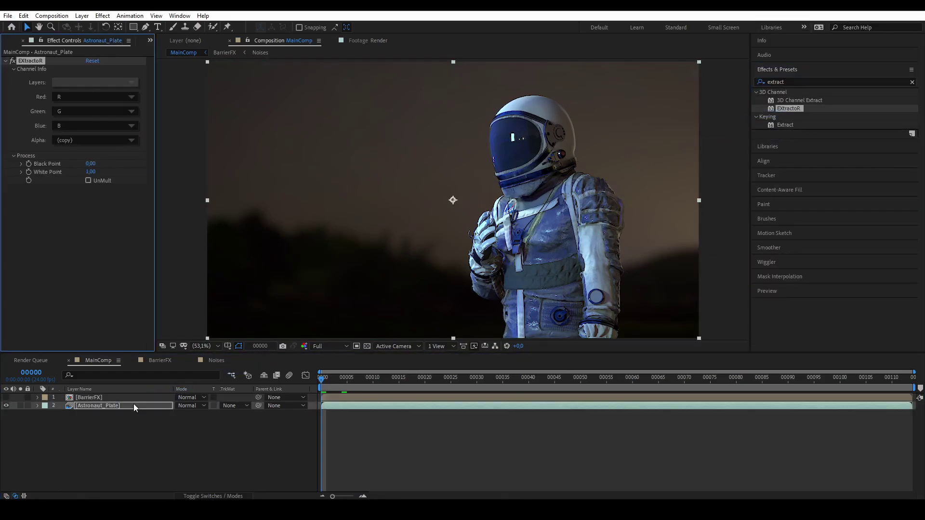
left_click(78, 88)
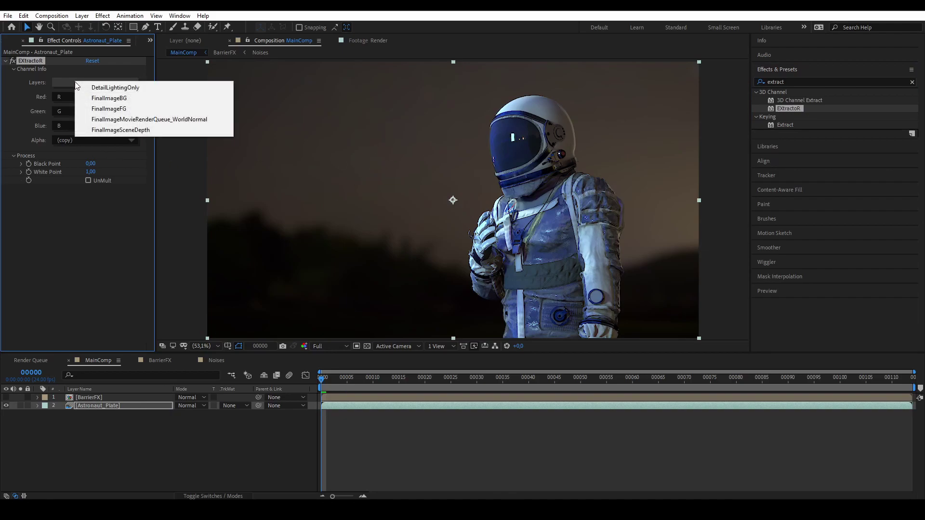
left_click(100, 88)
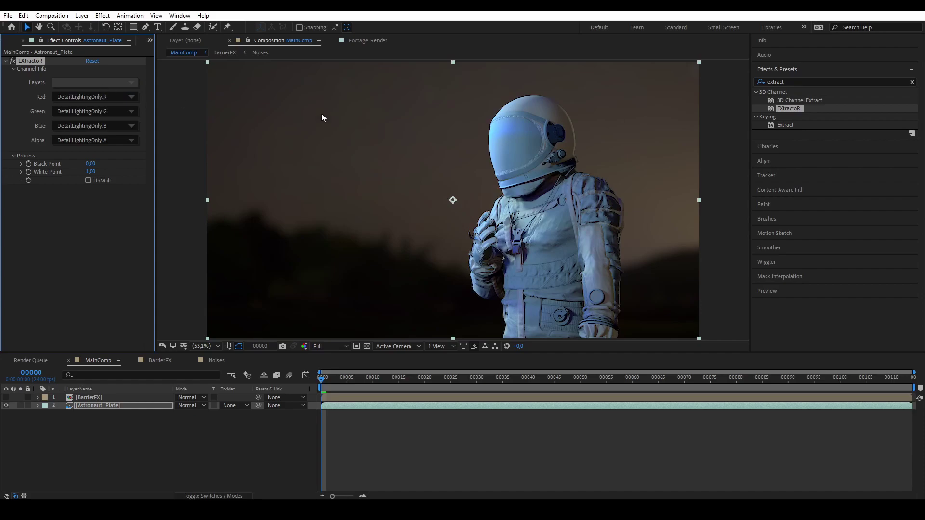
left_click(109, 86)
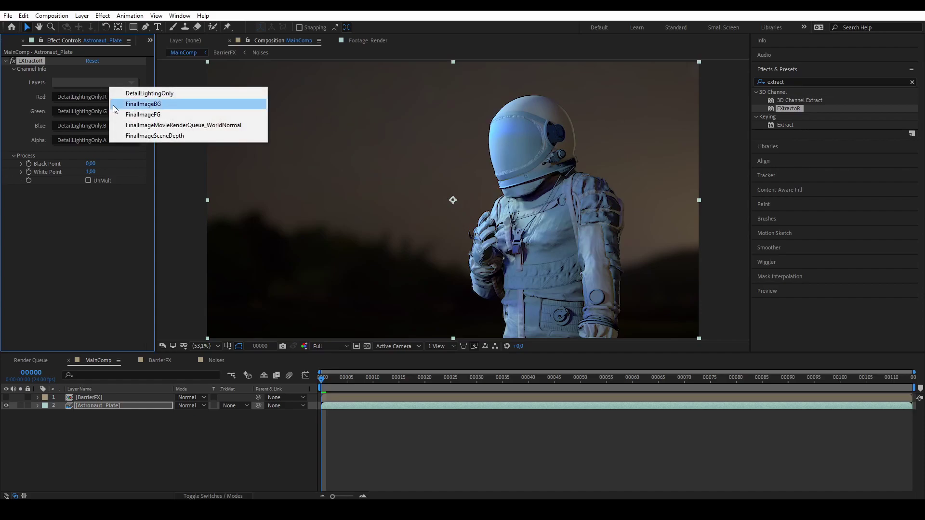
left_click(113, 101)
left_click(104, 86)
left_click(116, 111)
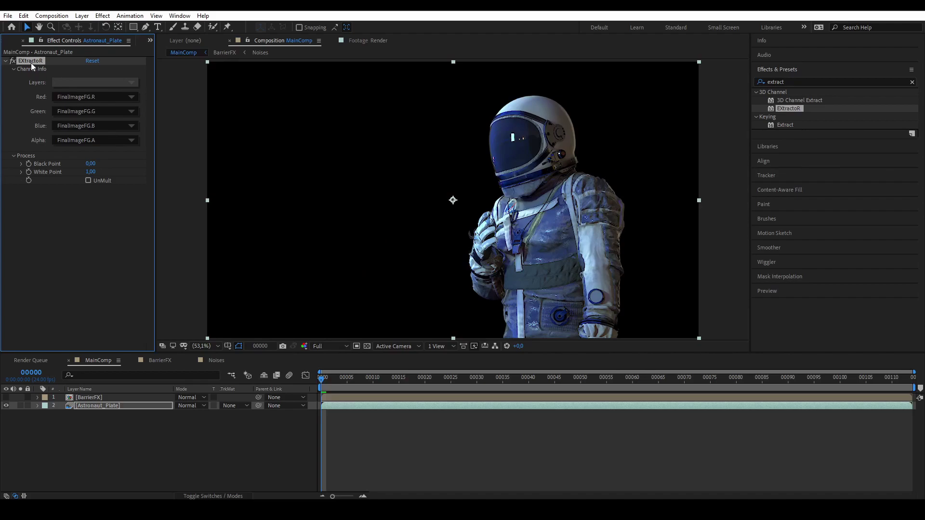
key("Delete")
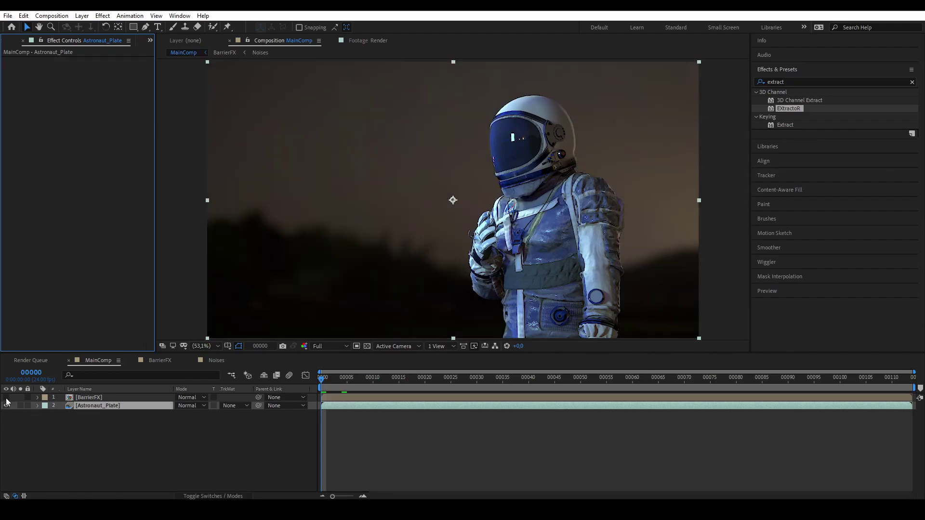
Step: Make the BarrierFX layer visible over the astronaut plate
left_click(7, 398)
left_click(90, 397)
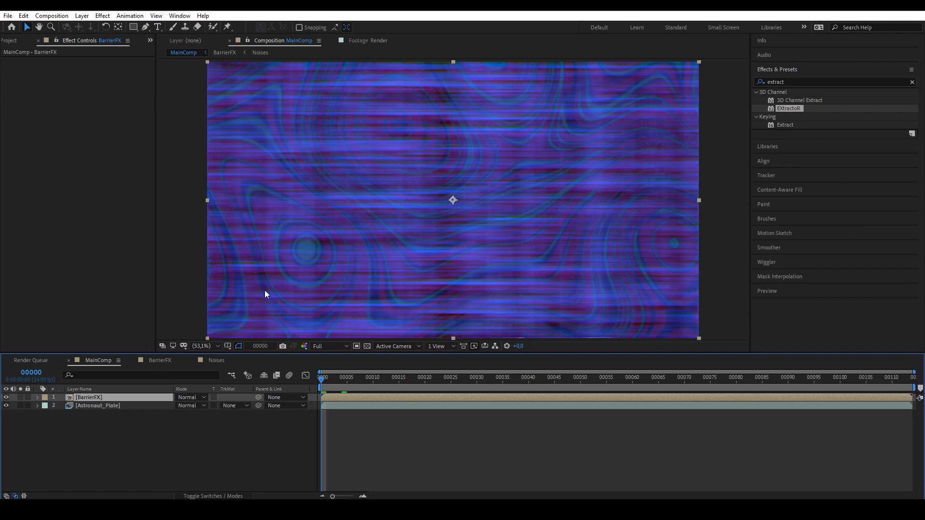
Step: Examine the nested BarrierFX and Noises compositions and return to MainComp
double_click(386, 398)
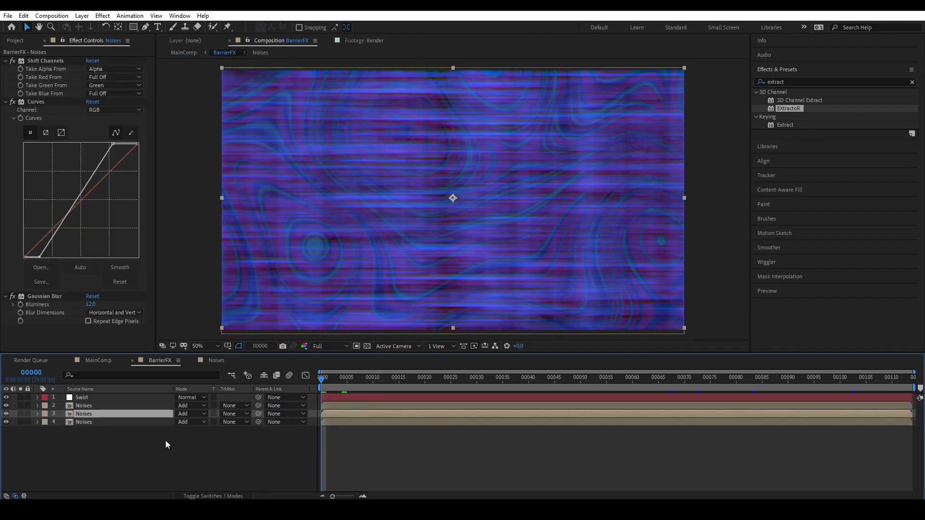
double_click(131, 416)
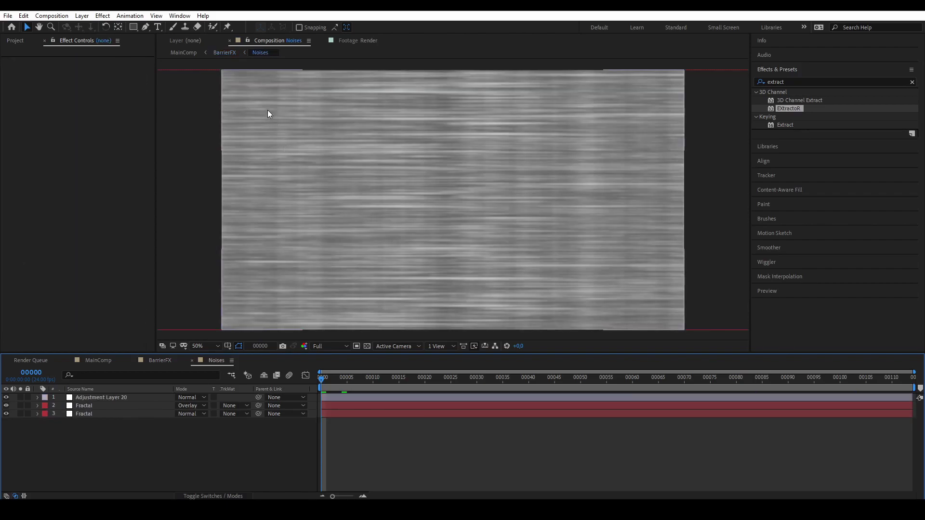
left_click(225, 53)
left_click(180, 54)
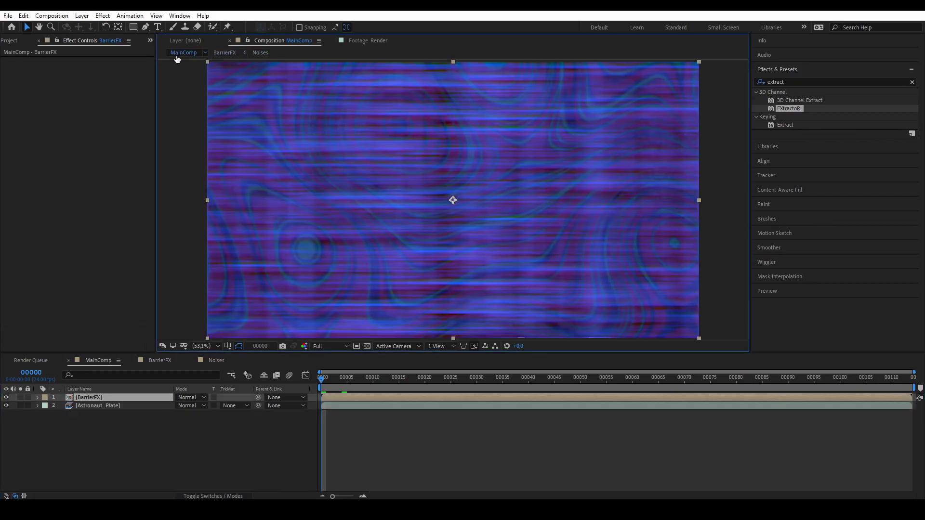
left_click(404, 407)
left_click(238, 423)
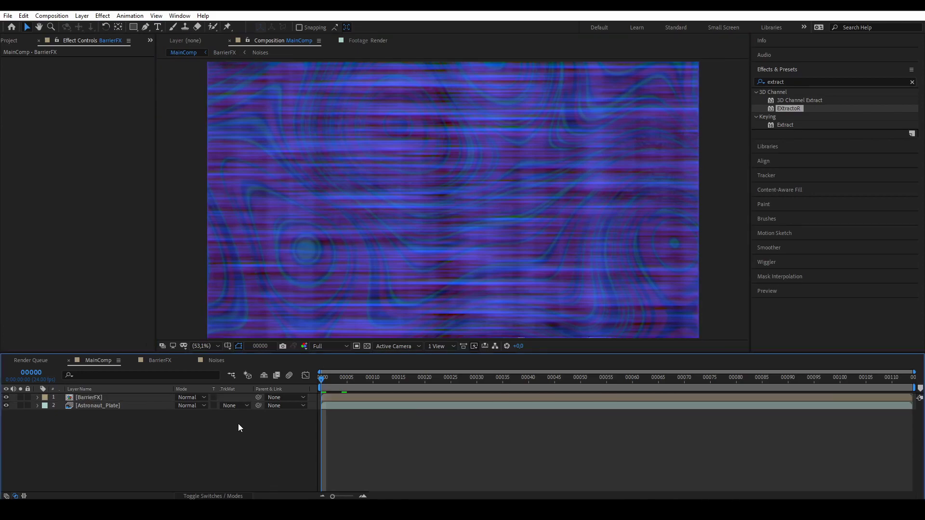
Step: Duplicate the Astronaut_Plate layer and place the copy above BarrierFX
left_click(114, 406)
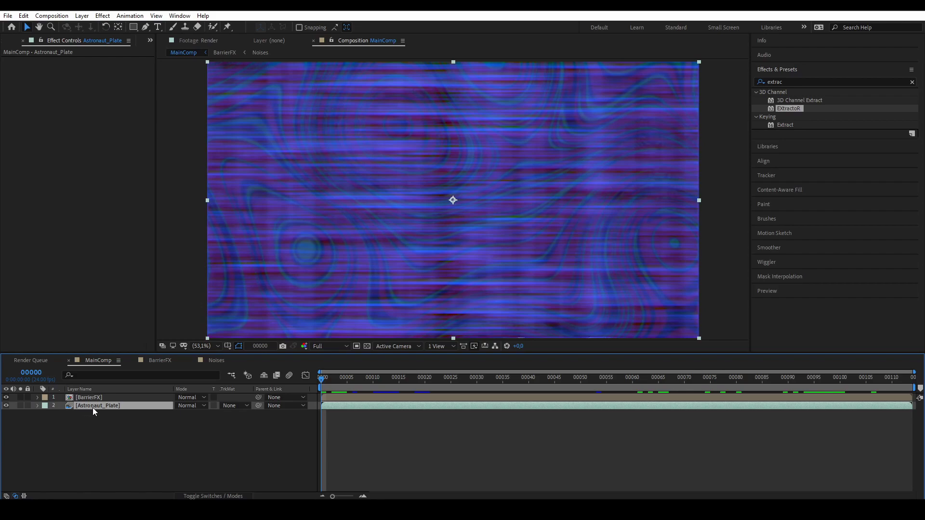
key("ctrl+d")
left_click_drag(107, 406, 99, 395)
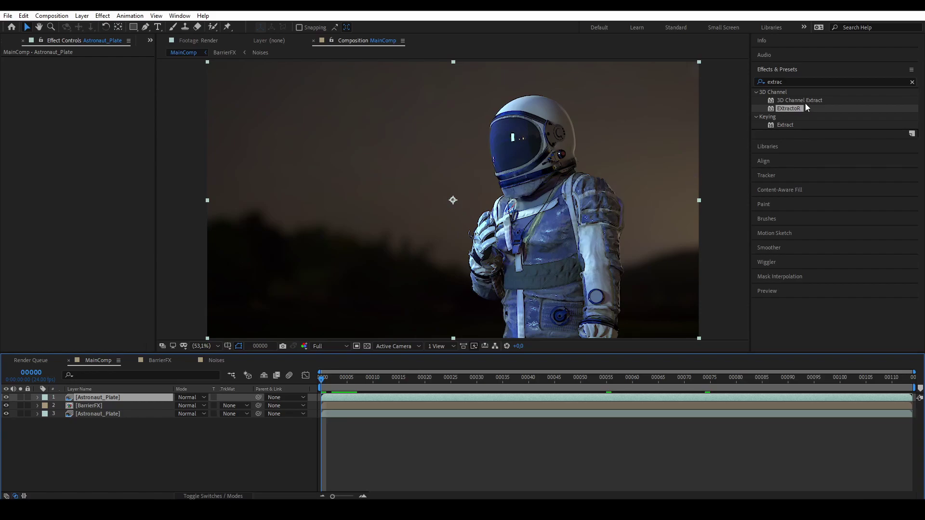
Step: Apply EXtractoR to the upper Astronaut_Plate copy and extract its FinalImageFG pass
left_click_drag(805, 103, 134, 398)
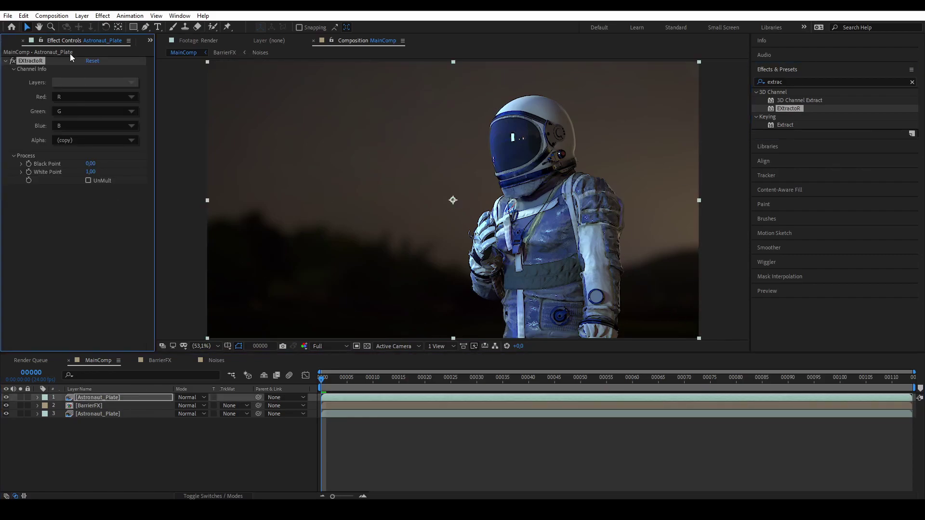
left_click(96, 83)
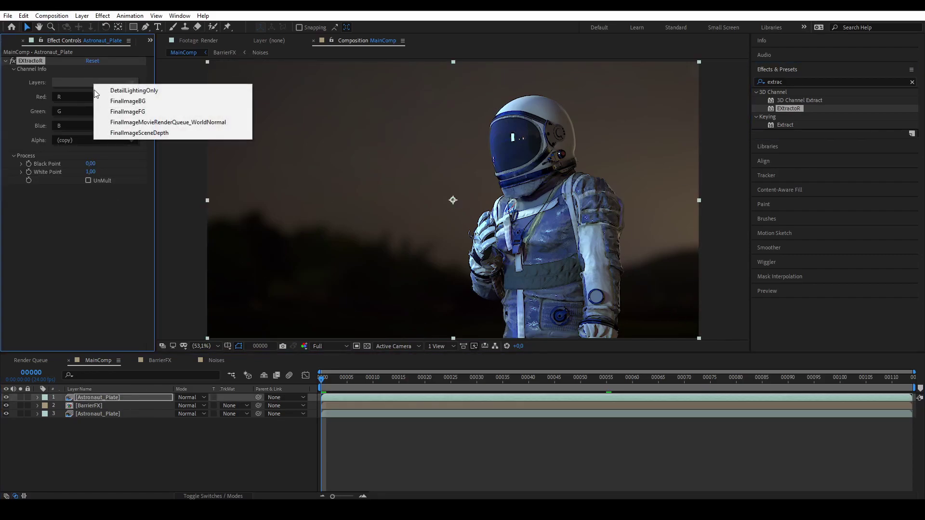
left_click(152, 114)
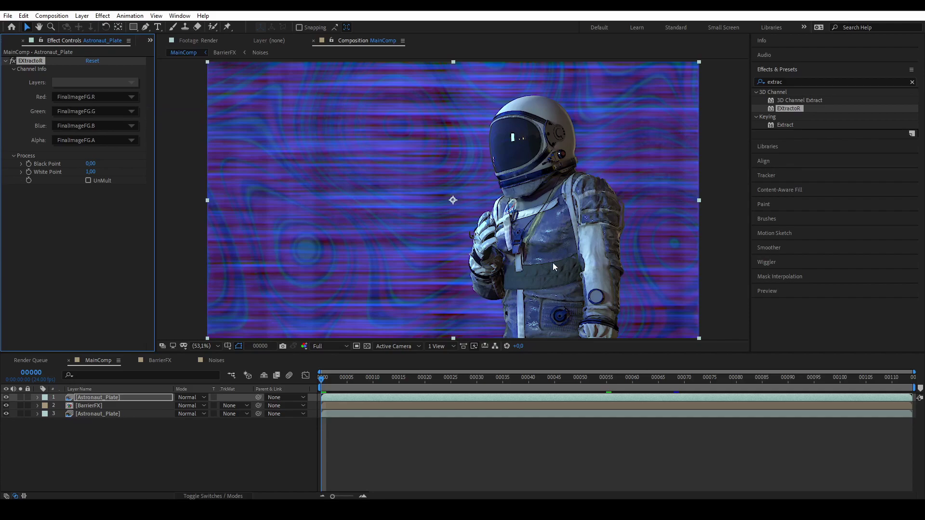
Step: Create a white 1920 × 1080 solid named HandMatte on top of the layer stack at frame 66, and advance to frame 67
left_click_drag(389, 386, 664, 364)
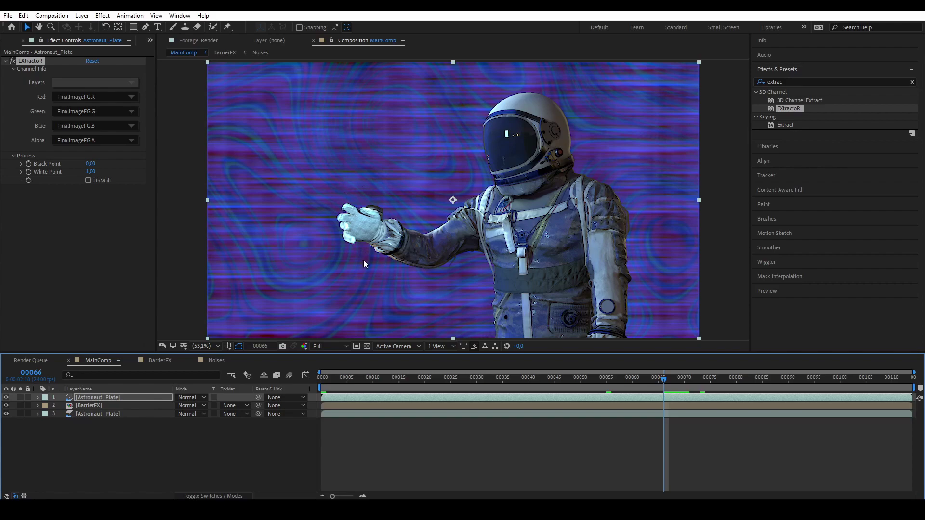
left_click(82, 16)
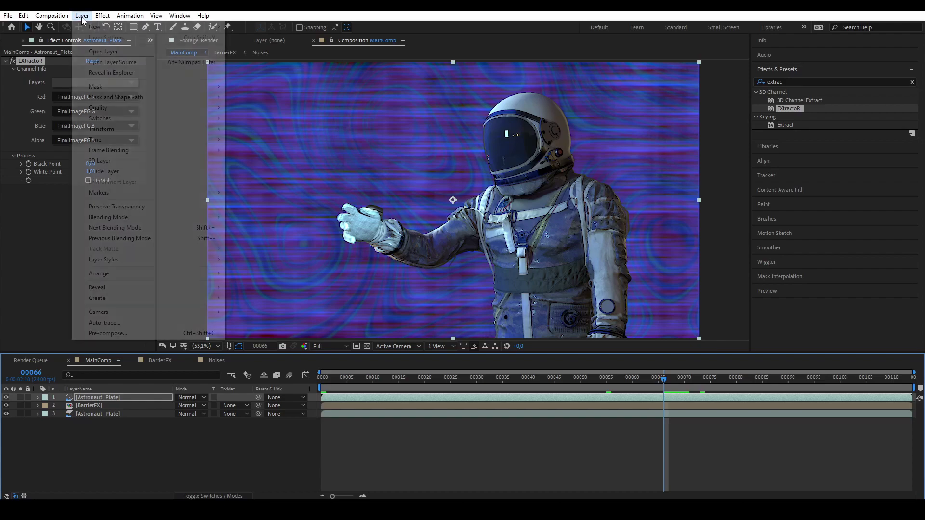
mouse_move(104, 27)
left_click(236, 38)
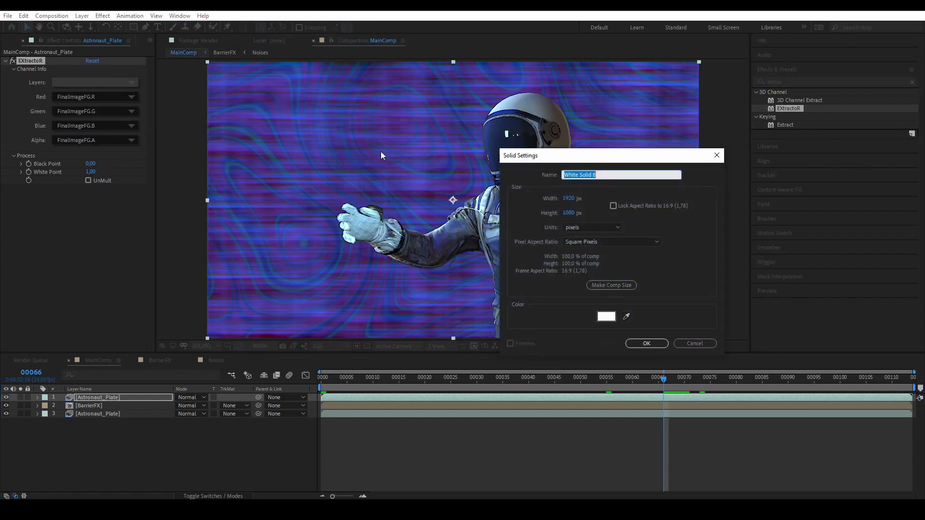
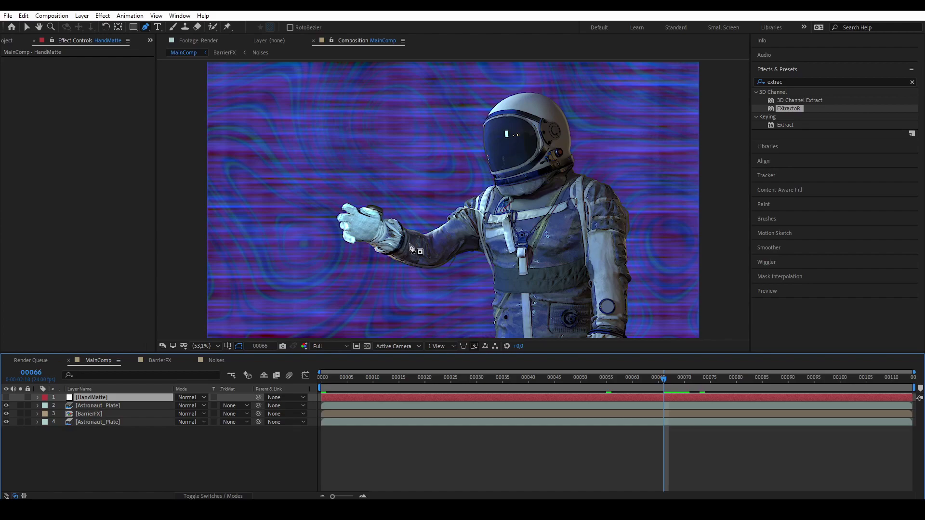
key("Page_Down")
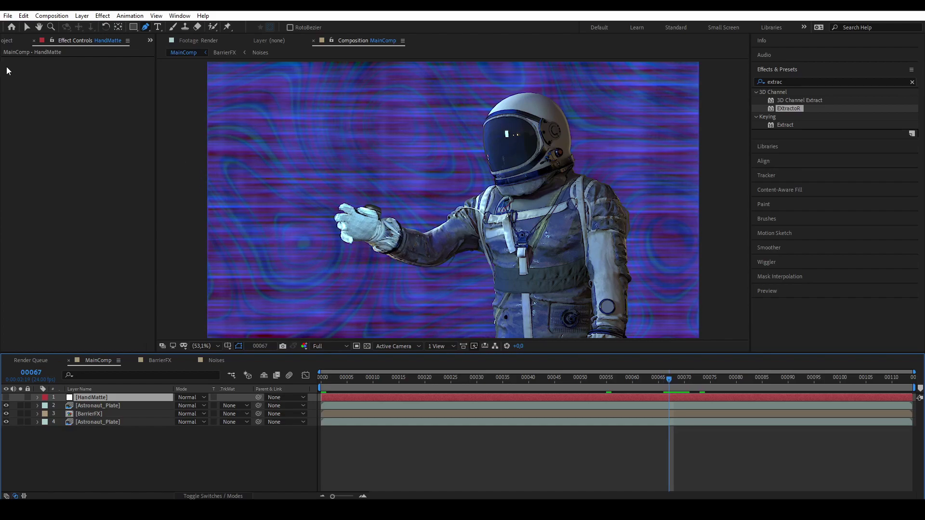
Step: Add the WitnessShot footage above HandMatte and move it toward the frame's upper edge at frame 57, clear of the astronaut's hand
left_click(6, 41)
left_click_drag(37, 191, 187, 394)
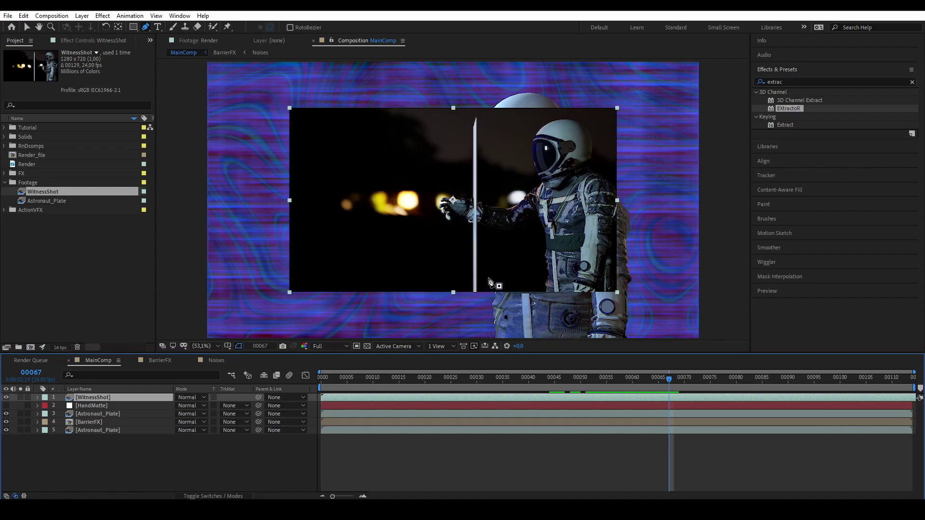
left_click_drag(659, 377, 616, 394)
key("v")
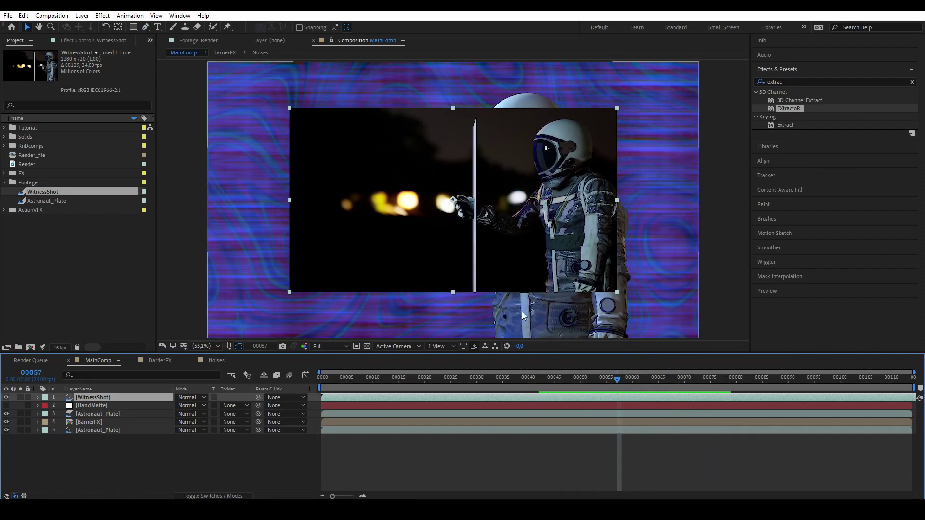
left_click_drag(500, 244, 472, 154)
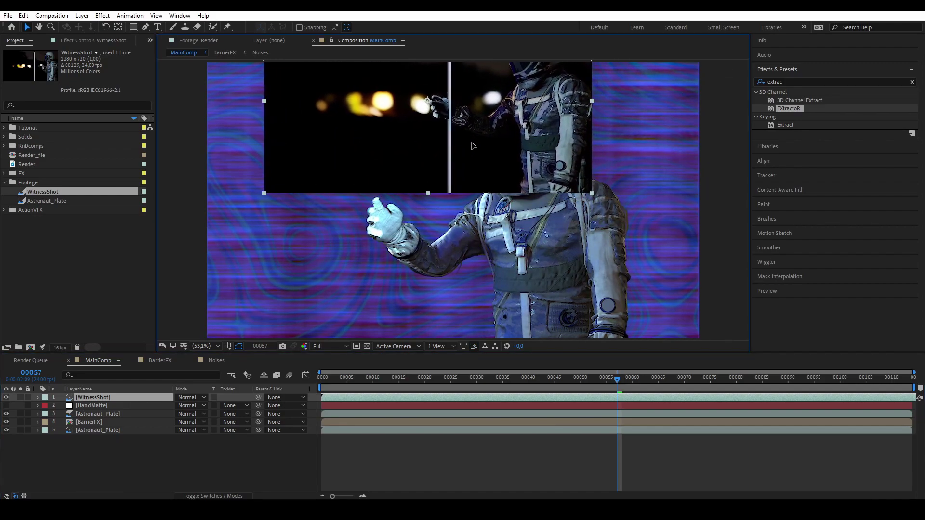
Step: Draw a closed Pen mask on HandMatte at frame 57, enclosing the fingers and following the hand's edge at the barrier line
left_click(115, 405)
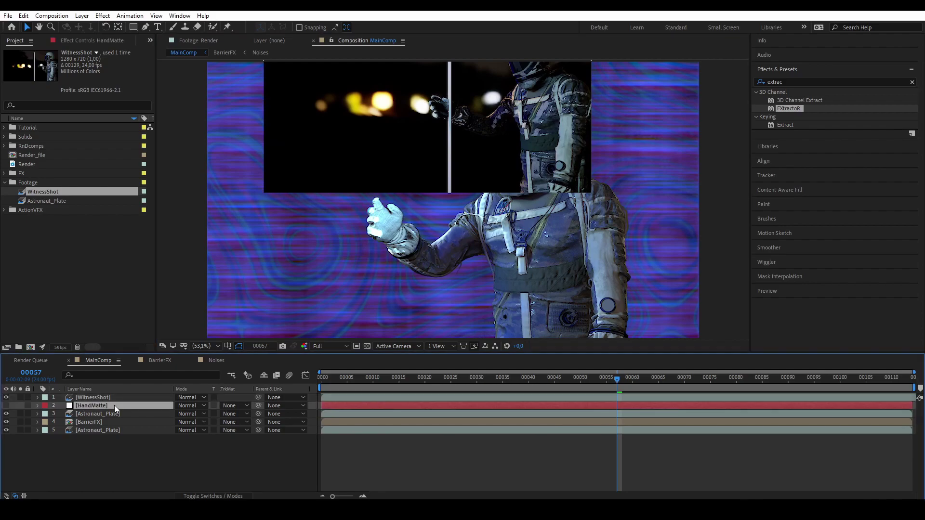
left_click(146, 27)
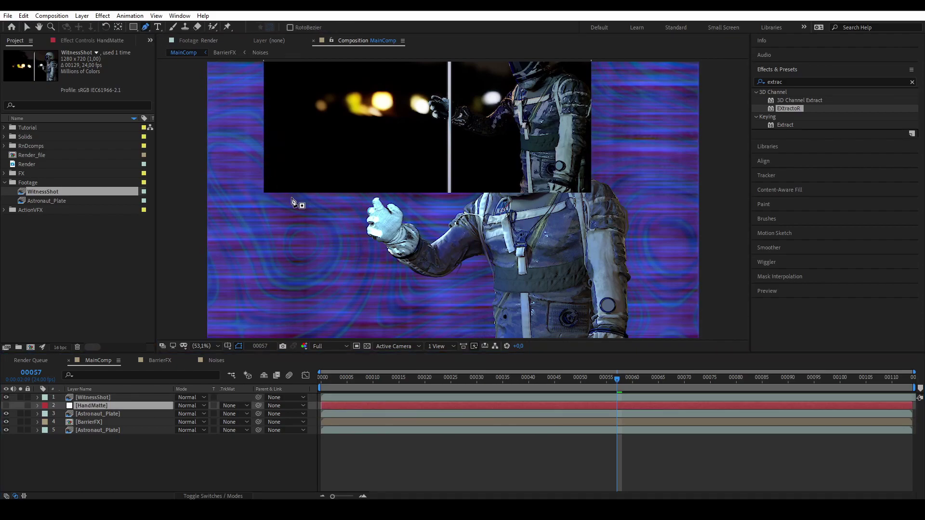
left_click(376, 246)
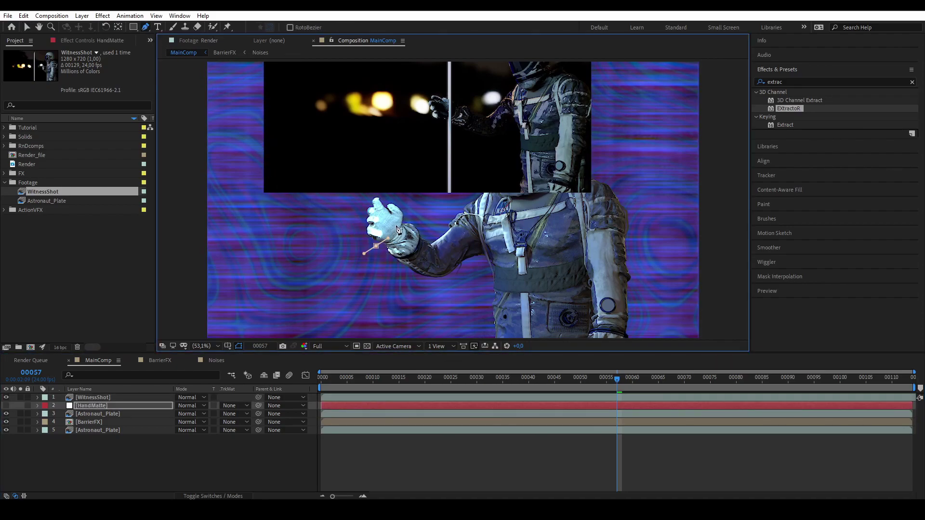
left_click_drag(403, 212, 400, 195)
left_click(313, 192)
left_click(294, 249)
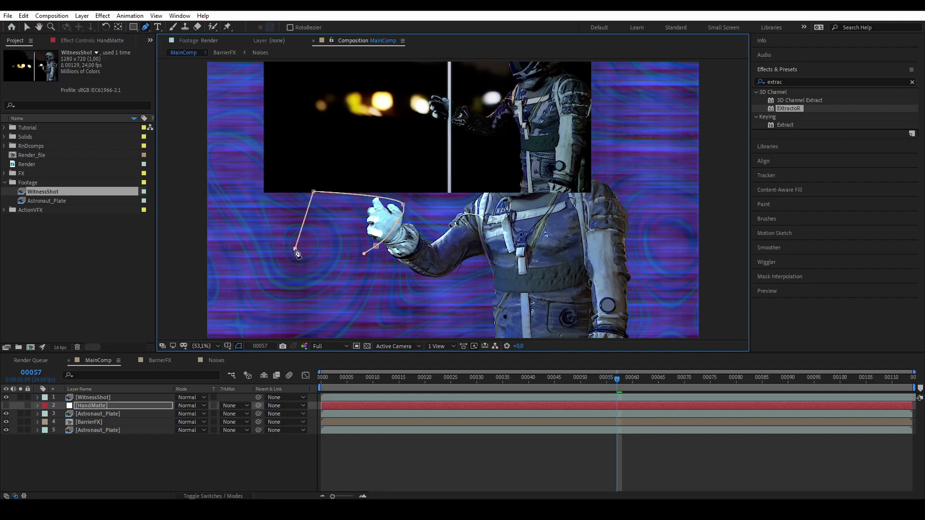
left_click(377, 246)
left_click(619, 382)
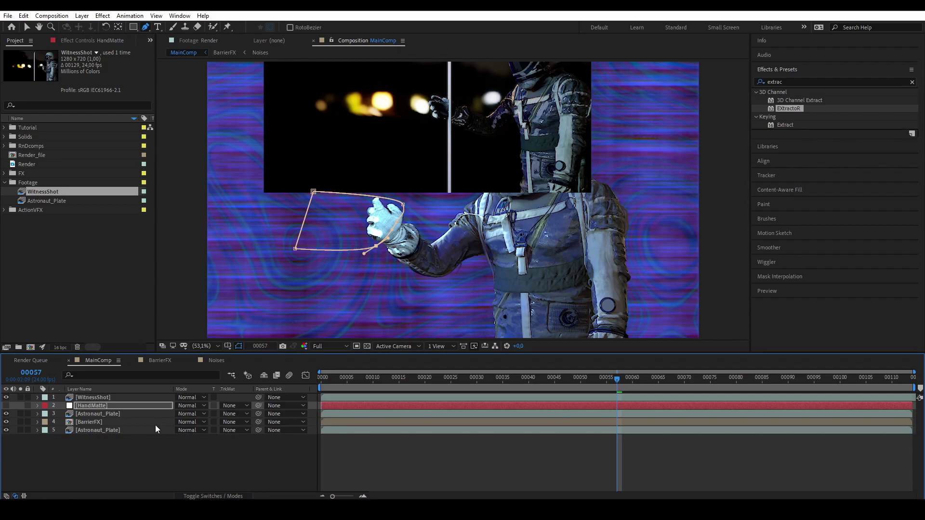
Step: Enable Mask Path keyframing on HandMatte's mask at frame 57 and reshape its wrist edge at frame 69
key("m")
left_click(71, 422)
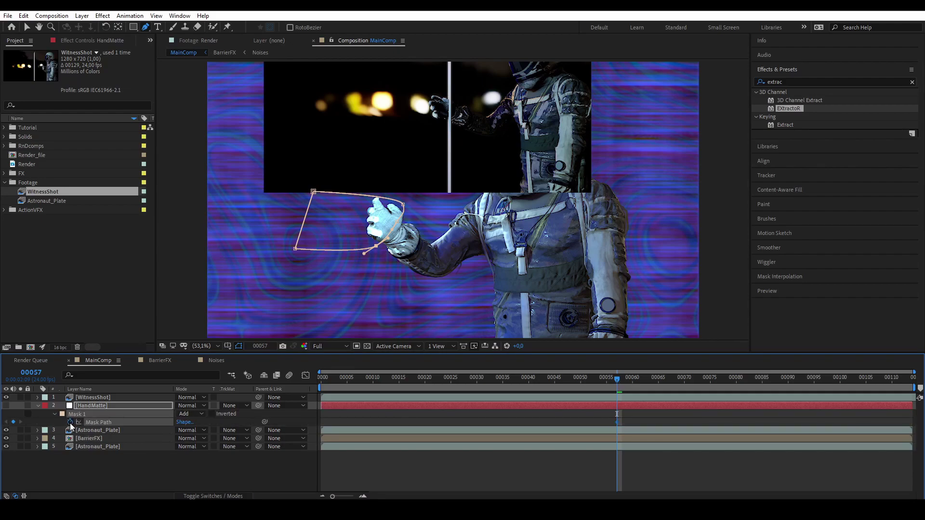
left_click(622, 379)
left_click_drag(621, 382, 680, 386)
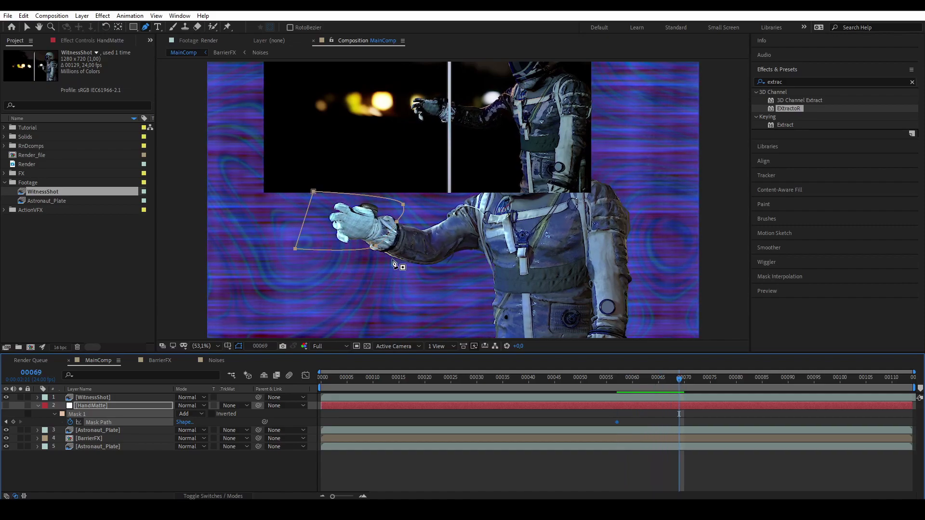
key("v")
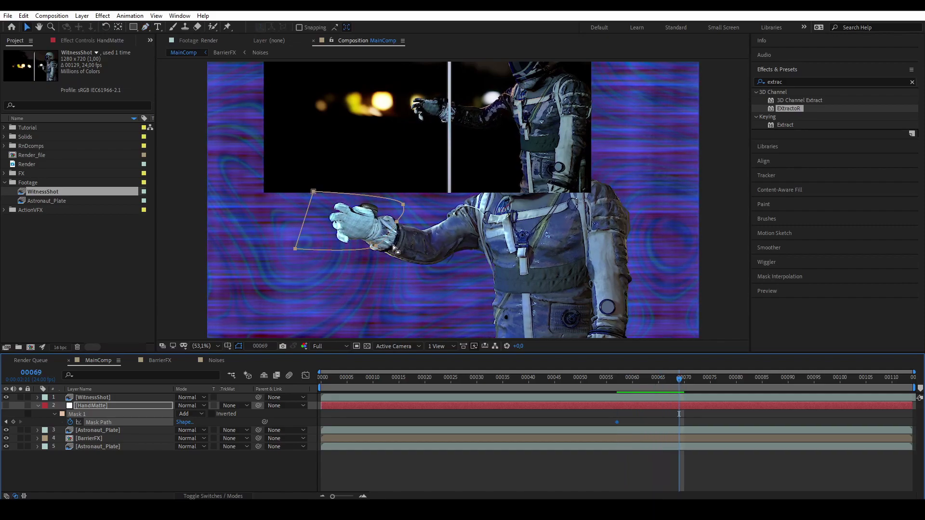
left_click_drag(398, 223, 405, 222)
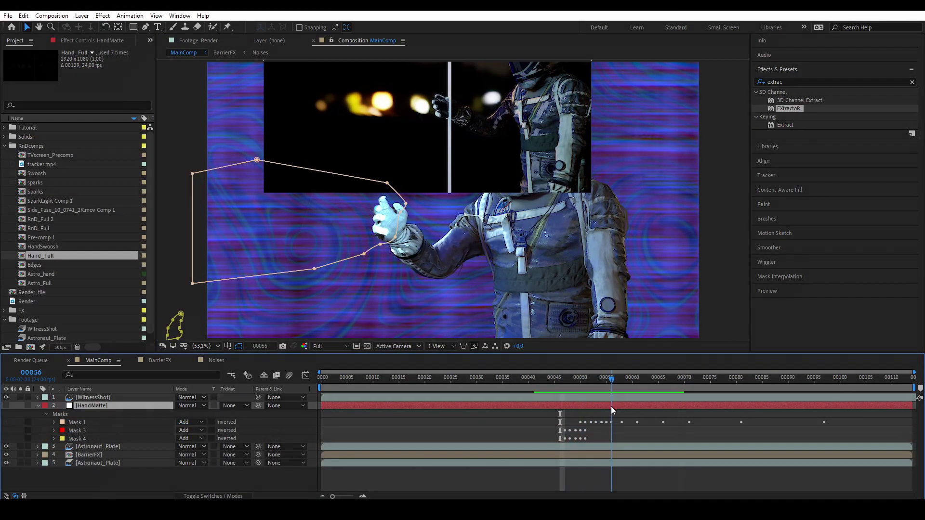
Step: Check the animated hand masks against the reference around frames 50 to 56, and delete the WitnessShot layer
left_click_drag(611, 407, 582, 414)
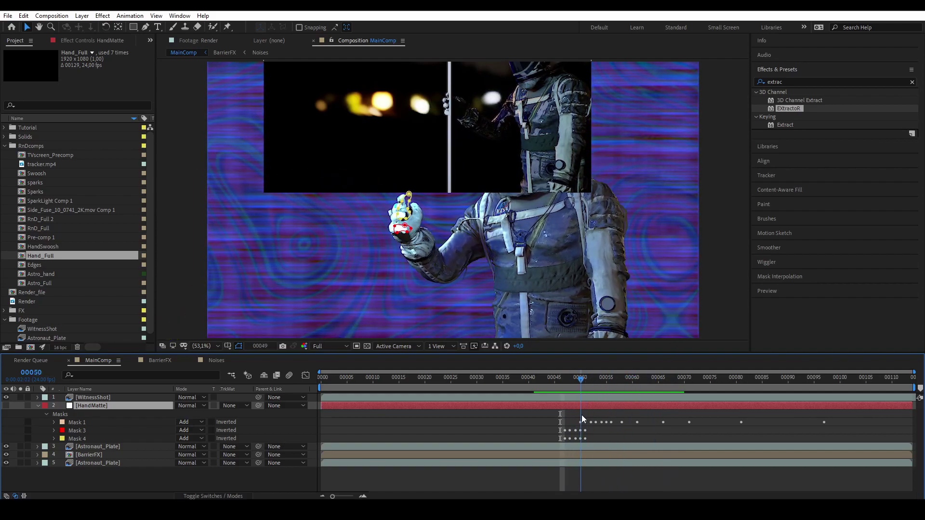
left_click(105, 397)
key("Delete")
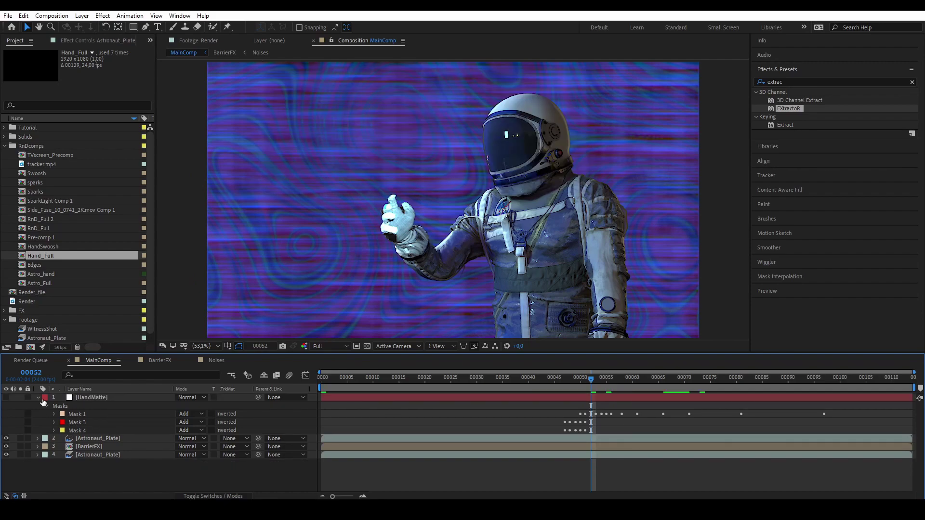
left_click(39, 398)
Step: Set the upper Astronaut_Plate's track matte to Alpha Matte HandMatte and preview the matted hand over the timeline
left_click(115, 406)
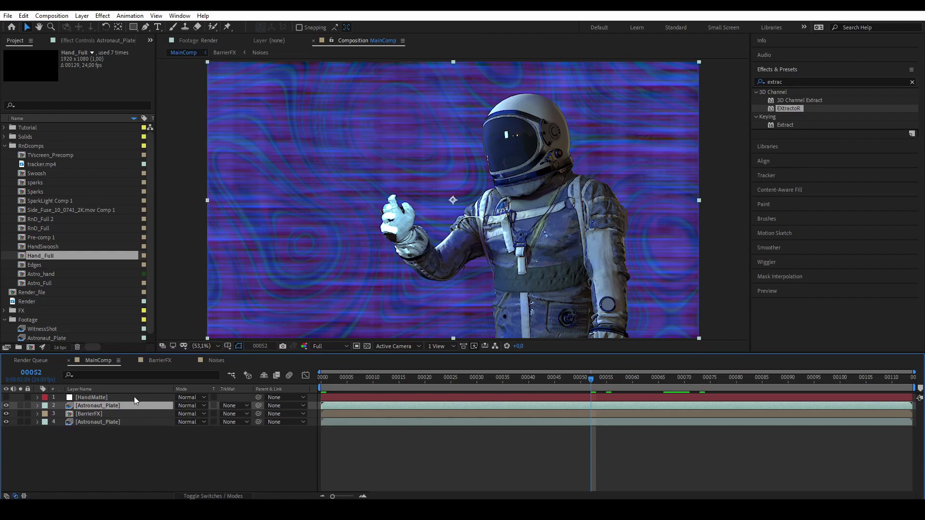
left_click(233, 407)
left_click(255, 428)
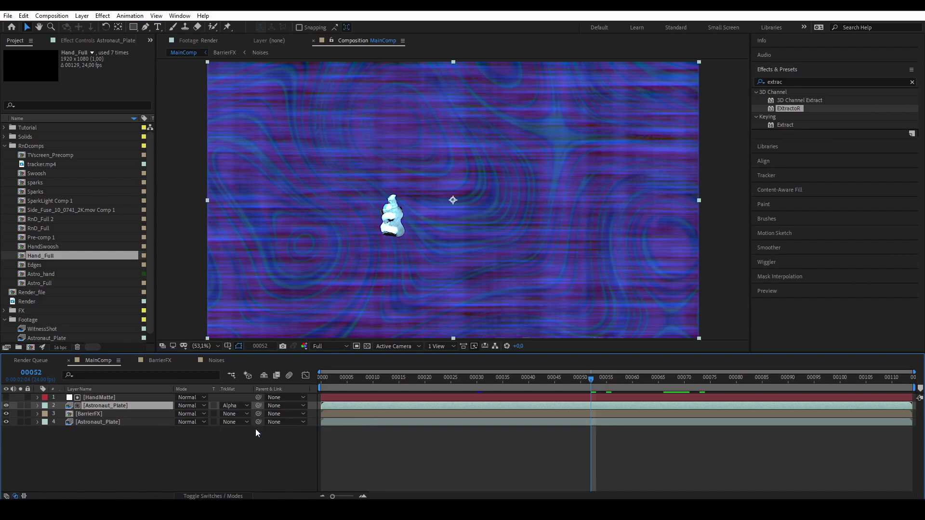
left_click_drag(585, 380, 732, 428)
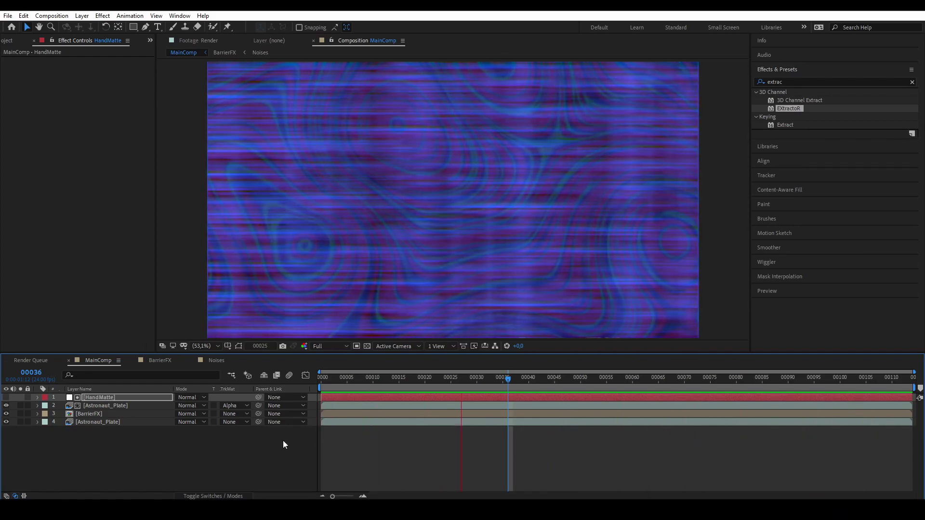
key("space")
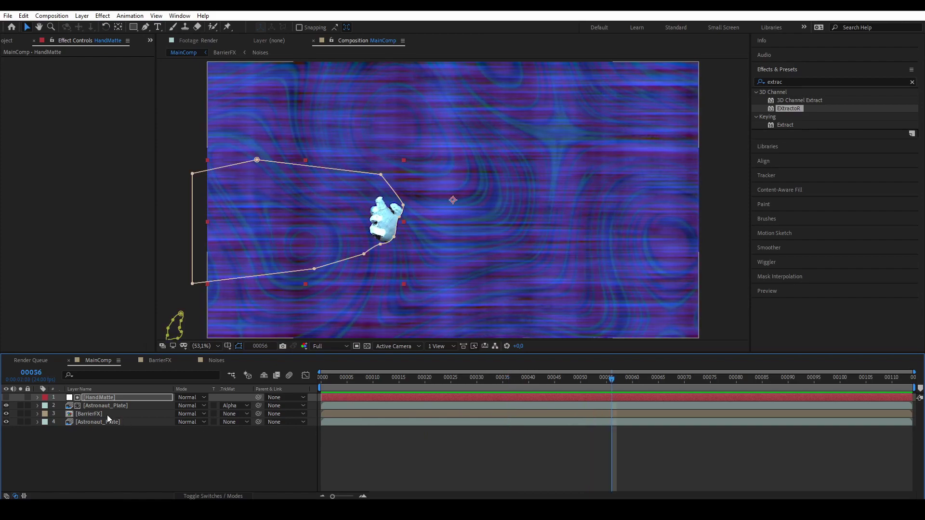
Step: Duplicate the HandMatte layer together with the Astronaut_Plate layer it mattes
left_click(108, 406)
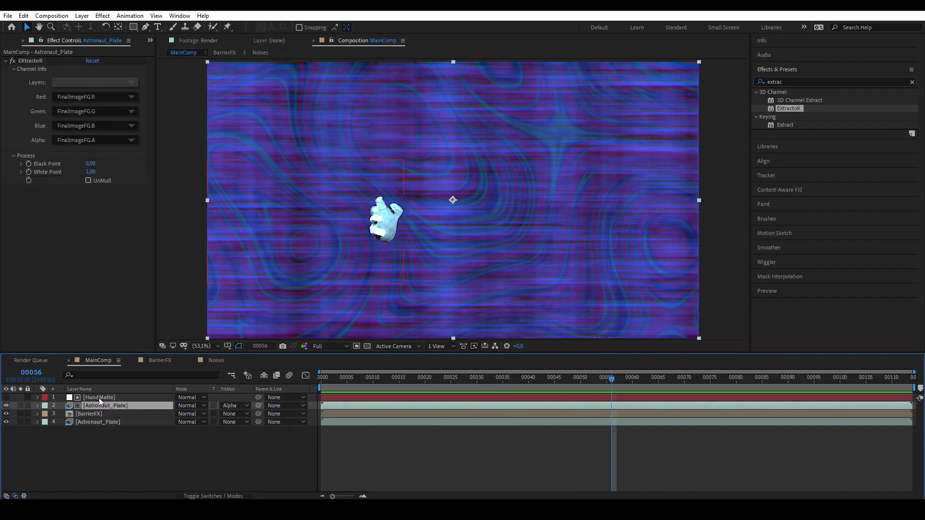
left_click(100, 398, "shift")
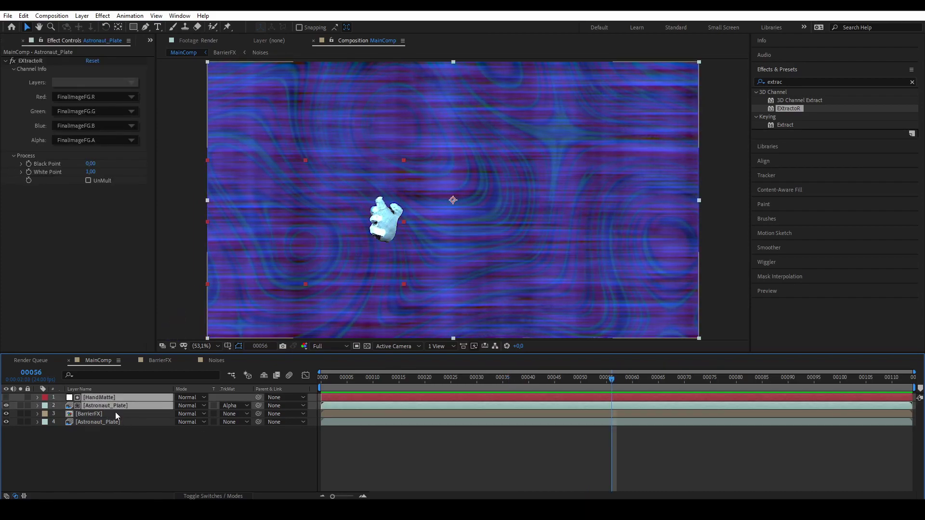
key("ctrl+d")
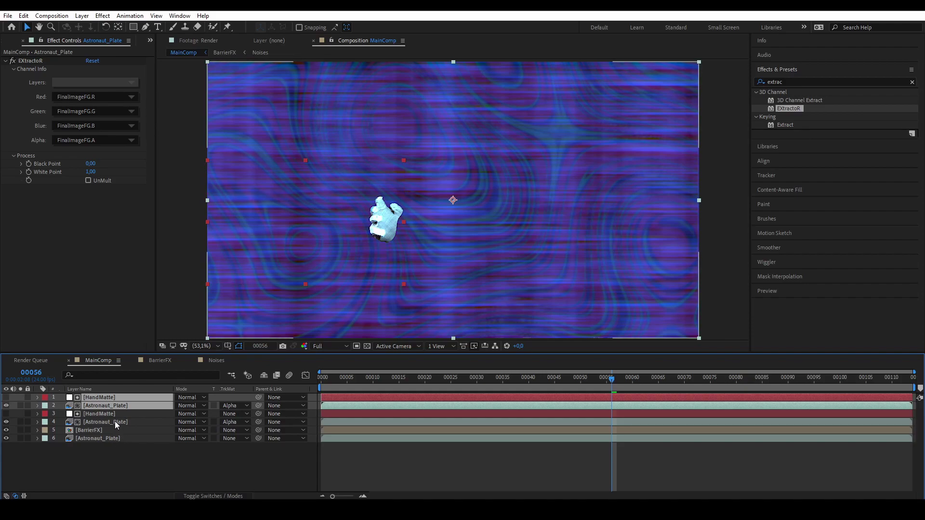
Step: Pre-compose the lower HandMatte and matted Astronaut_Plate pair into a composition named Hand, moving all attributes
left_click(114, 422)
left_click(111, 414, "shift")
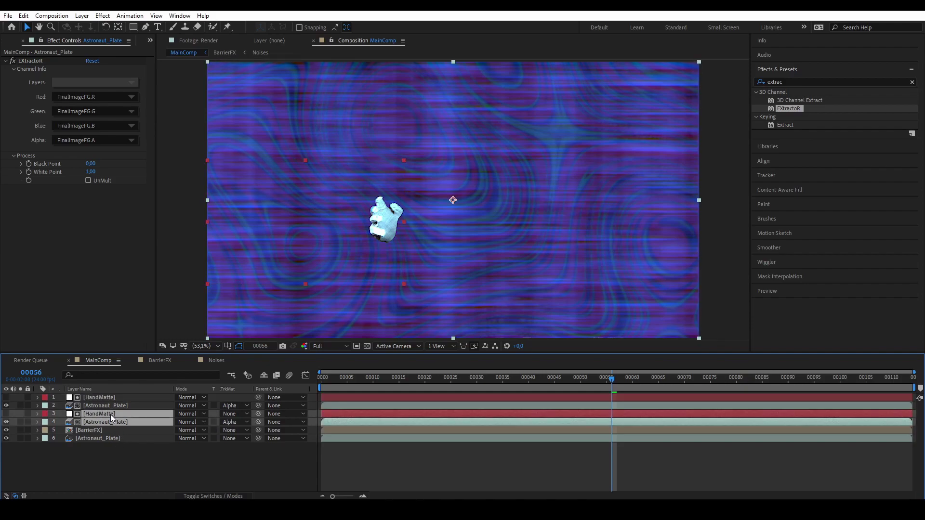
key("ctrl+shift+c")
type("H")
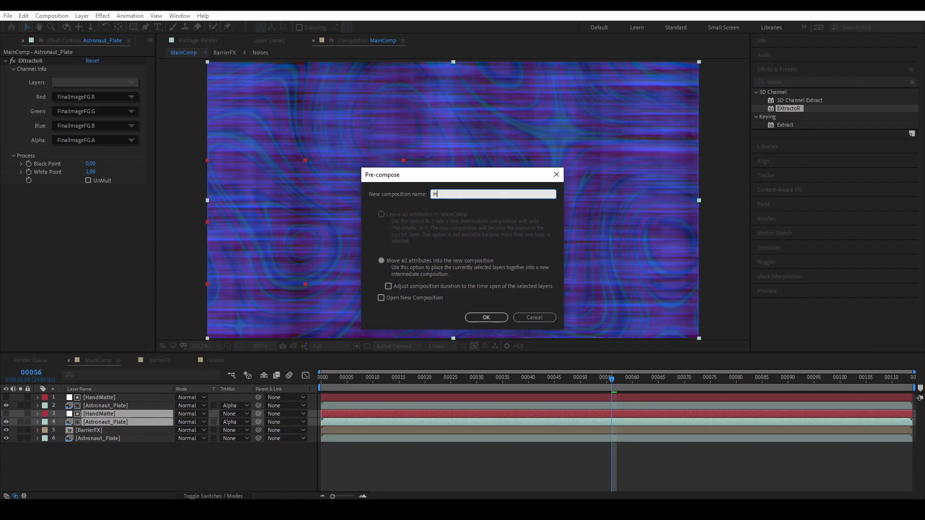
type("and")
key("Return")
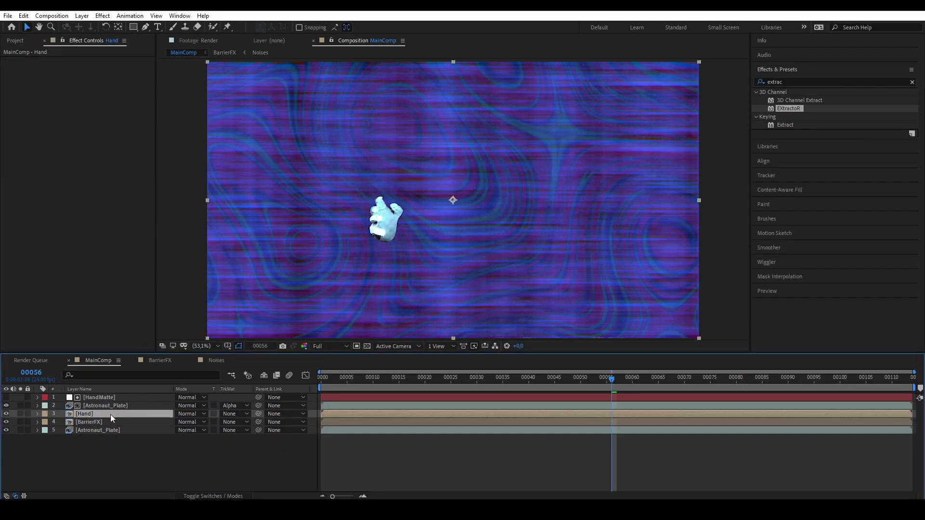
Step: Set the upper Astronaut_Plate to No Track Matte and move HandMatte directly beneath it
left_click(105, 404)
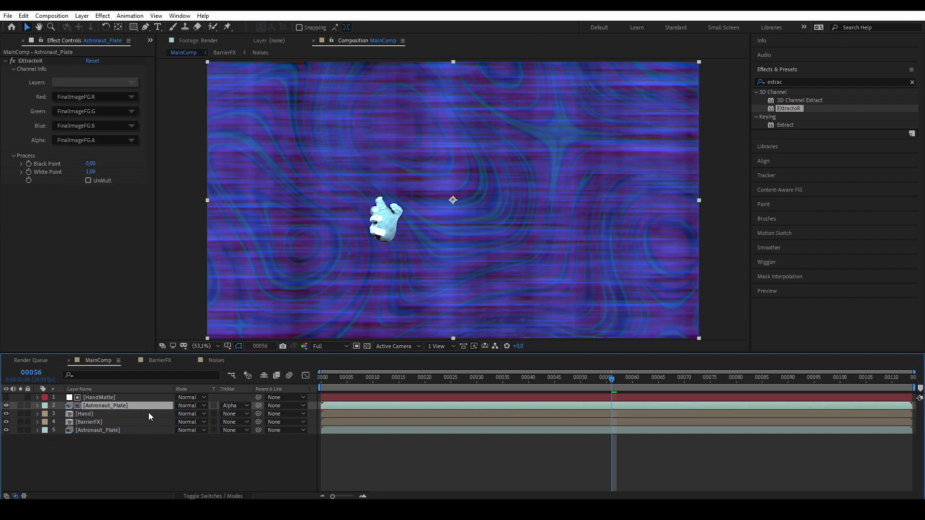
left_click(239, 407)
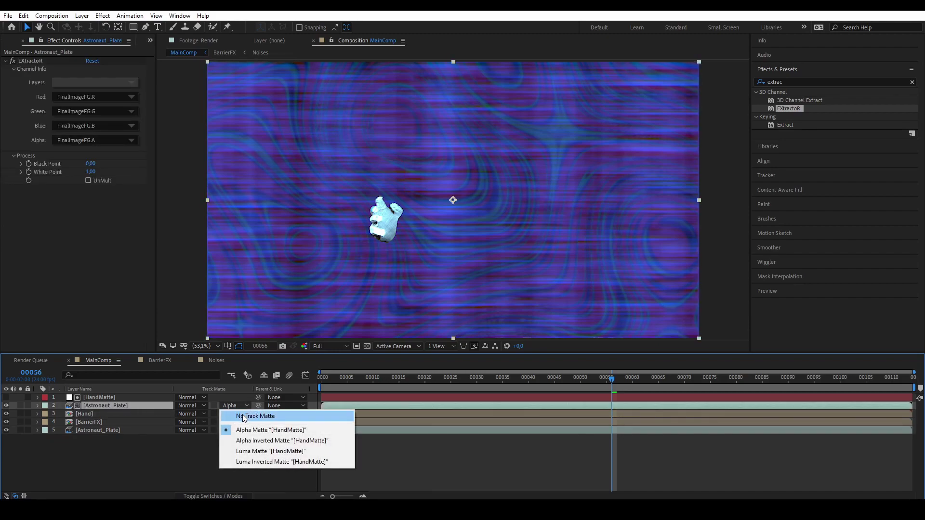
left_click(243, 418)
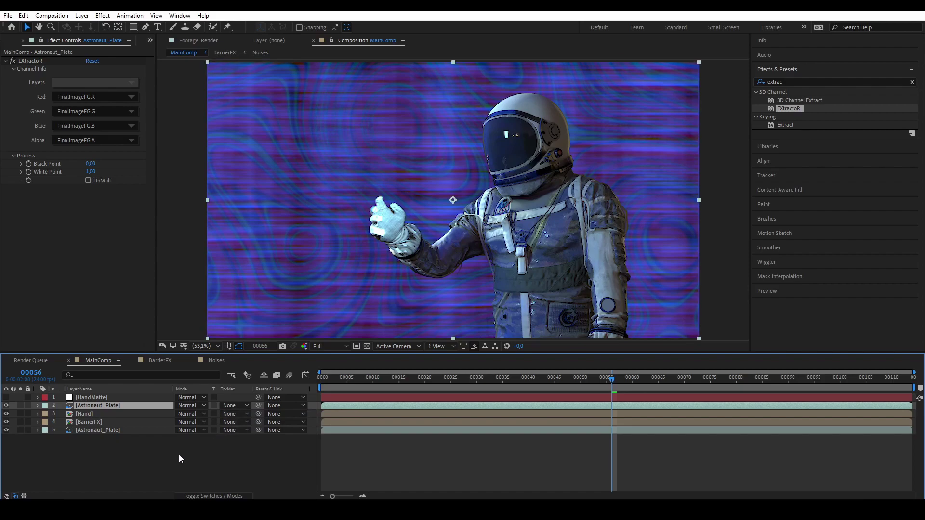
left_click(96, 398)
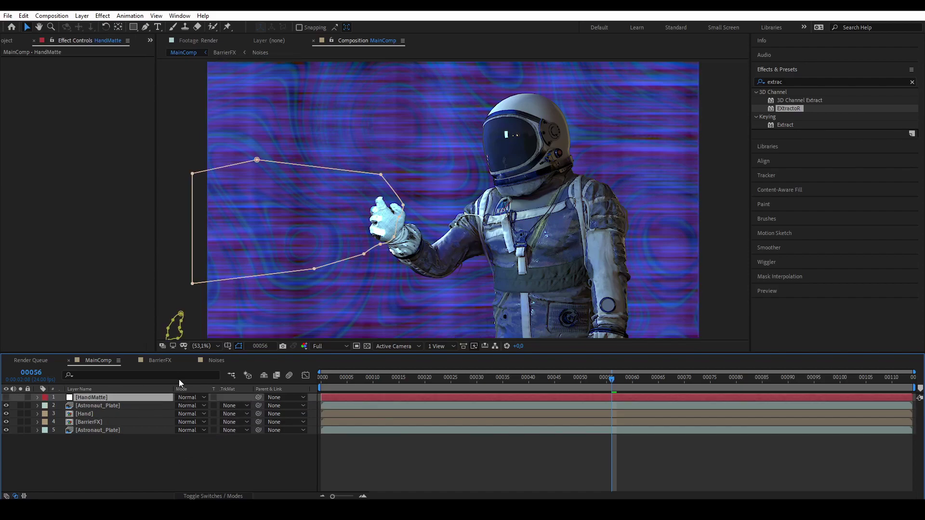
left_click_drag(90, 398, 108, 409)
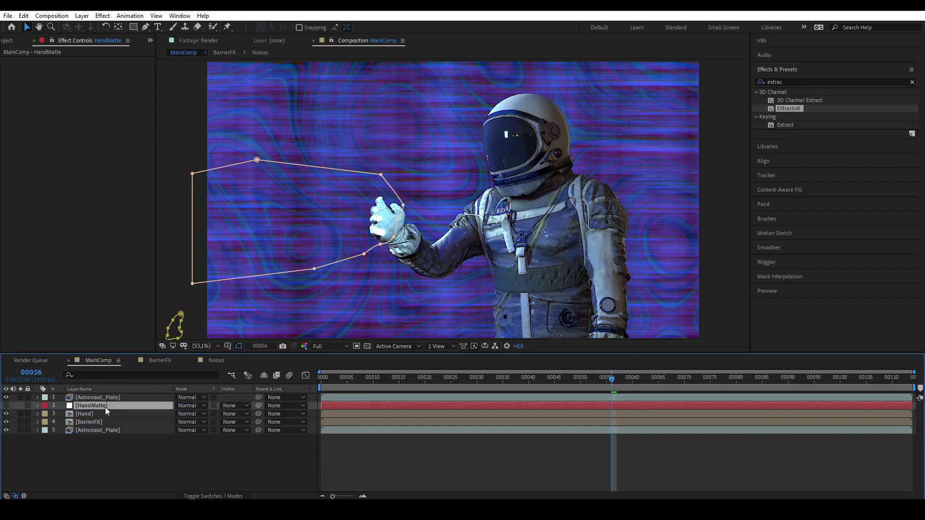
Step: Hide the top Astronaut_Plate, show HandMatte, and set HandMatte's track matte to Alpha Matte Astronaut_Plate
left_click(6, 398)
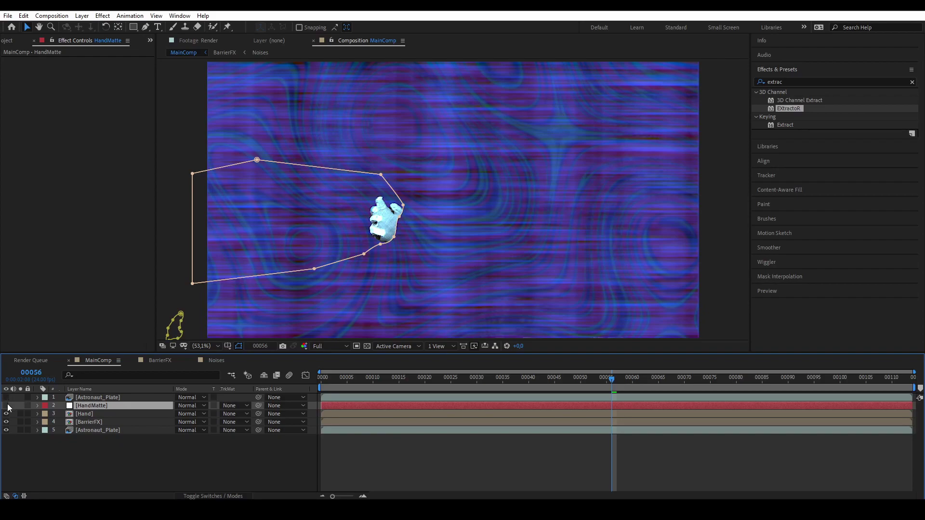
left_click(5, 406)
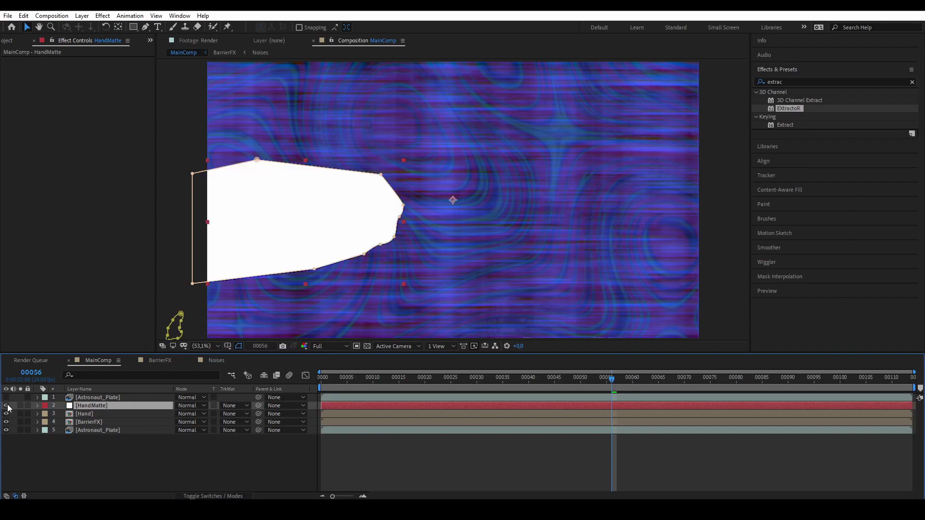
left_click(239, 406)
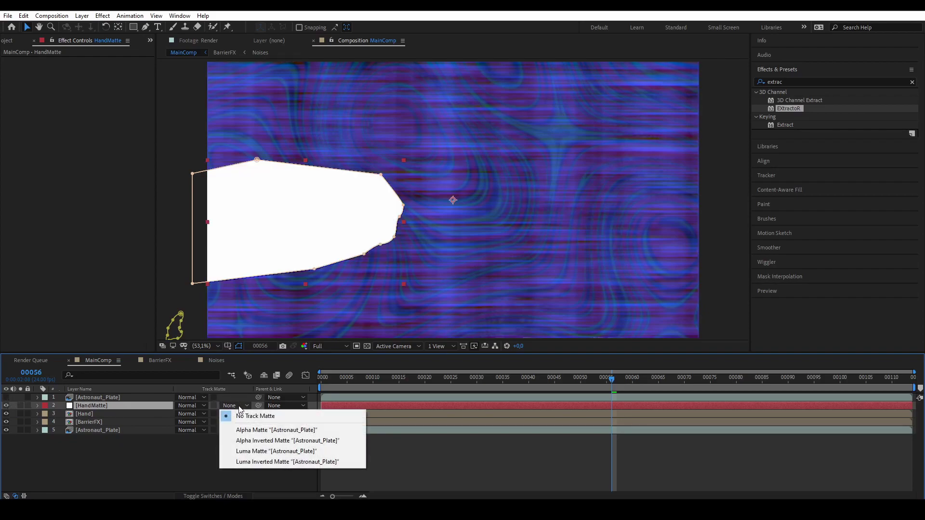
left_click(263, 430)
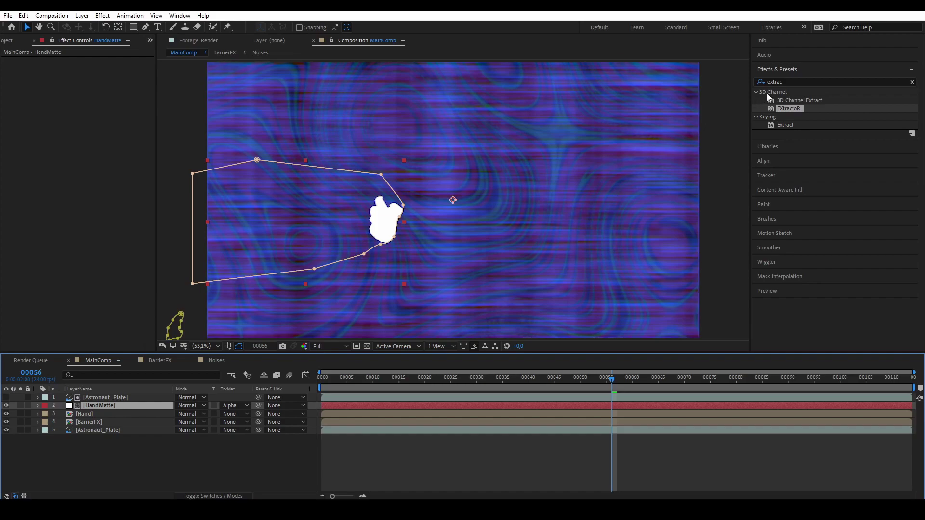
Step: Apply the Stroke effect to the HandMatte layer and set its Paint Style to On Transparent
left_click(786, 80)
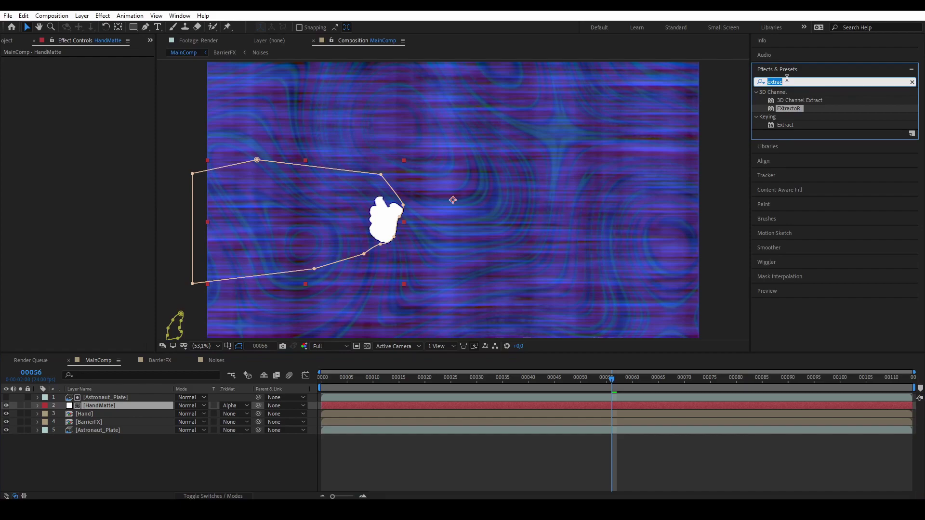
type("stroke")
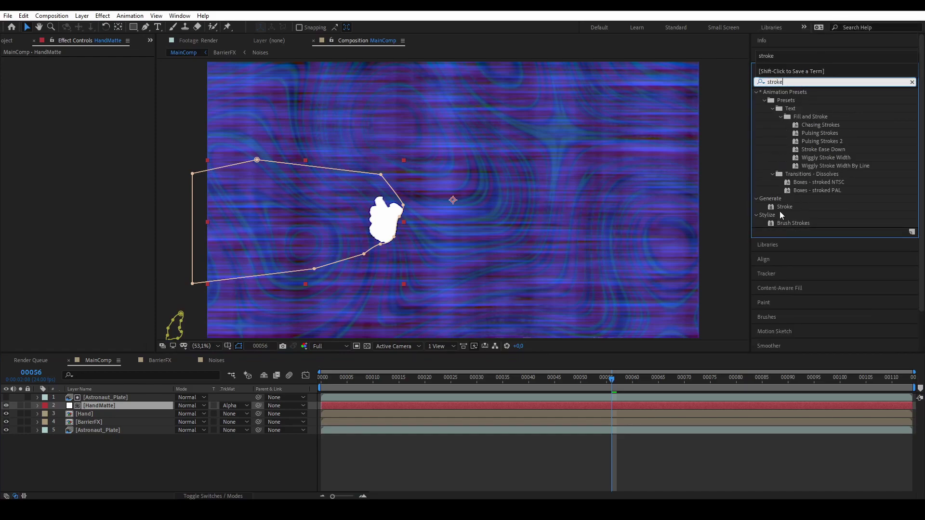
mouse_move(784, 207)
left_mouse_down()
mouse_move(400, 337)
mouse_move(106, 403)
left_mouse_up()
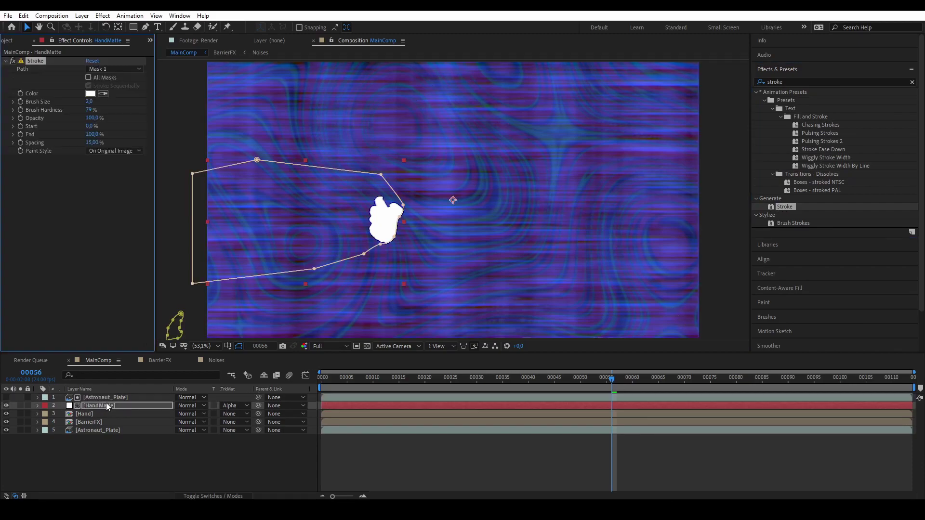
left_click(114, 152)
left_click(126, 172)
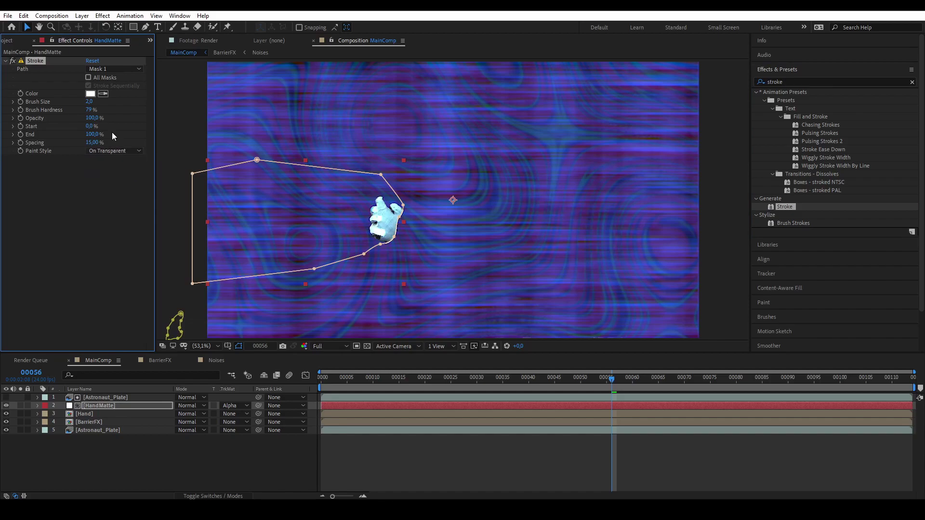
Step: Make the Stroke effect on HandMatte use all masks and set its Brush Size to 13.1
left_click(88, 77)
left_click_drag(88, 103, 158, 119)
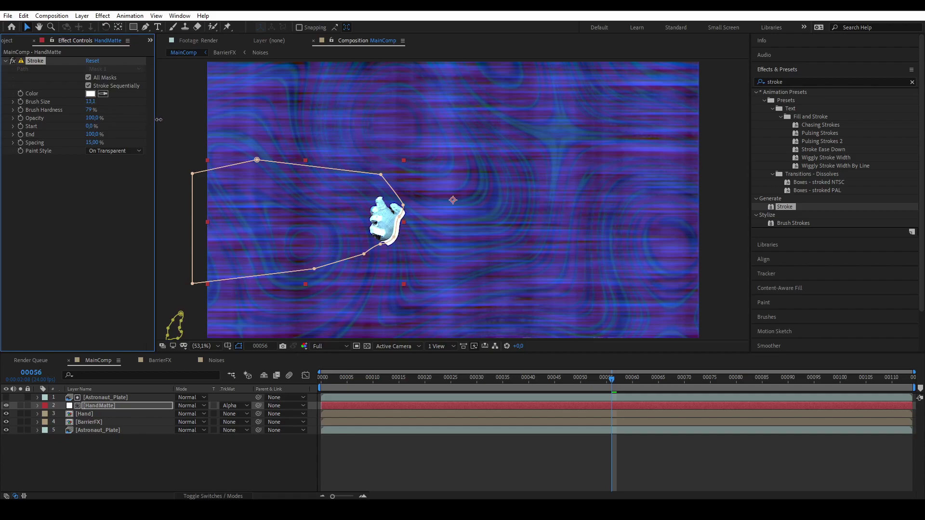
left_click(451, 452)
left_click_drag(597, 387, 696, 380)
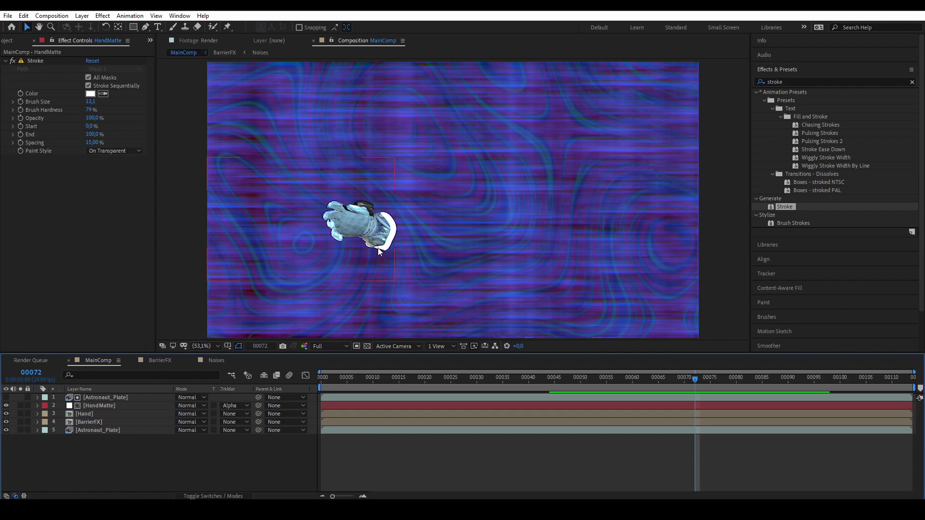
Step: Duplicate the HandMatte layer and delete Mask 1, Mask 3 and Mask 4 from the top copy
left_click(128, 406)
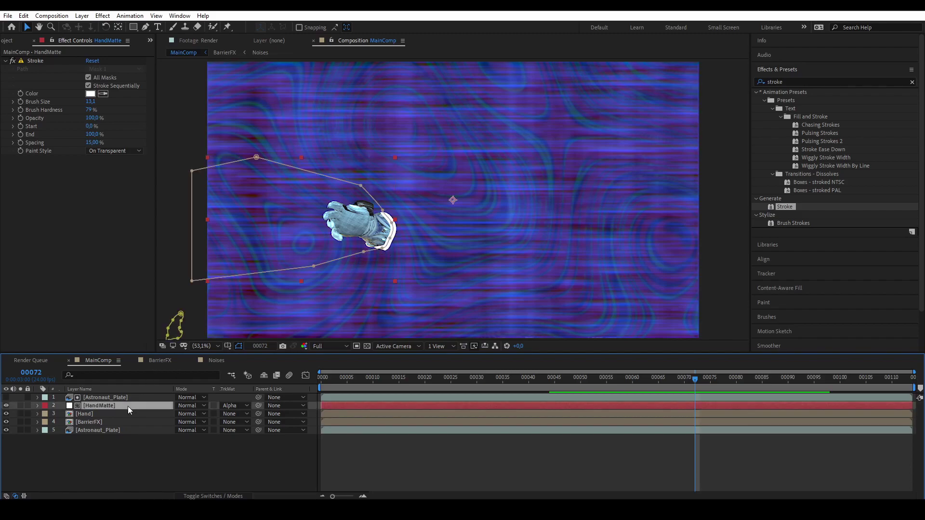
key("ctrl+d")
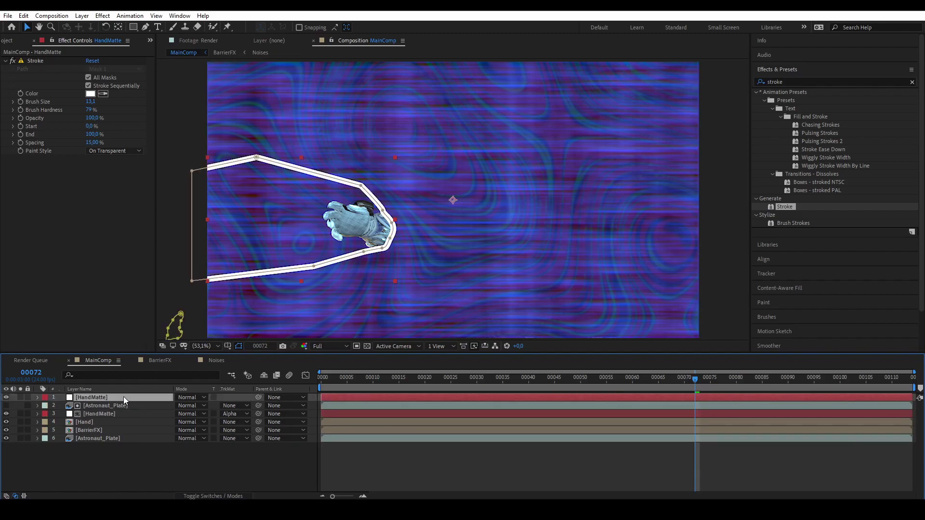
key("m")
left_click(118, 407)
left_click(92, 429, "shift")
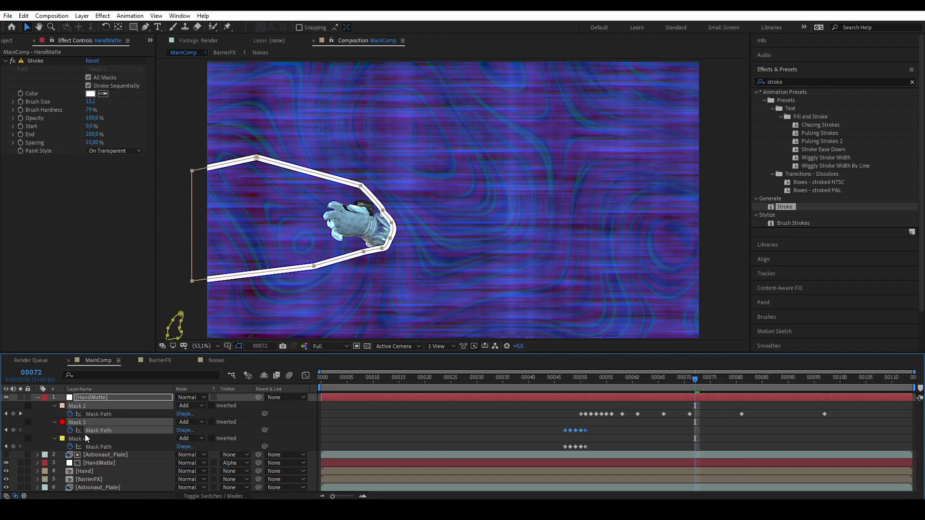
left_click(88, 439, "shift")
key("Delete")
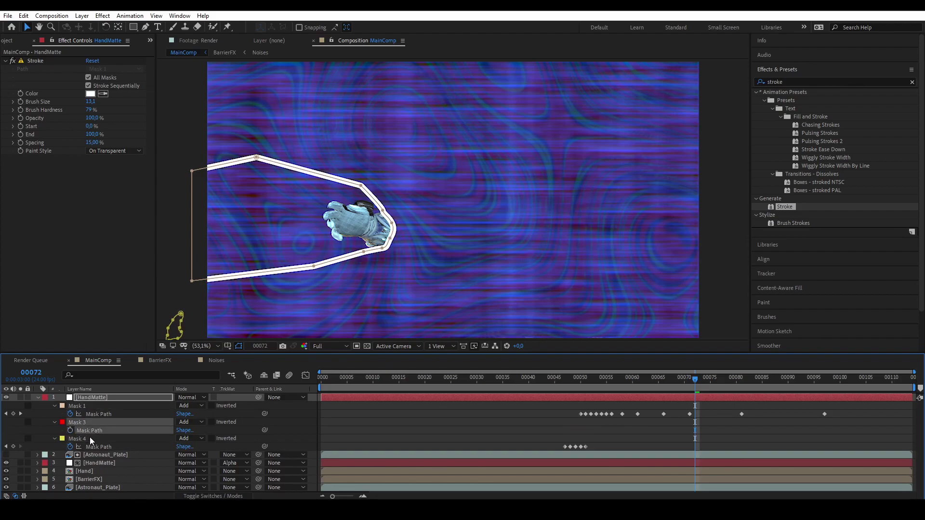
left_click(90, 438)
key("Delete")
left_click(86, 423)
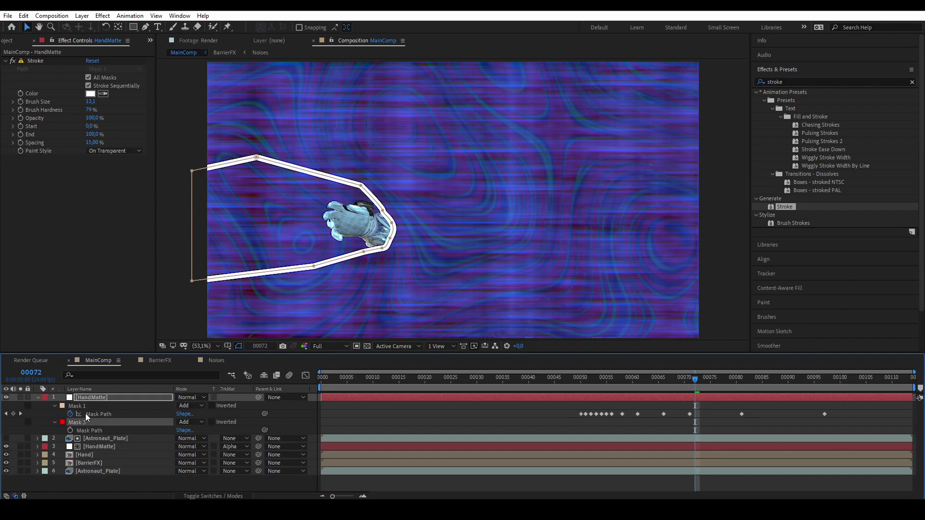
key("Delete")
left_click(83, 406)
key("Delete")
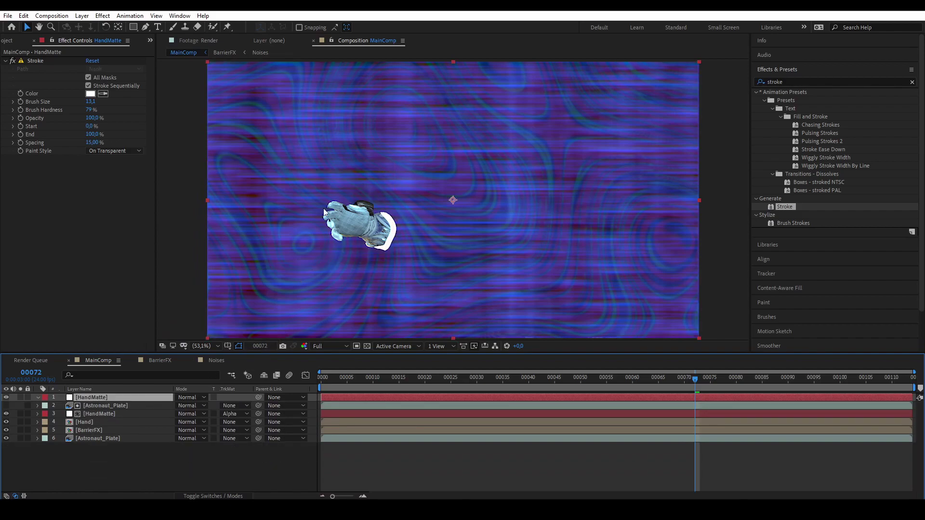
Step: Draw a closed Pen tool mask around the glove's cuff at frame 72 on the top HandMatte layer
left_click(145, 27)
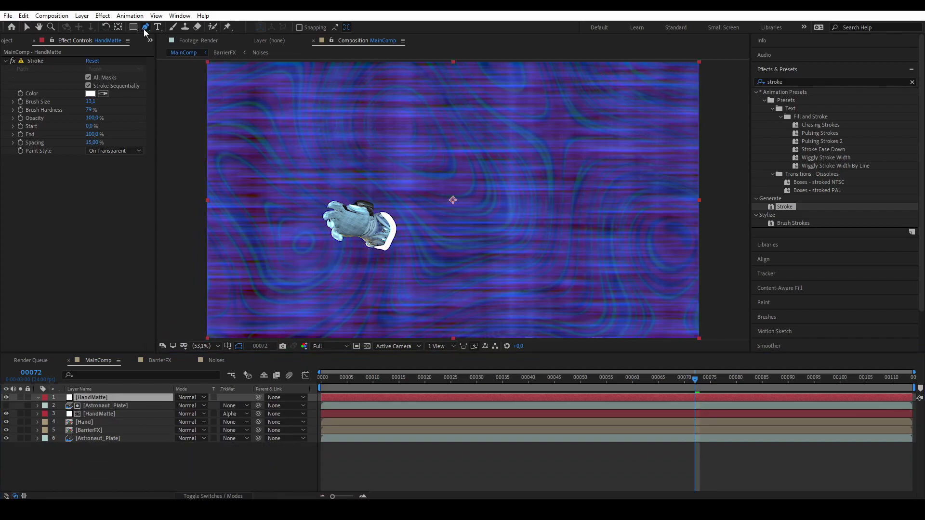
left_click(384, 253)
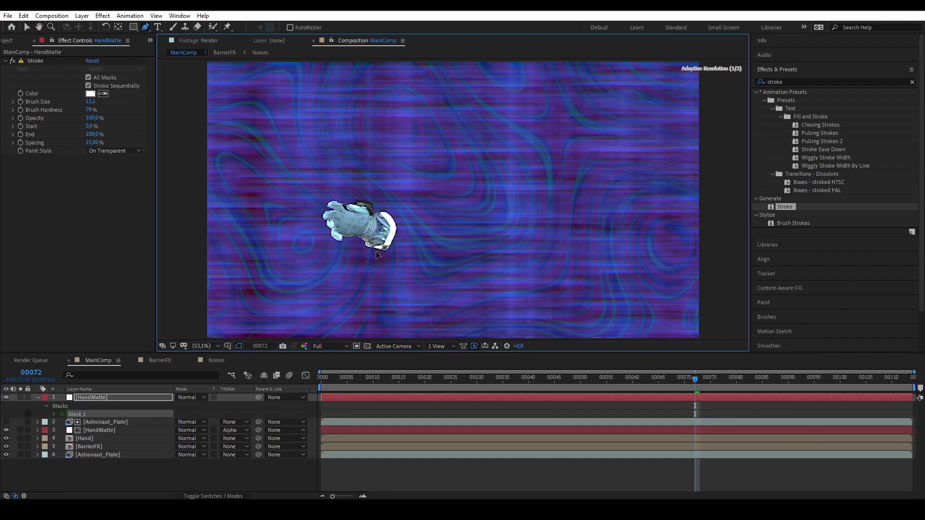
left_click(362, 243)
left_click(364, 216)
left_click(383, 213)
left_click(390, 225)
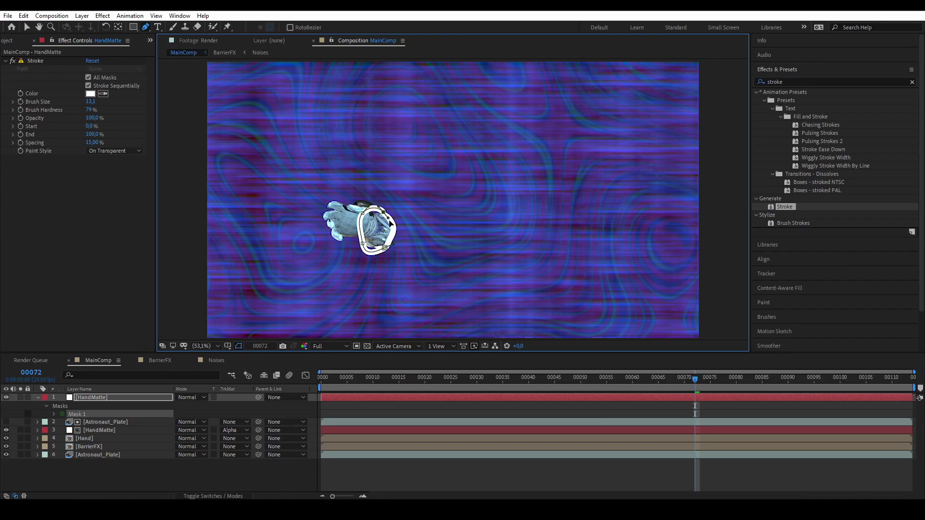
left_click(384, 248)
left_click_drag(383, 213, 386, 213)
Step: Enable Mask Path keyframing for the new cuff mask on the top HandMatte layer
left_click(53, 414)
left_click(71, 422)
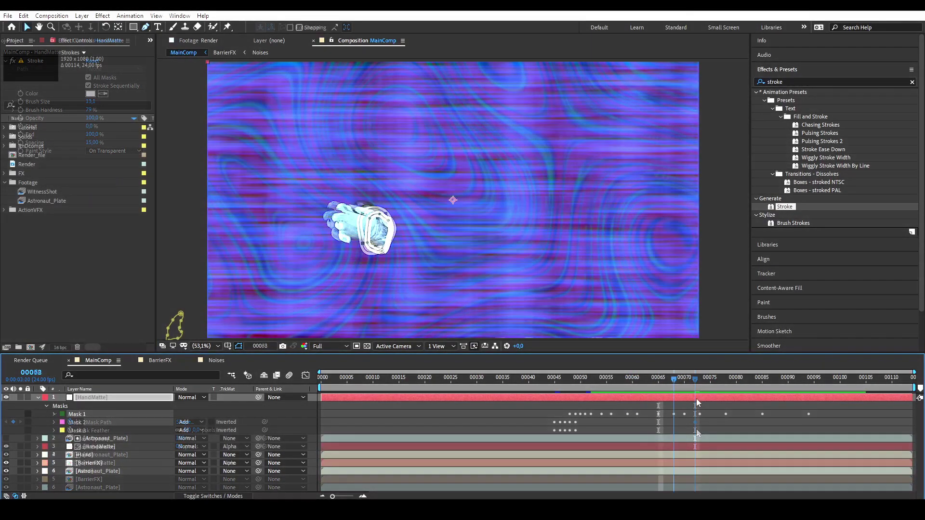
mouse_move(696, 398)
left_mouse_down()
mouse_move(735, 397)
mouse_move(672, 391)
mouse_move(713, 388)
mouse_move(693, 389)
mouse_move(705, 392)
left_mouse_up()
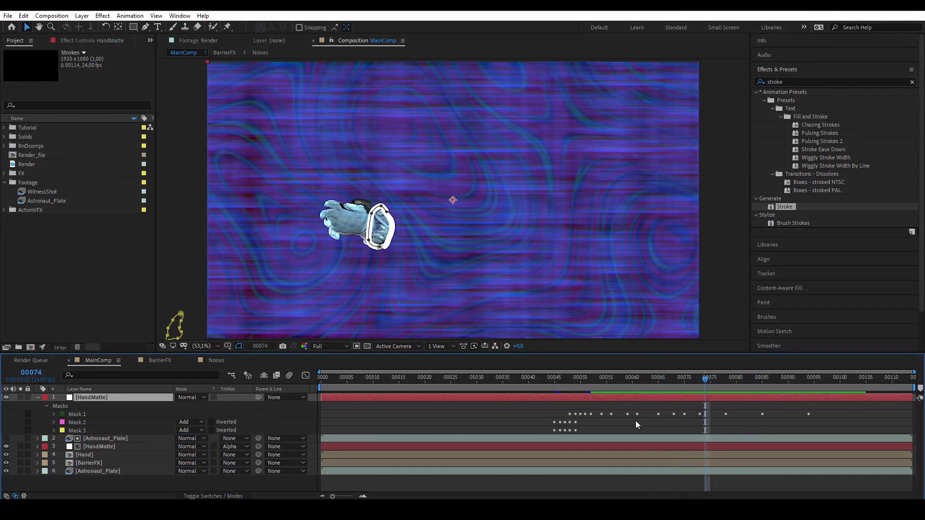
Step: Duplicate the hidden Astronaut_Plate above the top HandMatte and set that HandMatte's track matte to Alpha Inverted
left_click(117, 438)
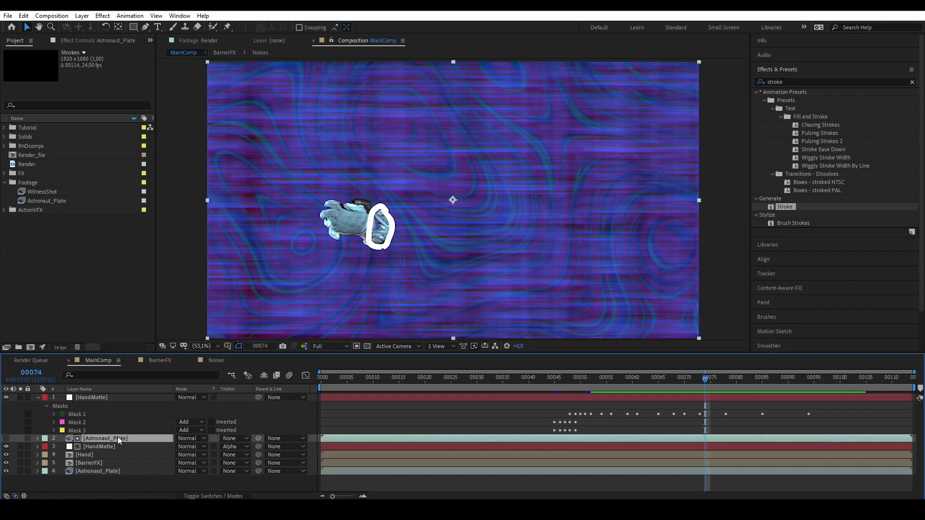
key("ctrl+d")
left_click_drag(118, 437, 117, 397)
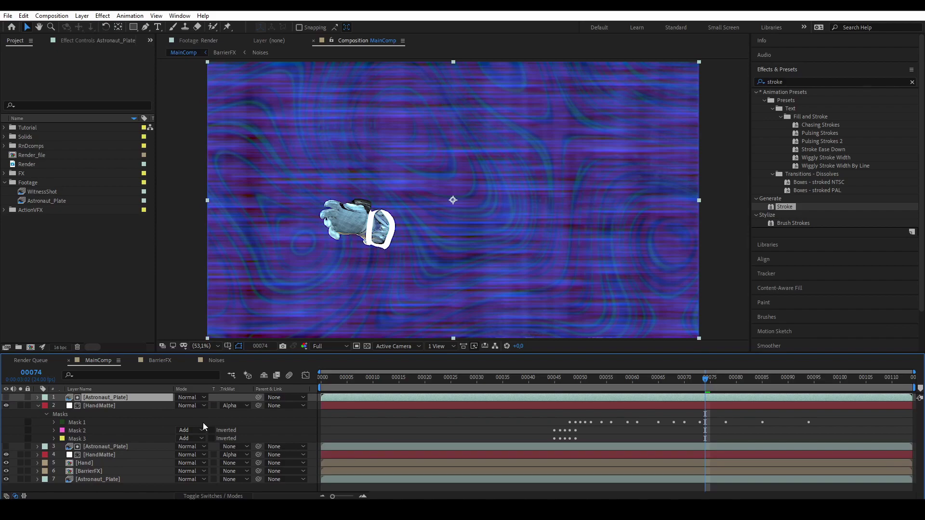
left_click(241, 404)
left_click(271, 441)
left_click_drag(648, 381, 591, 409)
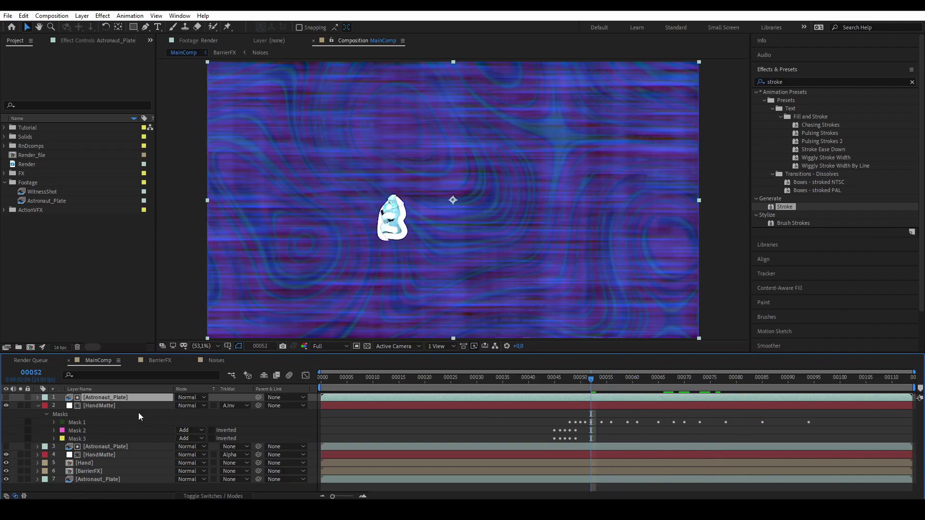
left_click(38, 406)
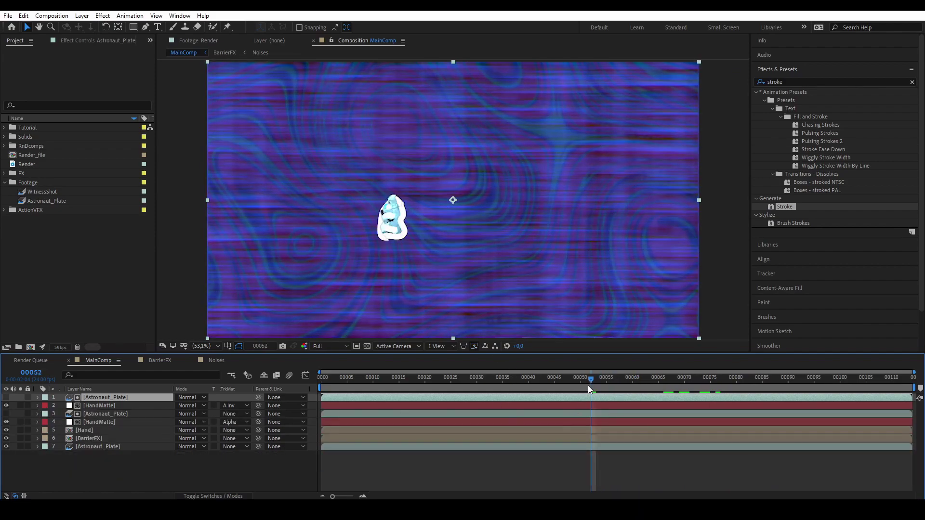
Step: Pre-compose the top two Astronaut_Plate and HandMatte pairs into a composition named Breach, moving all attributes
left_click_drag(590, 382, 634, 408)
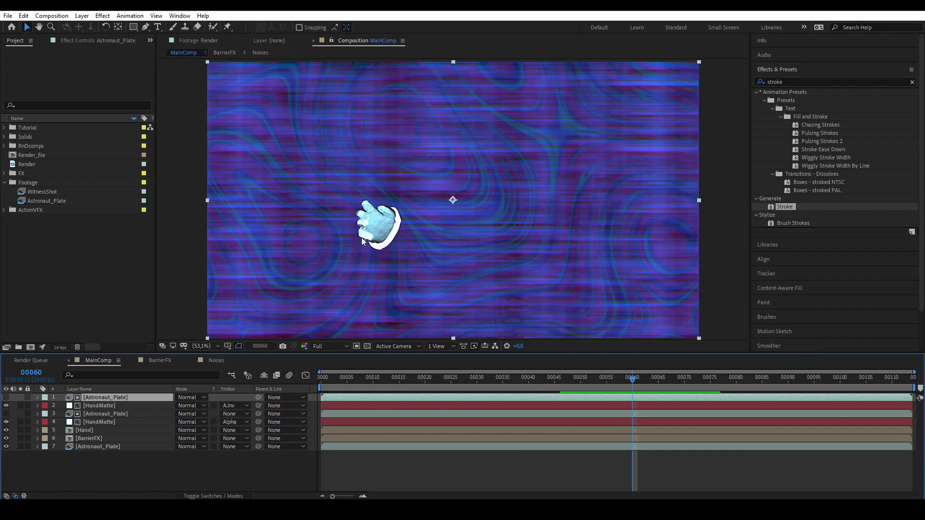
left_click_drag(656, 384, 652, 408)
key("Page_Down")
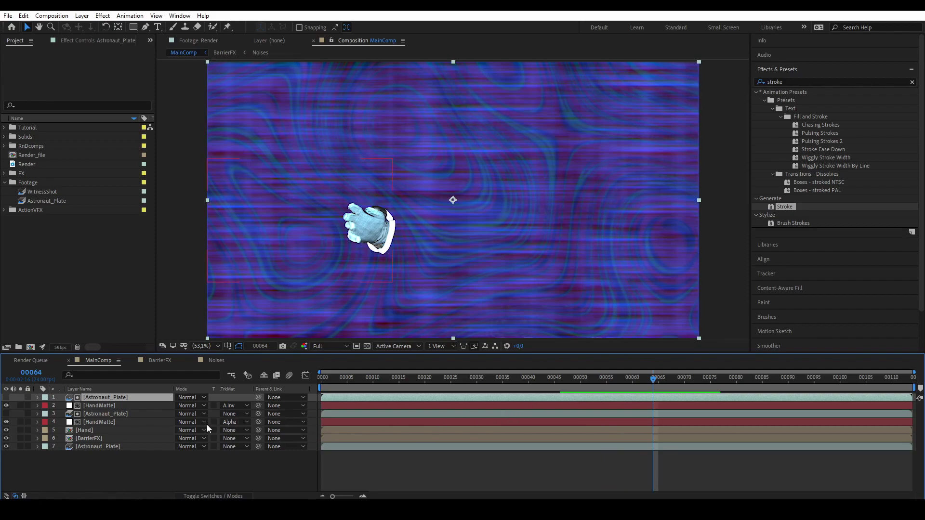
left_click(118, 422, "shift")
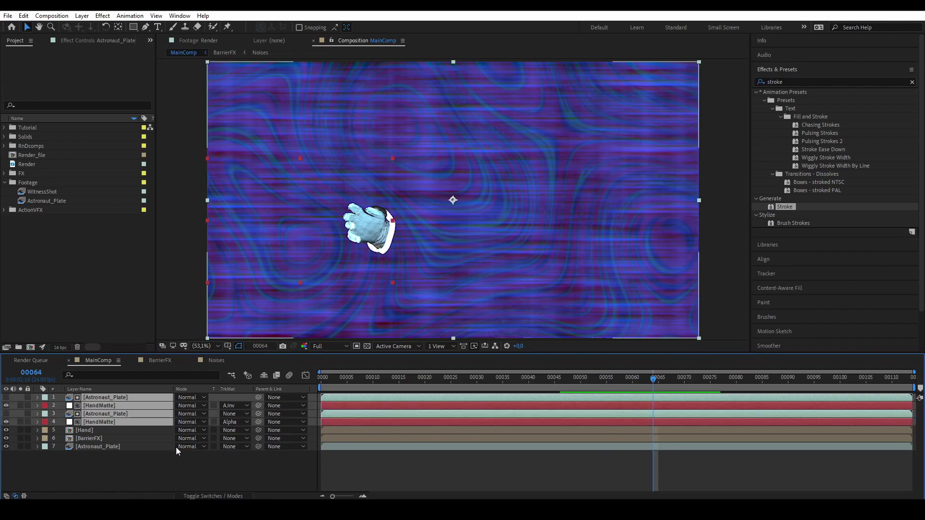
key("ctrl+shift+c")
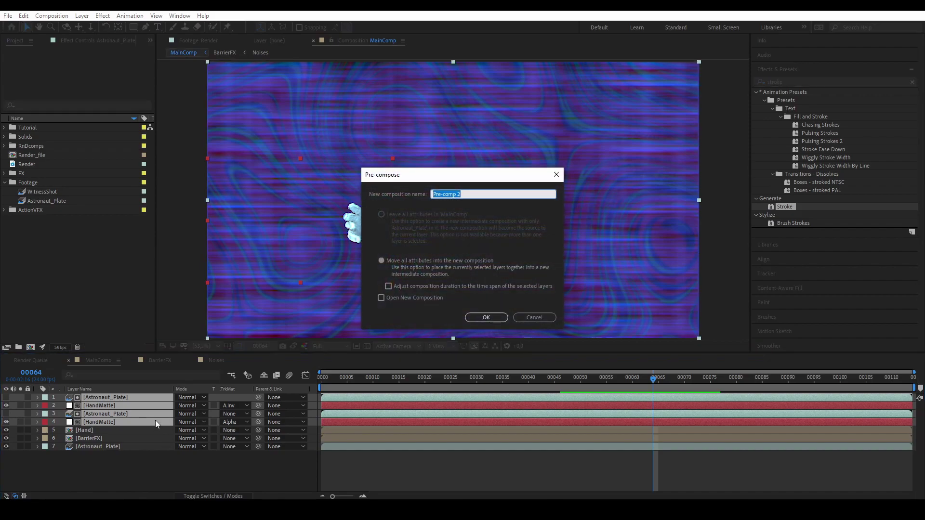
type("H")
type("reach")
key("Return")
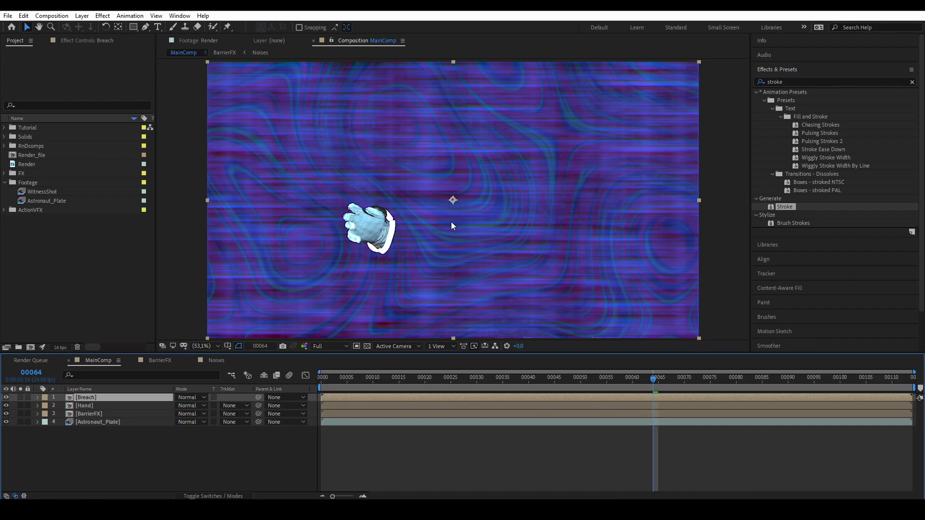
Step: Find the BreachFX user preset and apply it to the Breach layer
left_click(814, 83)
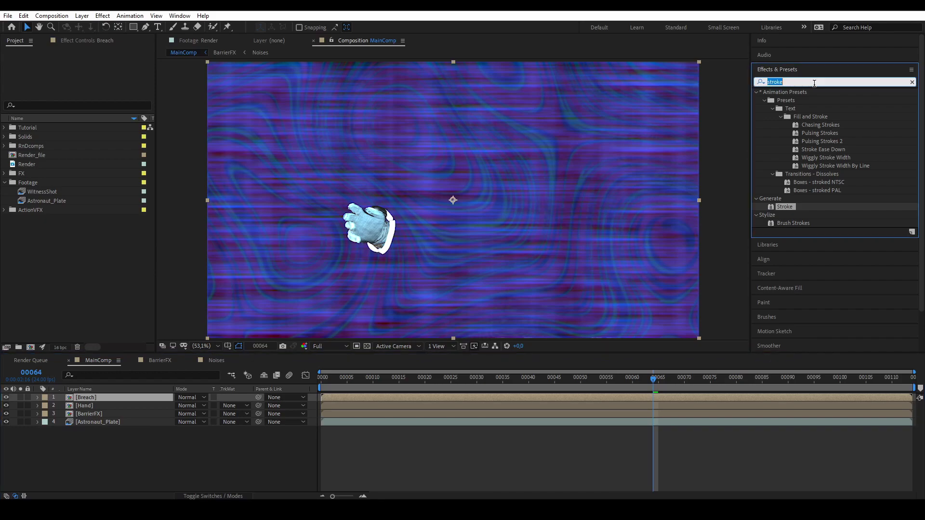
type("breac")
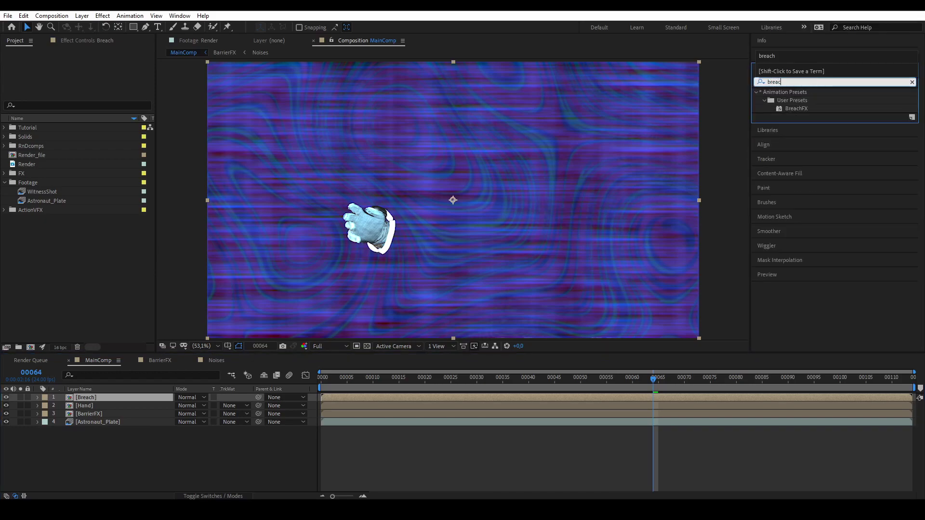
type("h")
left_click_drag(800, 107, 108, 398)
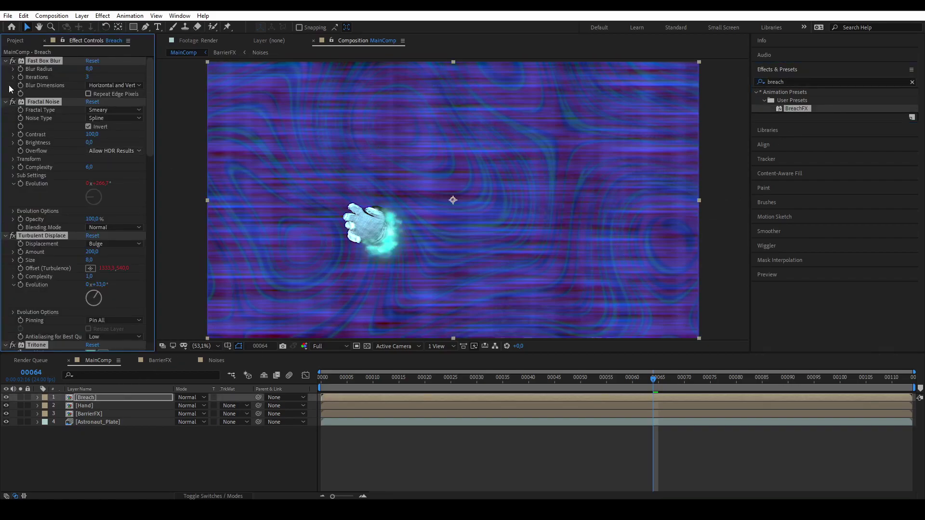
scroll(66, 189, "down", 15)
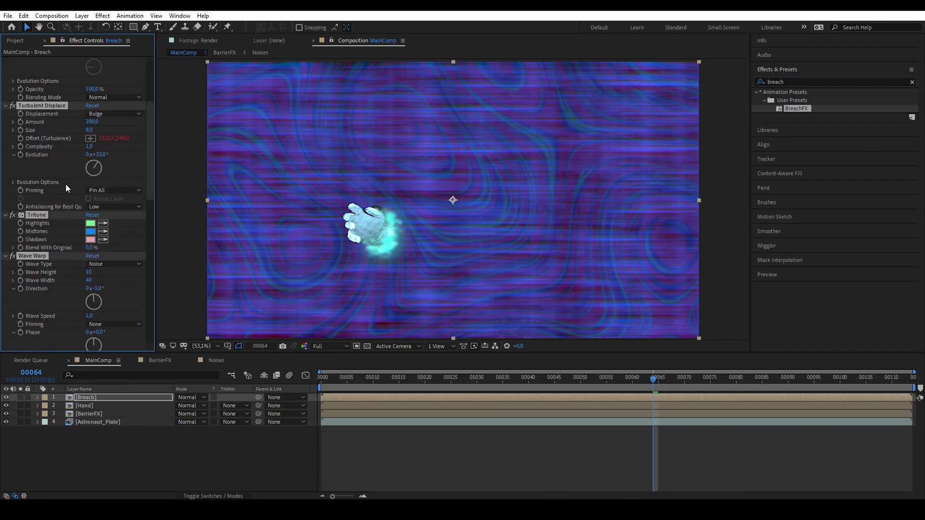
scroll(66, 185, "up", 15)
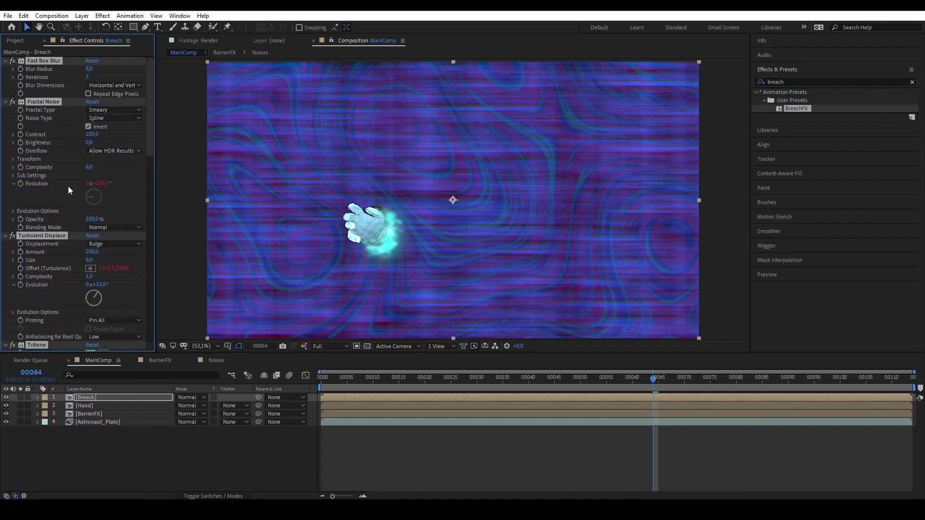
Step: Collapse and disable all effects on the Breach layer, and hide the Astronaut_Plate and BarrierFX layers
left_click(5, 62, "ctrl")
left_click(13, 62, "ctrl")
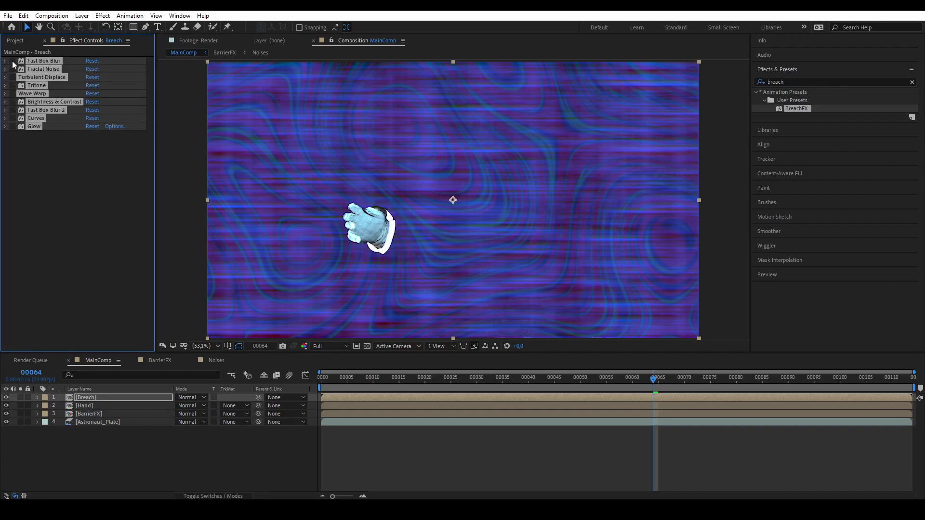
left_click(51, 153)
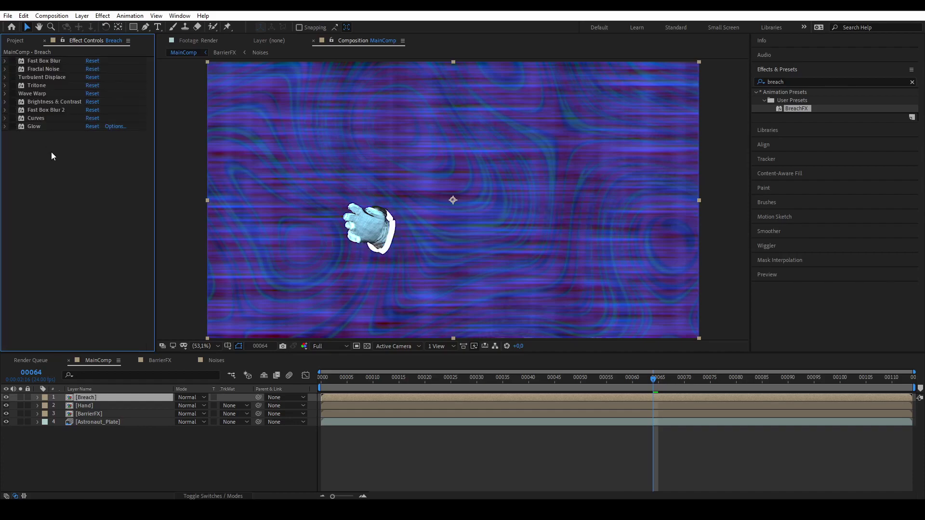
left_click(6, 422)
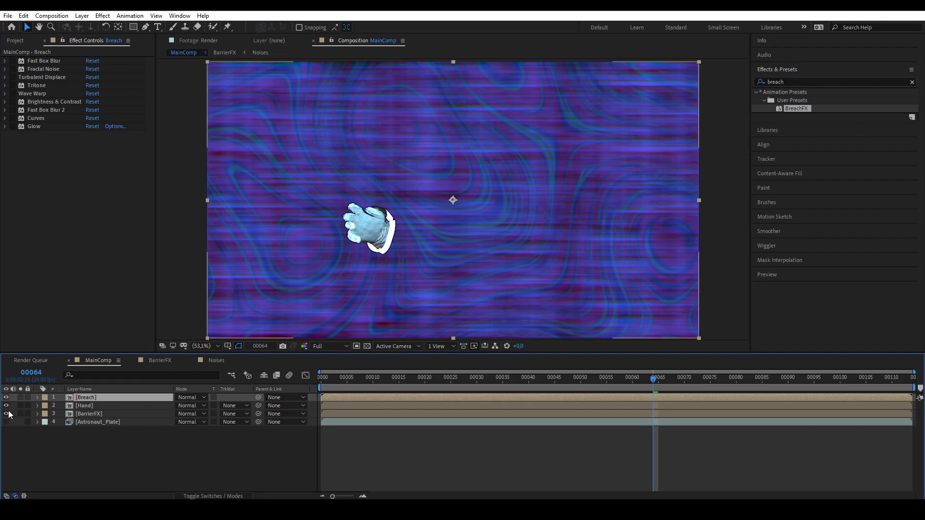
left_click(6, 414)
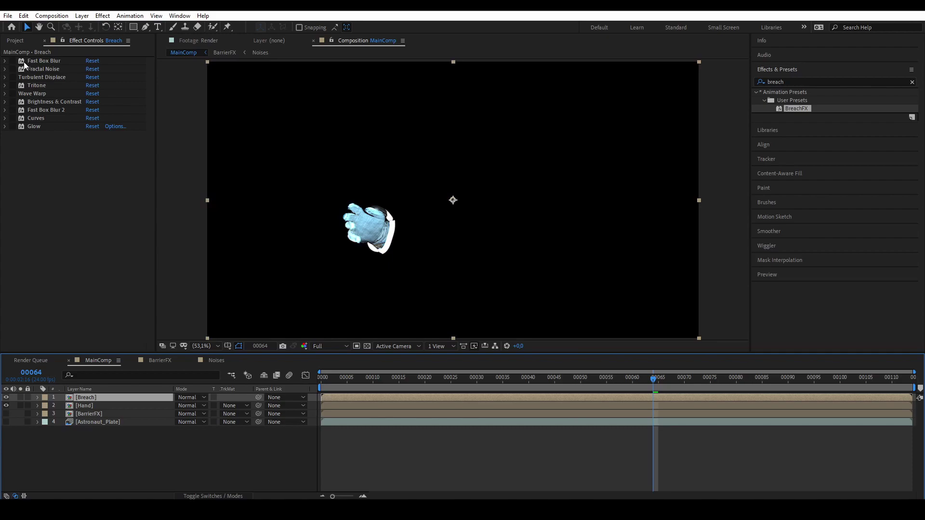
Step: Expand and enable the first Fast Box Blur and the Fractal Noise effects on the Breach layer
left_click(6, 63)
left_click(5, 60)
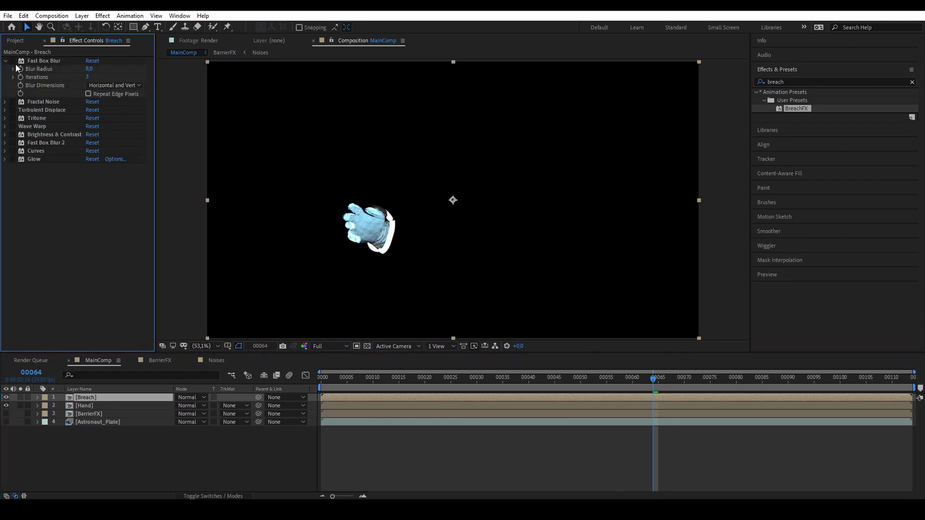
left_click(12, 60)
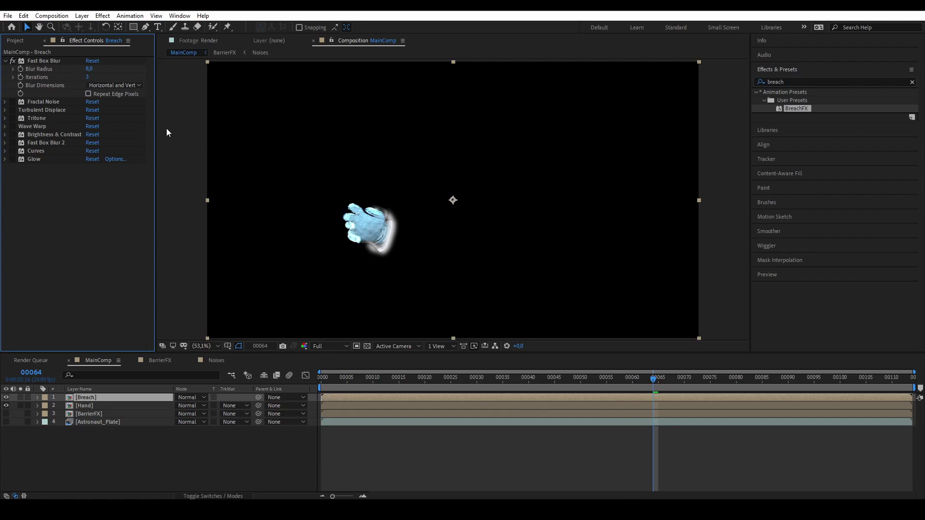
left_click(7, 103)
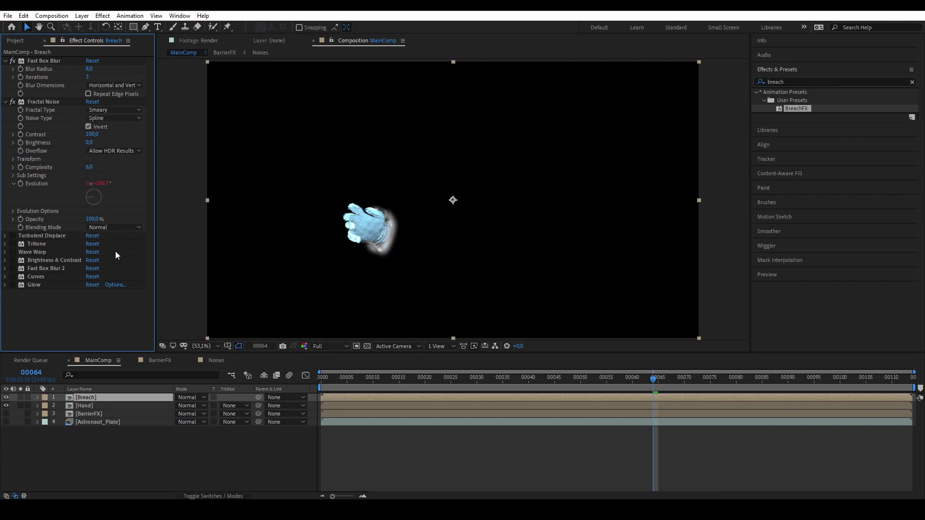
Step: Reveal the Breach layer's effects in the timeline and examine the expression on Fractal Noise's Evolution property
key("e")
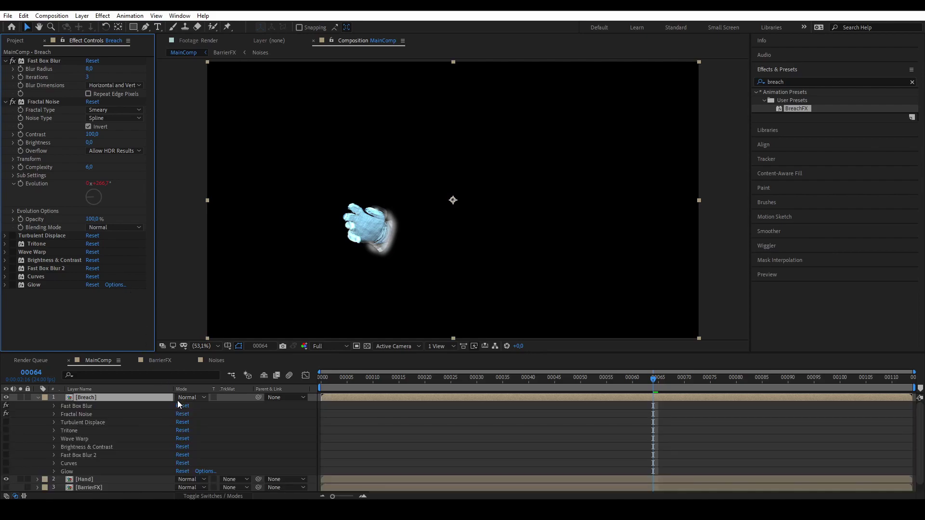
left_click(54, 414)
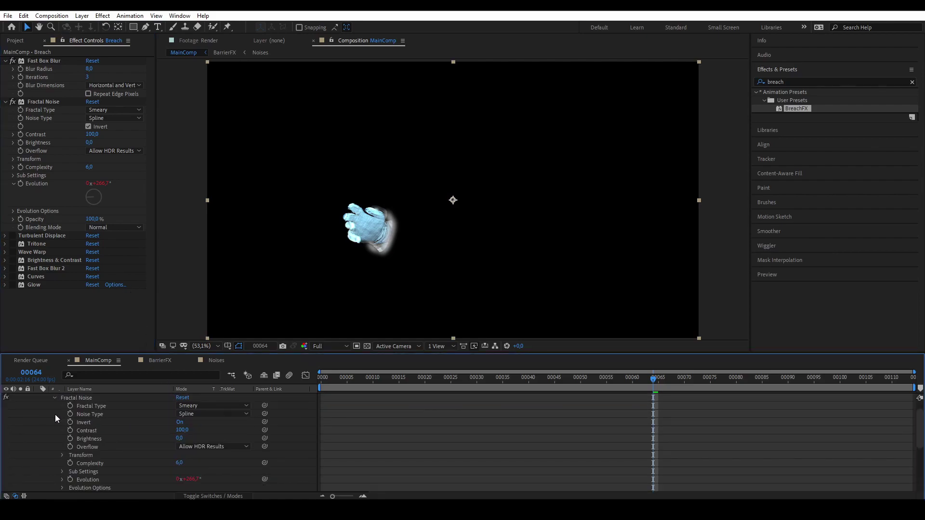
scroll(106, 441, "down", 3)
left_click(62, 430)
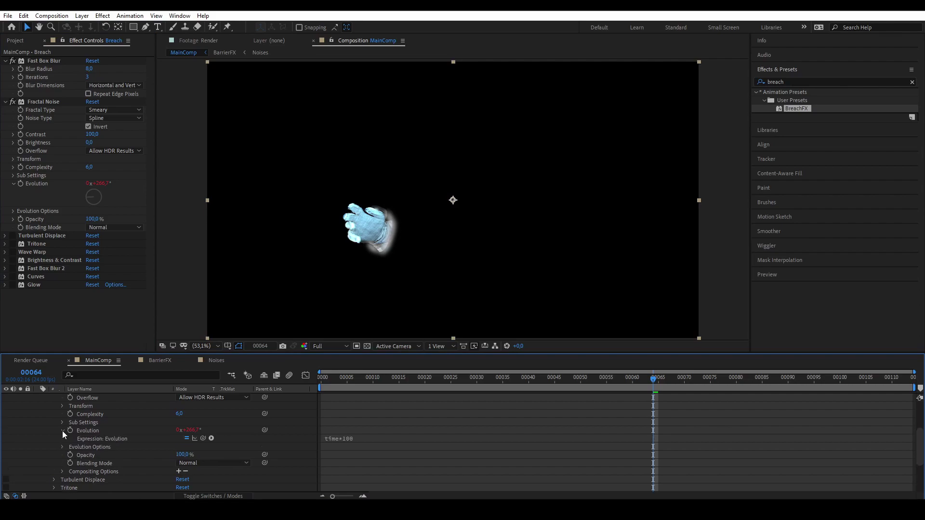
left_click(366, 438)
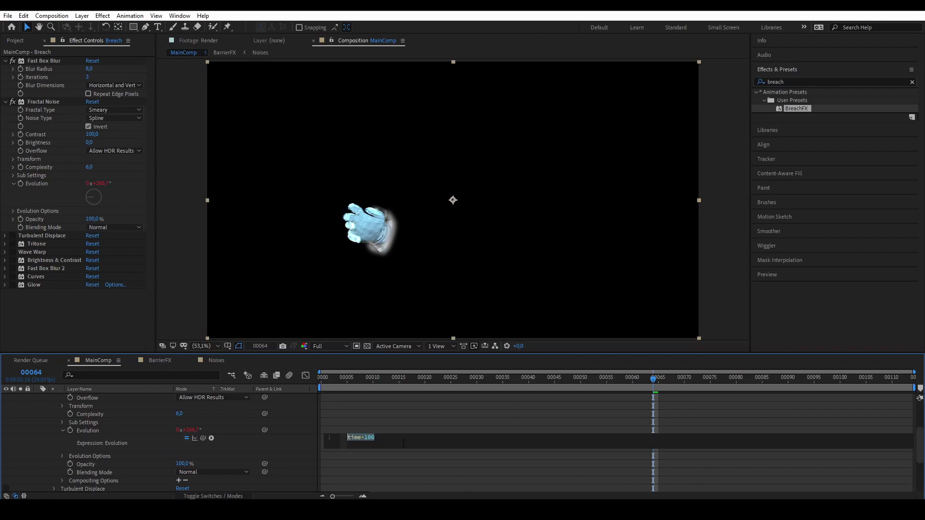
left_click(158, 441)
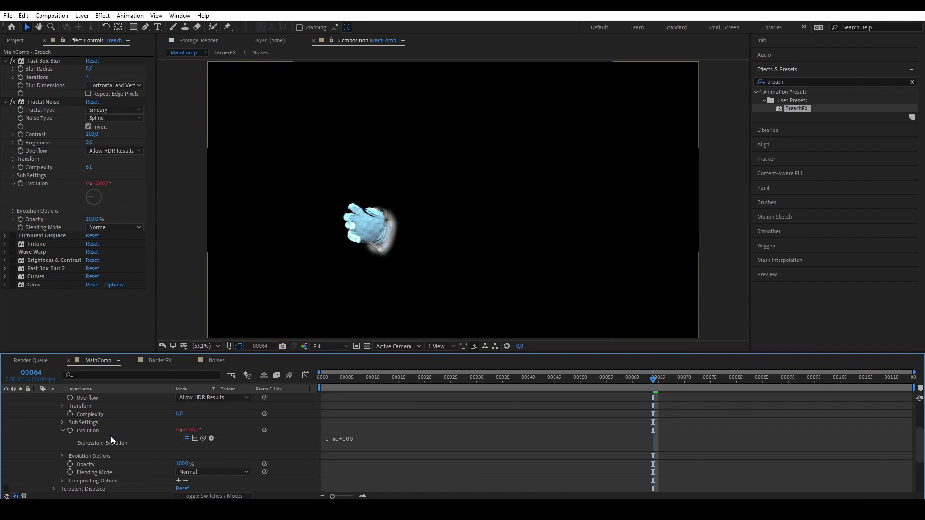
Step: Try removing and re-adding the expression on Fractal Noise's Evolution property, and restore the original expression
left_click(71, 430, "alt")
left_click(71, 430, "alt")
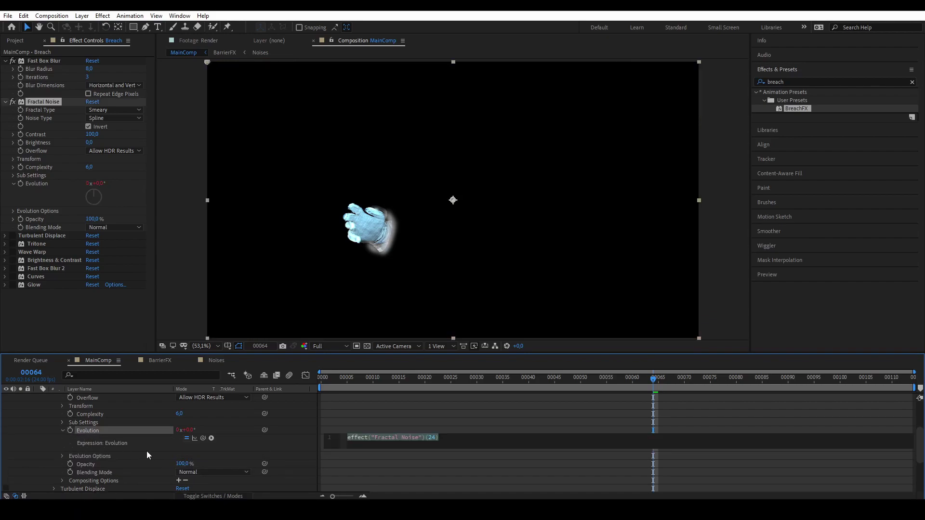
left_click(138, 405)
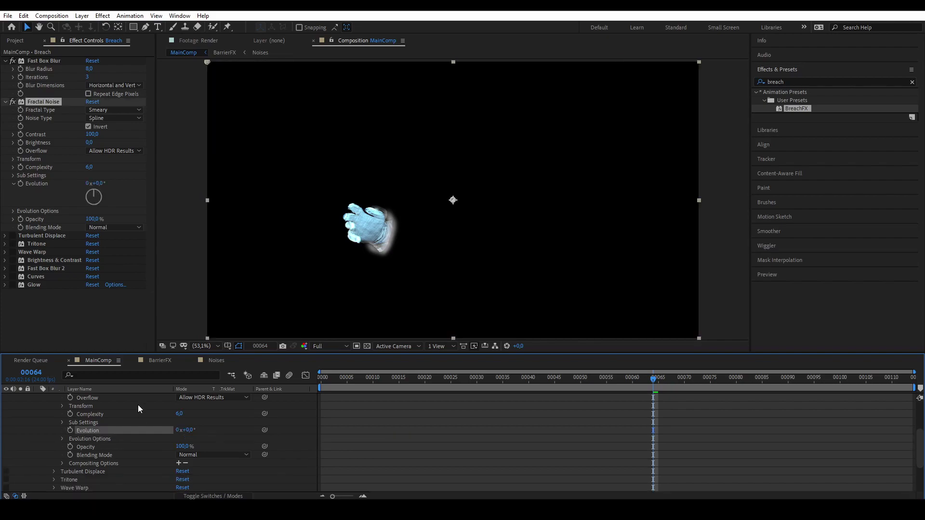
scroll(153, 438, "up", 3)
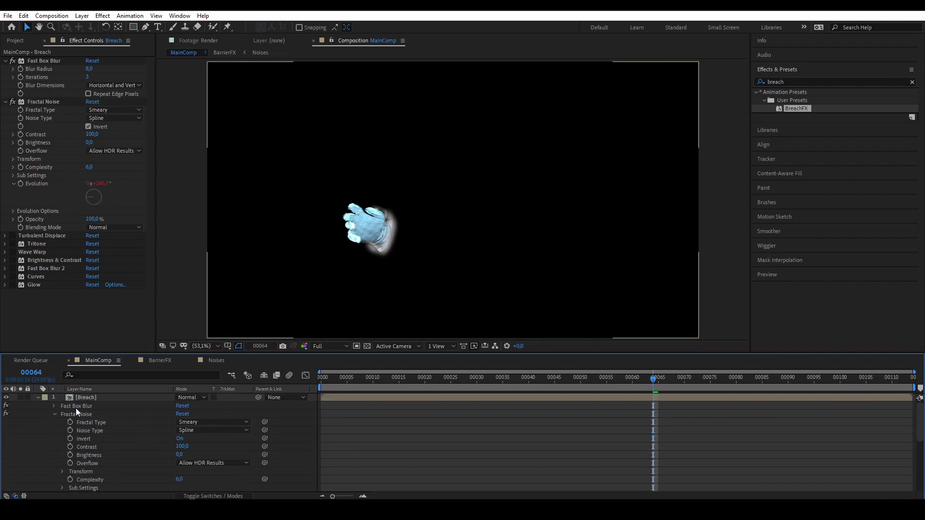
Step: Enable and expand Turbulent Displace on the Breach layer, comparing the hand edge with it on and off at different frames
left_click(13, 235)
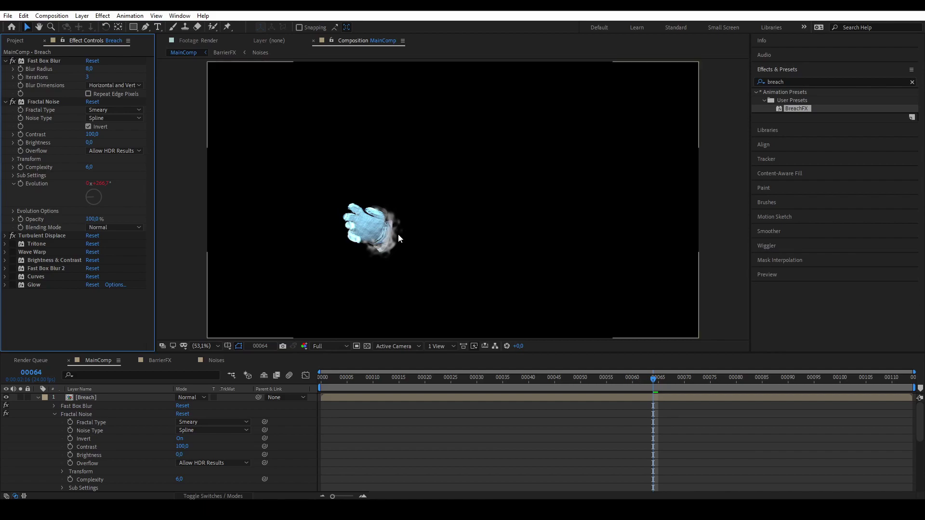
left_click_drag(654, 385, 642, 368)
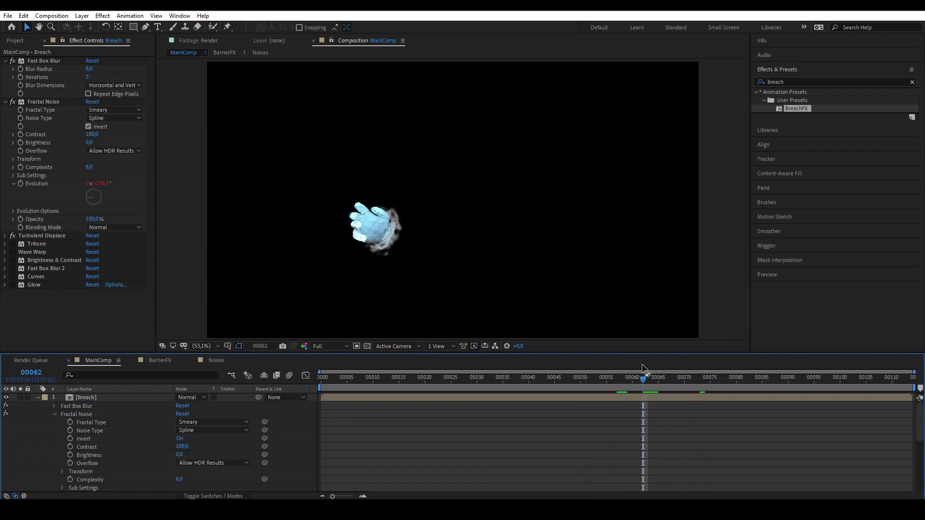
left_click(13, 235)
mouse_move(632, 386)
left_mouse_down()
mouse_move(591, 371)
mouse_move(727, 404)
mouse_move(614, 383)
left_mouse_up()
left_click(13, 236)
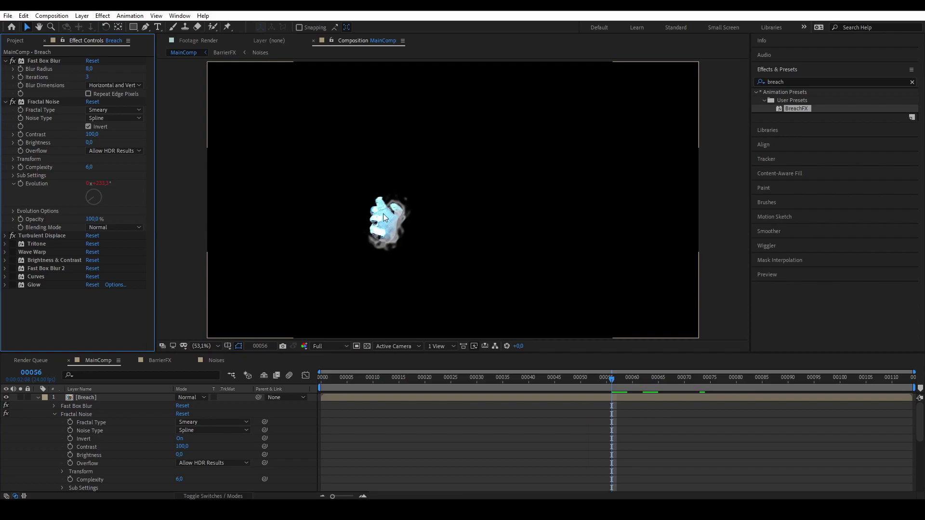
left_click(5, 236)
scroll(28, 260, "down", 2)
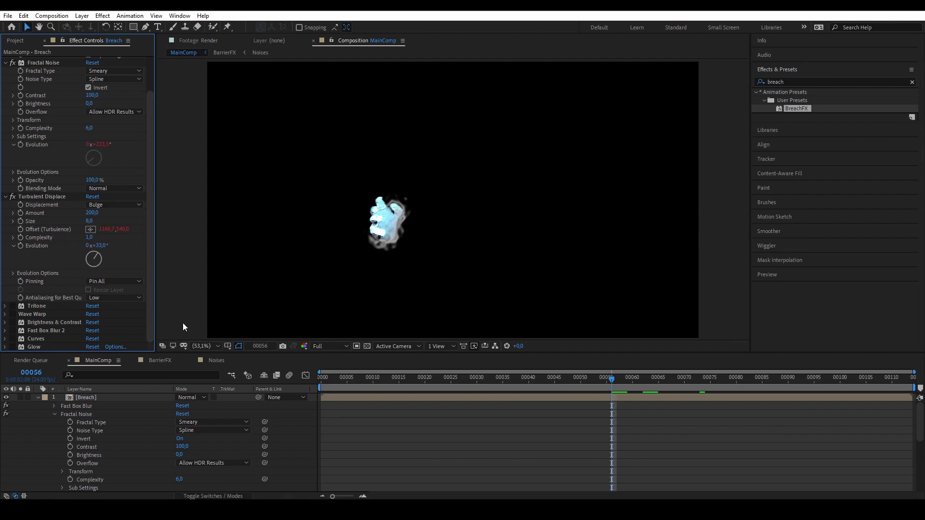
Step: Collapse Fractal Noise in the timeline and examine the Offset (Turbulence) expression of Turbulent Displace
left_click(53, 414)
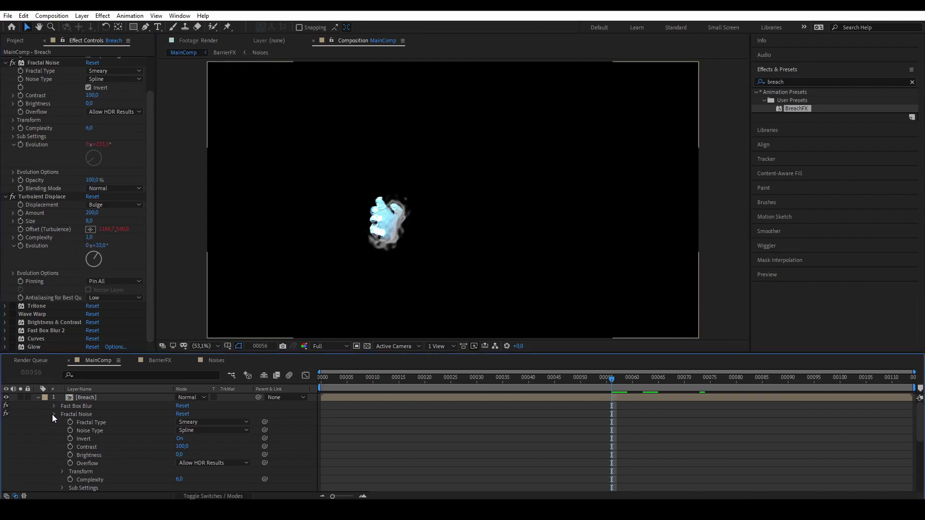
left_click(54, 422)
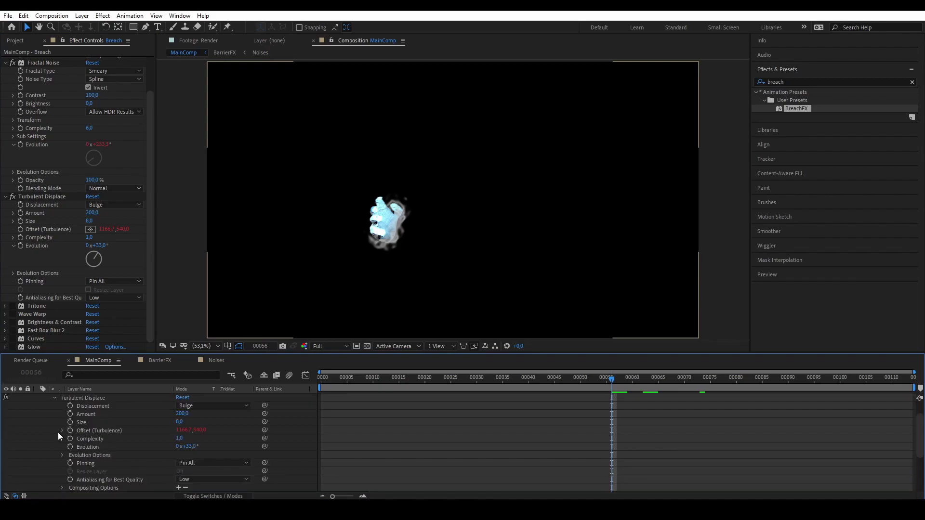
left_click(62, 430)
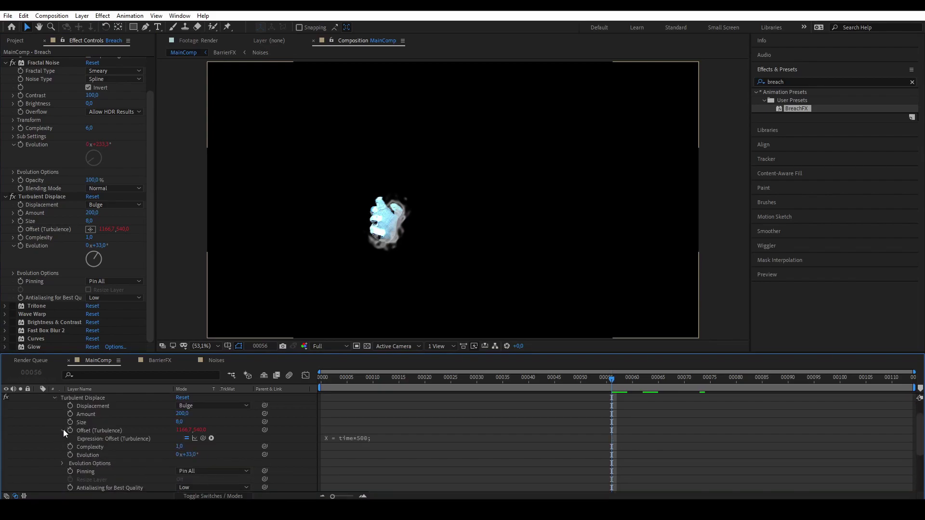
left_click(380, 437)
type("X = time*500; Y = effect(\"Fractal Noise\")(\"Offset Turbulence\")[1]; [X, Y]")
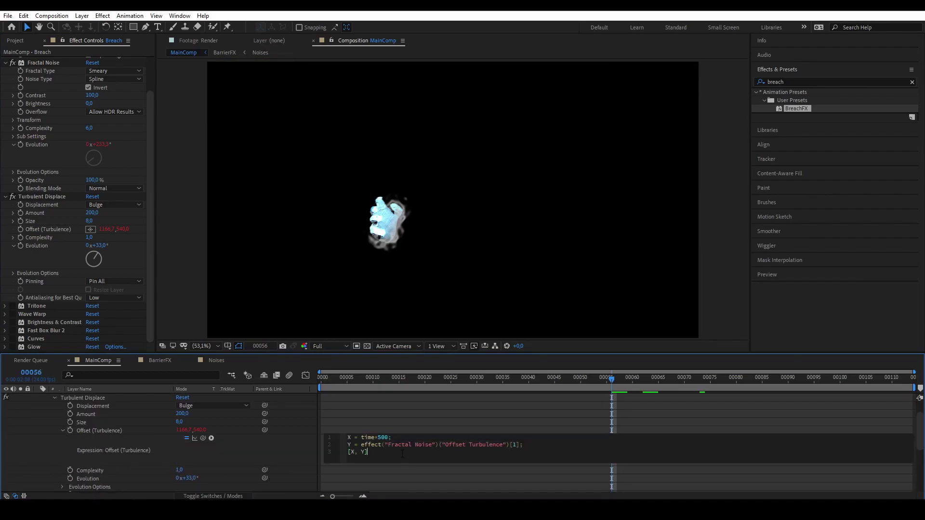
left_click(429, 407)
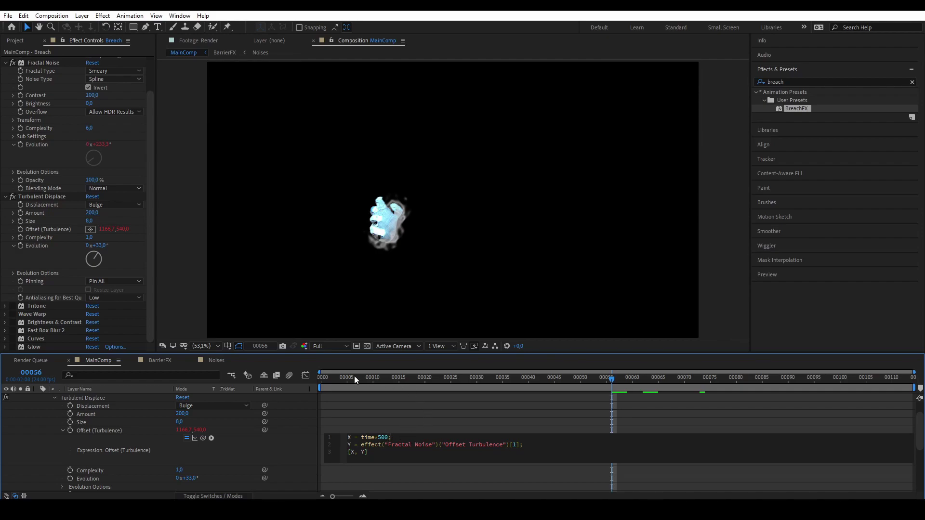
Step: Scrub from frame 0 to frame 110 and play from the start to check the turbulence's motion
left_click(322, 377)
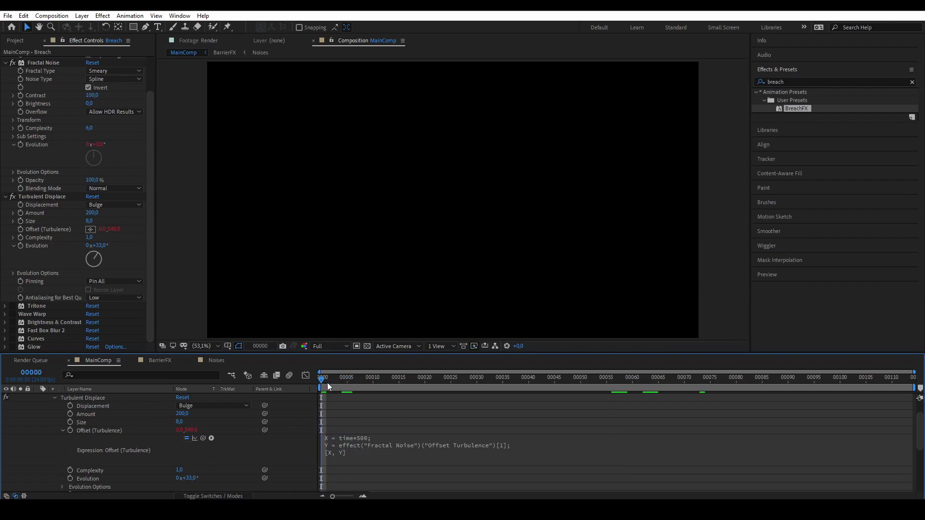
left_click_drag(338, 377, 884, 473)
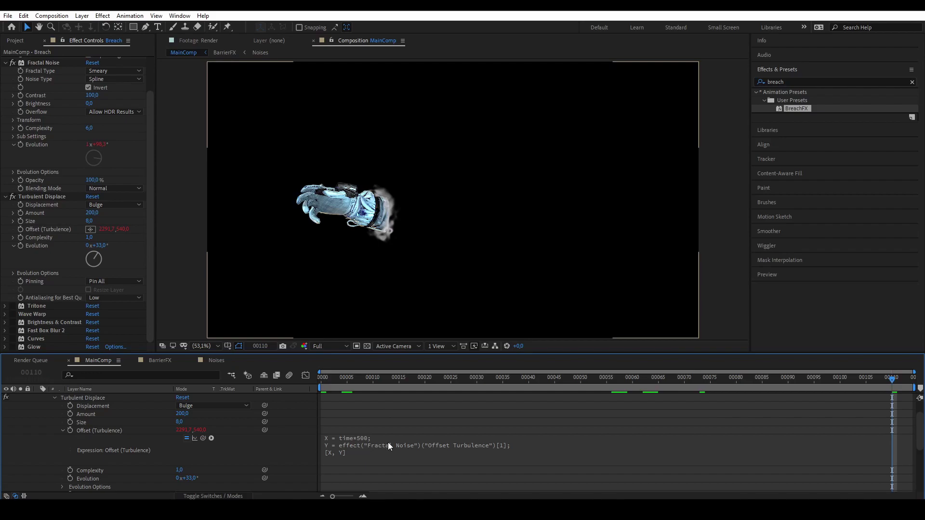
key("Home")
key("space")
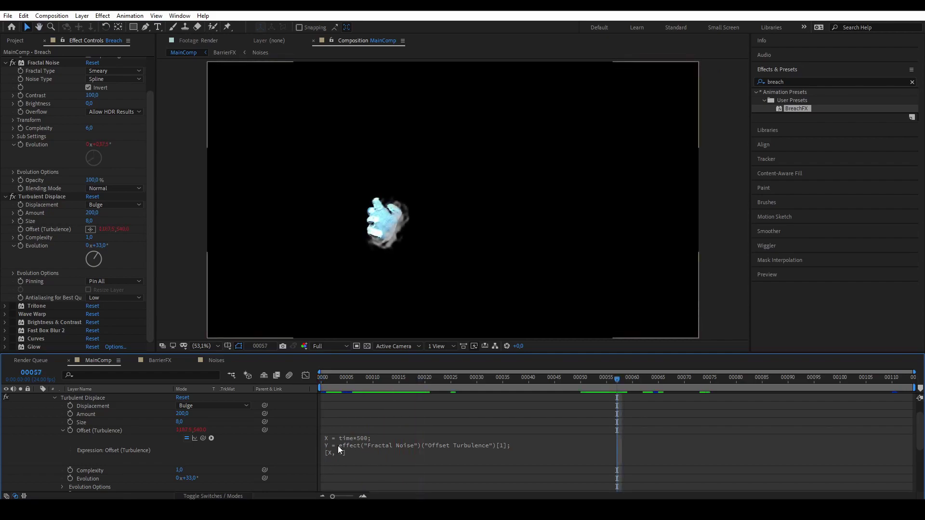
Step: Enable and expand the Tritone and Wave Warp effects on the Breach layer
left_click(13, 307)
left_click(5, 307)
scroll(42, 303, "down", 2)
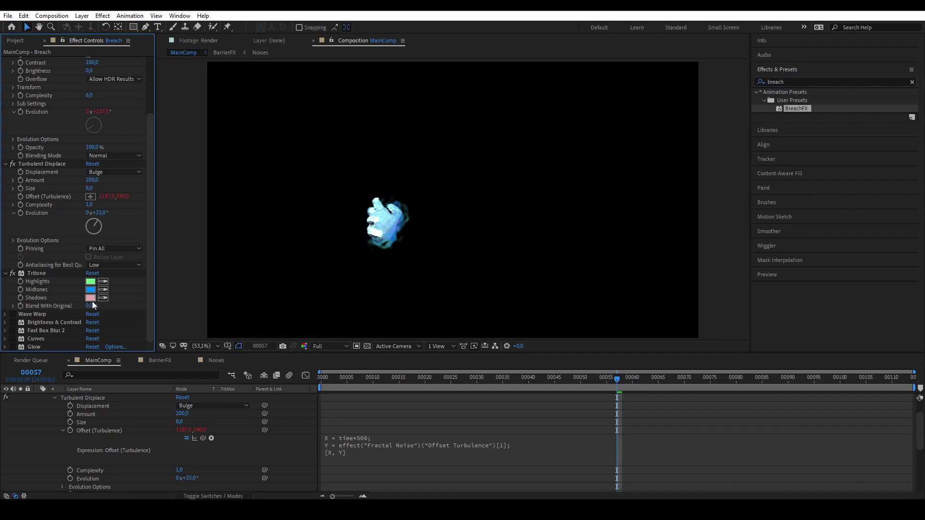
left_click(5, 315)
scroll(5, 318, "down", 4)
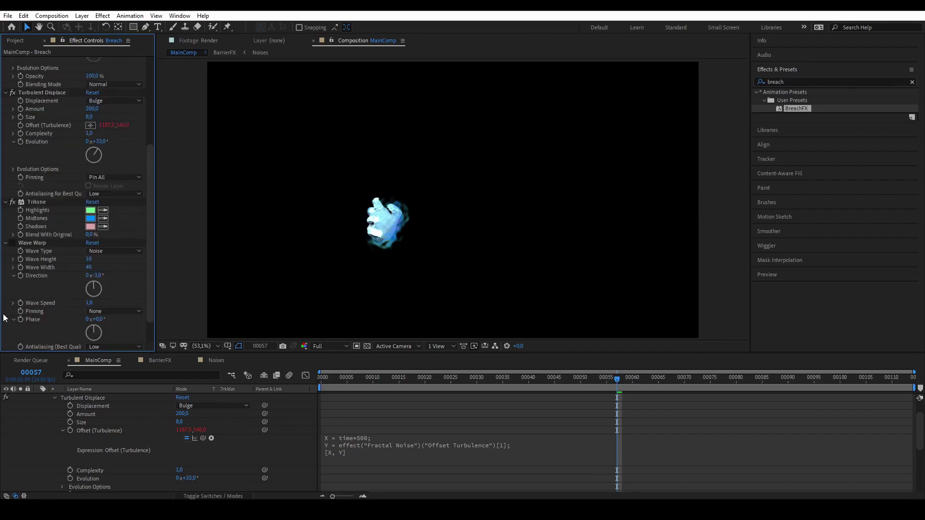
left_click(15, 243)
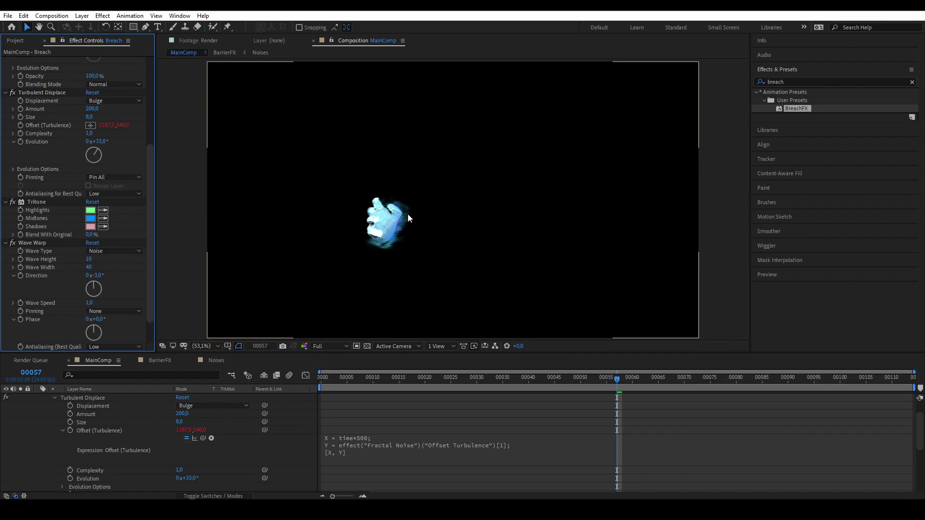
scroll(61, 264, "down", 2)
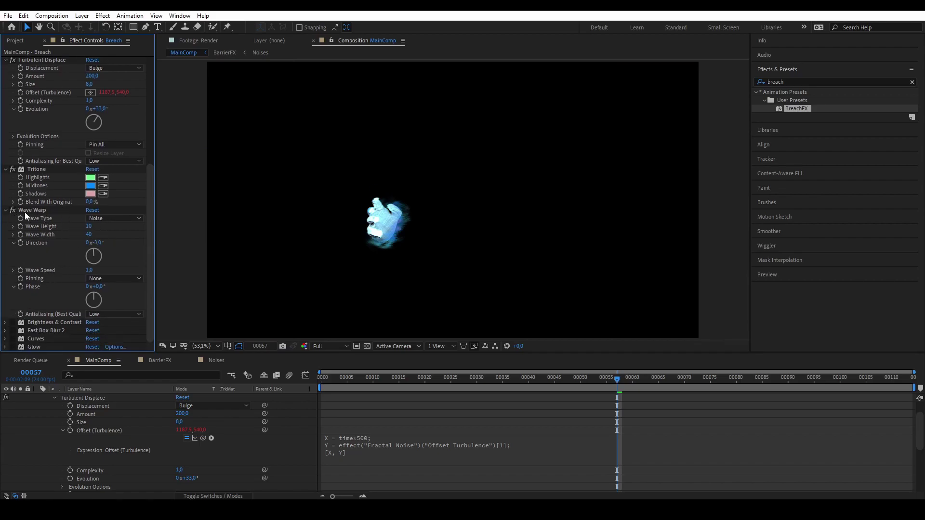
Step: Try resetting Wave Warp, undo the reset, and look through its available wave types without changing the selection
left_click(93, 211)
key("ctrl+z")
left_click(104, 217)
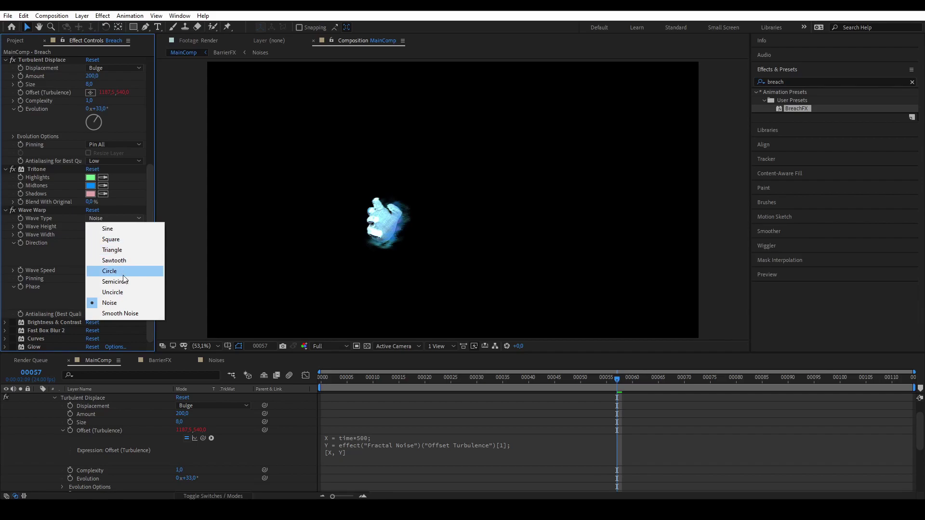
left_click(108, 224)
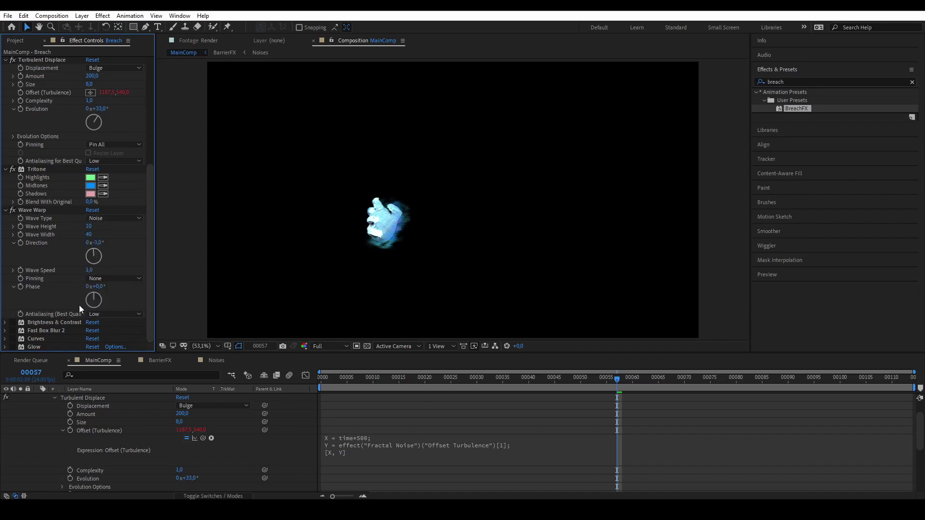
Step: Enable and expand the Brightness & Contrast and Fast Box Blur 2 effects on the Breach layer
left_click(6, 323)
scroll(19, 292, "down", 1)
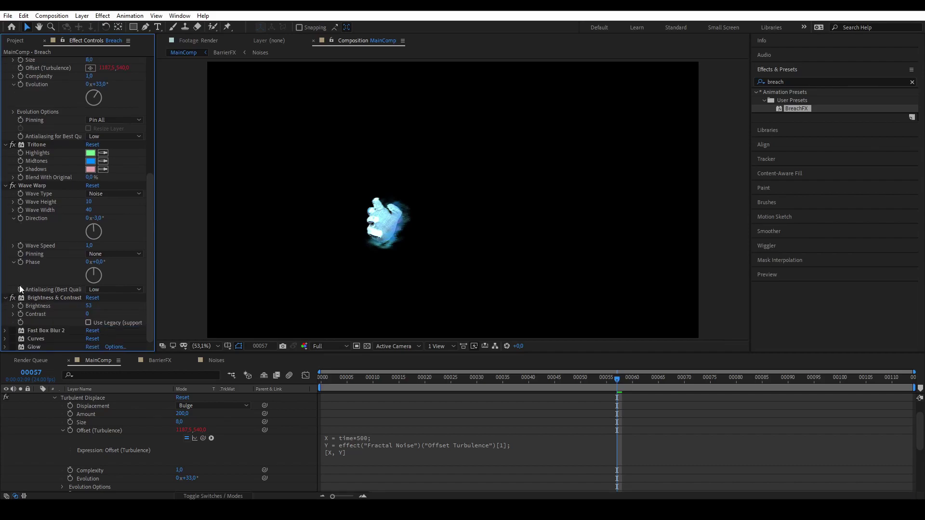
left_click(5, 330)
scroll(28, 304, "down", 2)
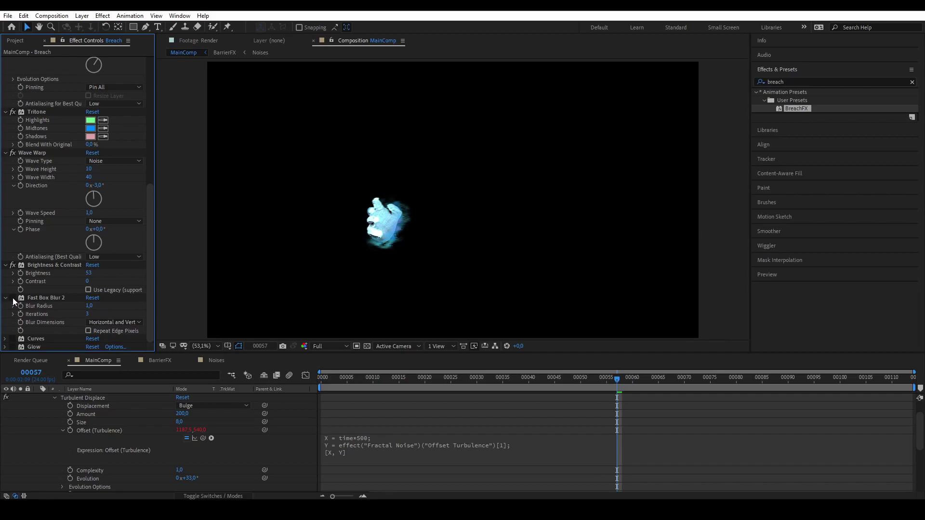
Step: Enable and expand the Curves effect on the Breach layer and examine its RGB curve
left_click(13, 339)
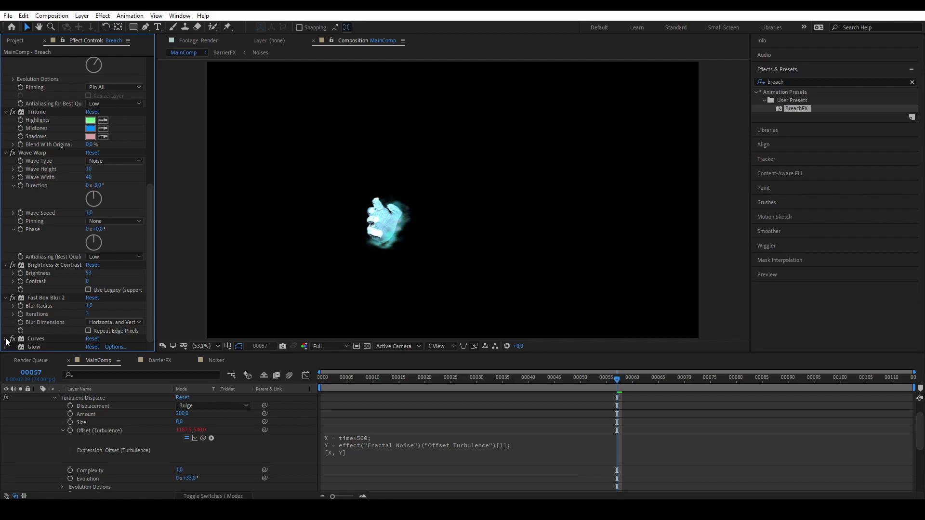
left_click(6, 338)
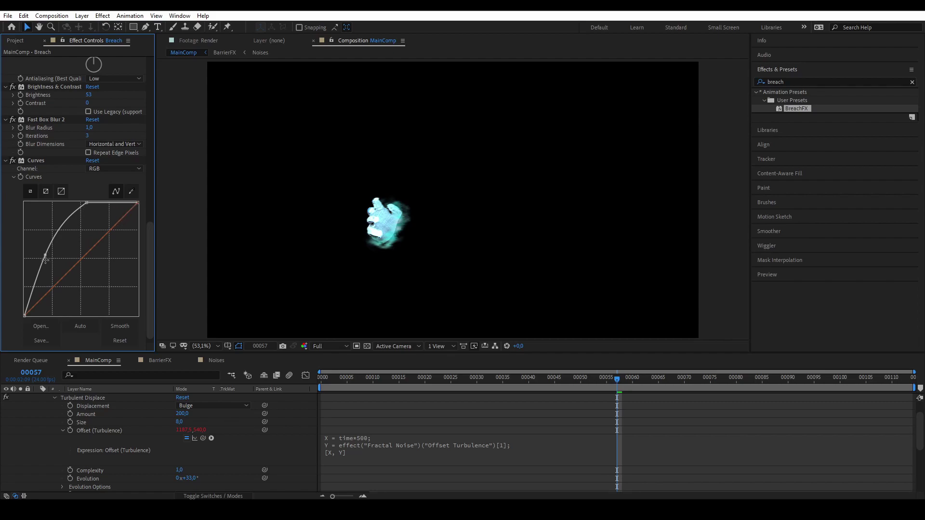
left_click(138, 202)
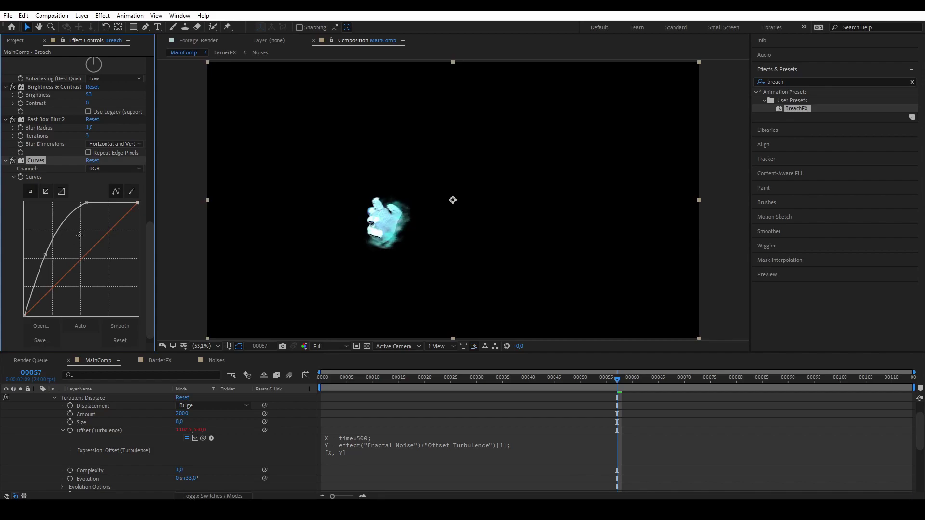
scroll(79, 236, "down", 1)
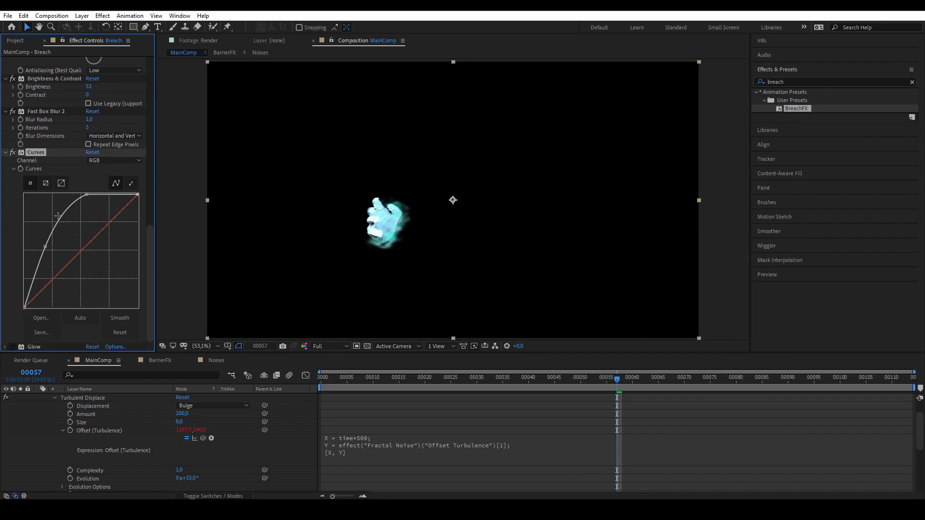
Step: Enable the Glow effect on the Breach layer and collapse the settings of all its expanded effects, from Fast Box Blur through Curves
left_click(13, 347)
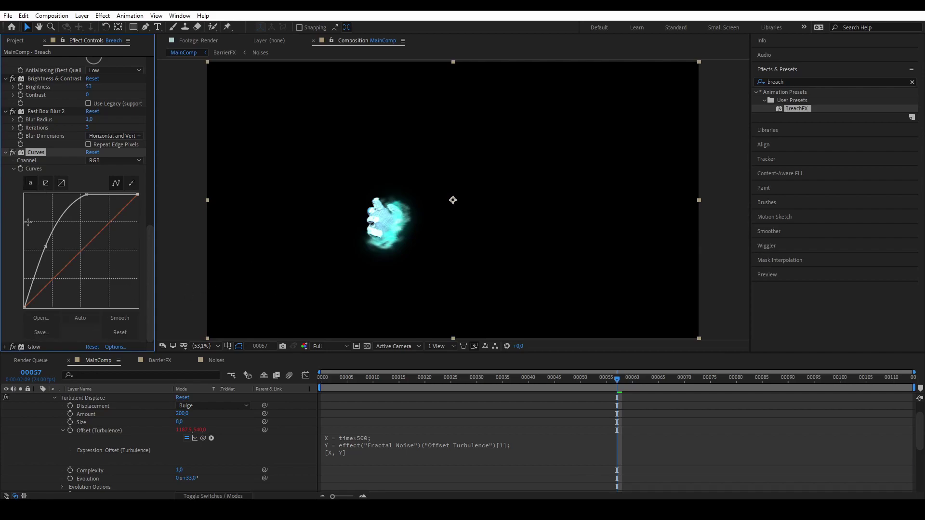
scroll(27, 223, "up", 10)
scroll(27, 224, "up", 10)
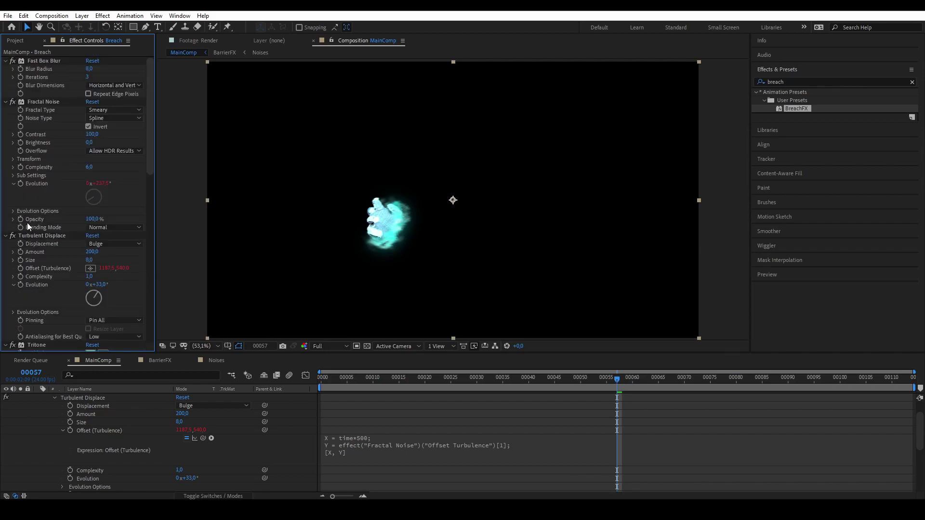
left_click(6, 61)
left_click(6, 69)
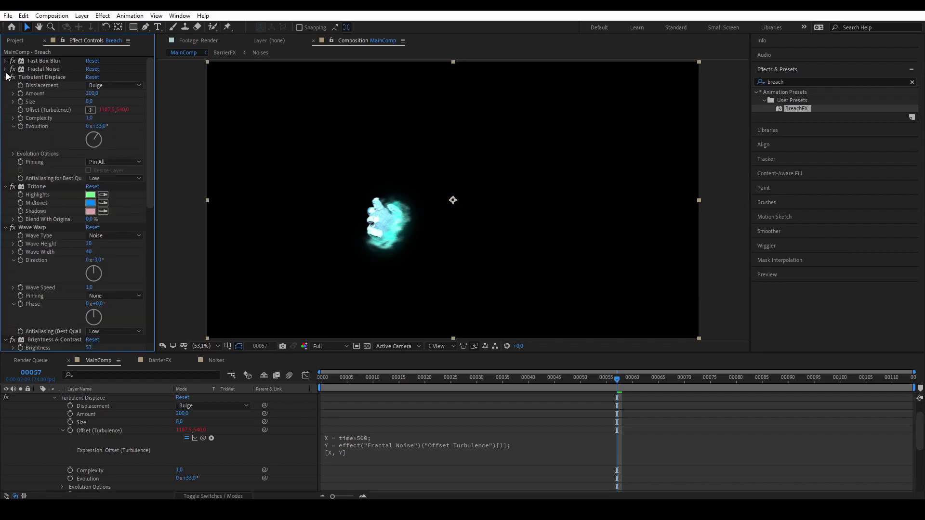
left_click(5, 78)
left_click(6, 86)
left_click(6, 94)
left_click(6, 102)
left_click(6, 110)
left_click(6, 118)
Step: Play back the glowing hand breach from frame 34 to review the complete effect stack
left_click_drag(516, 385, 497, 381)
key("space")
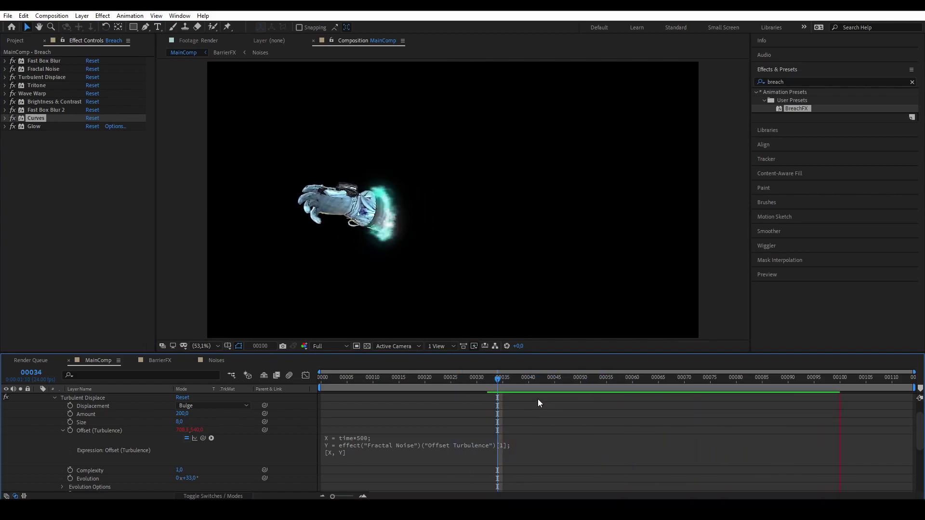
key("space")
mouse_move(508, 377)
left_mouse_down()
mouse_move(501, 377)
mouse_move(518, 383)
left_mouse_up()
Step: Collapse the Breach layer, set its blending mode to Add, and make the BarrierFX and Astronaut_Plate layers visible
scroll(178, 435, "up", 3)
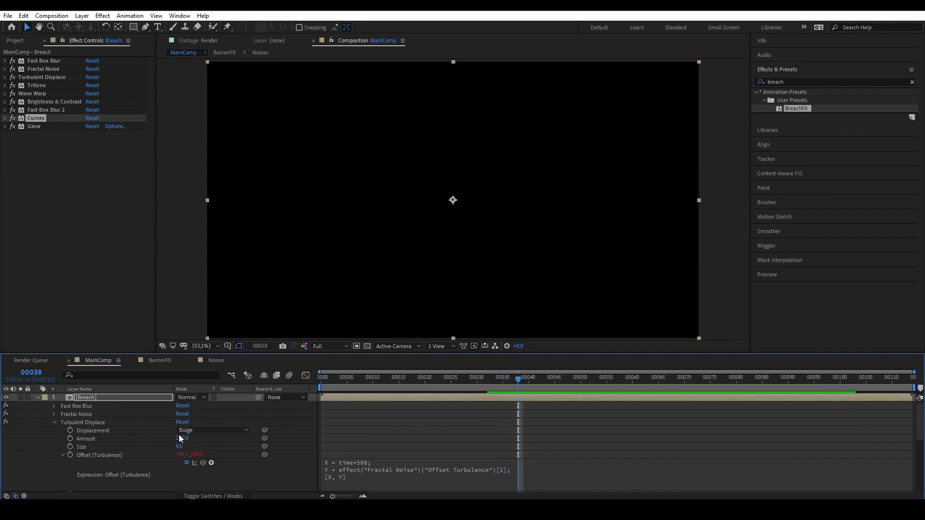
left_click(38, 397)
left_click(202, 398)
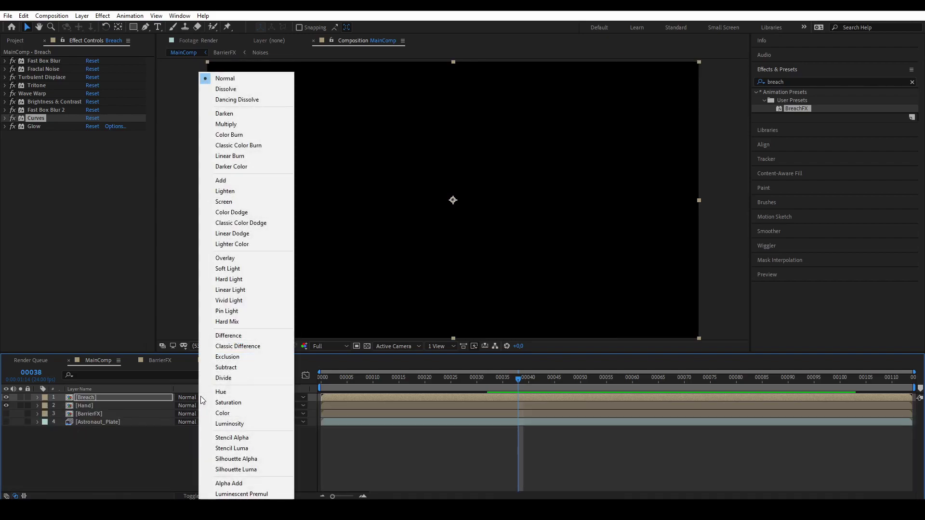
left_click(216, 183)
left_click(7, 414)
left_click(6, 422)
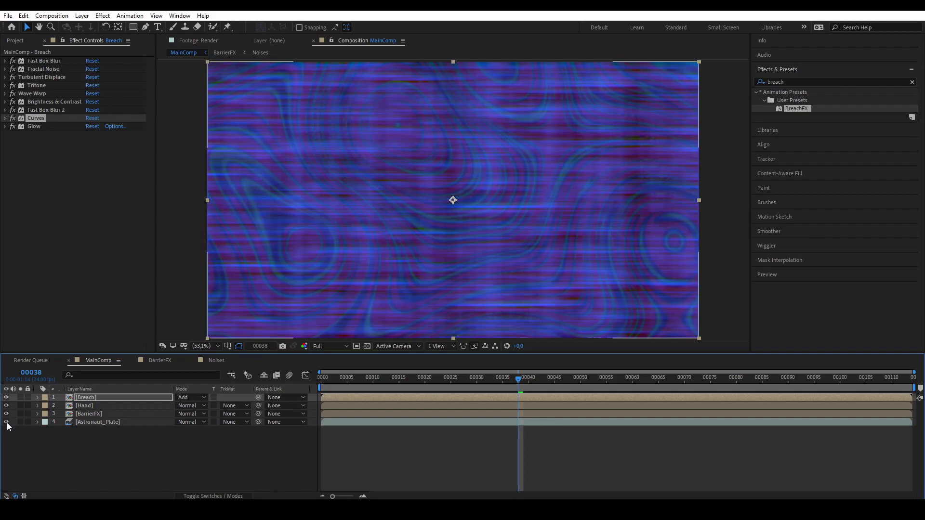
Step: Compare the Breach layer in Normal and Add blending at frame 67, returning it to Add
left_click_drag(526, 378, 669, 396)
left_click(188, 397)
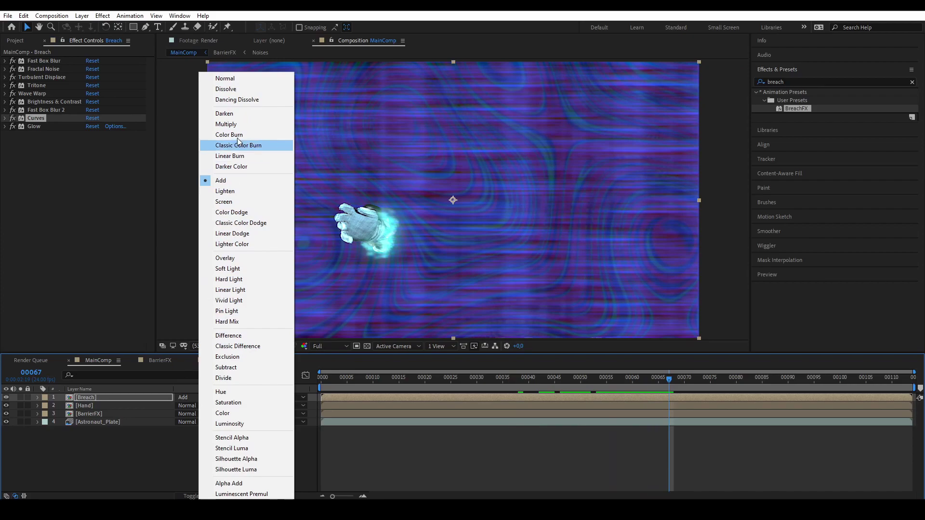
left_click(238, 77)
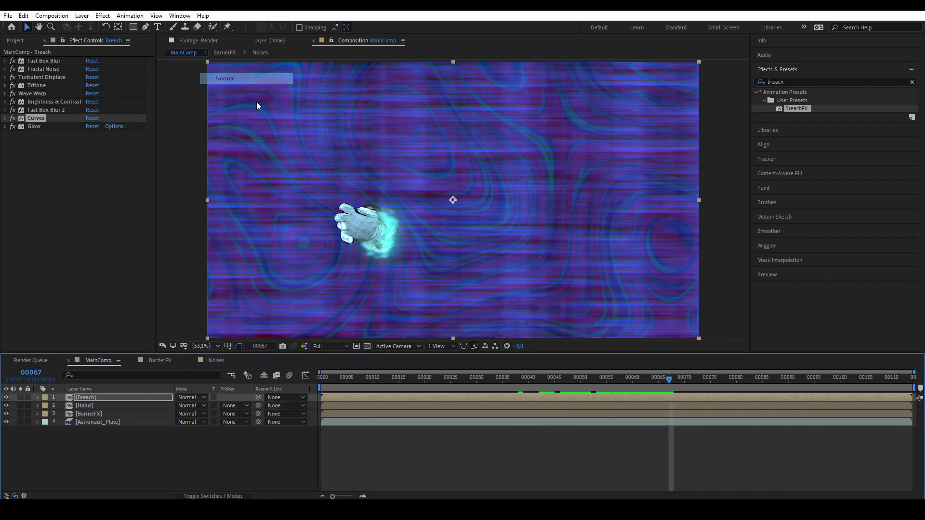
left_click(187, 398)
left_click(245, 180)
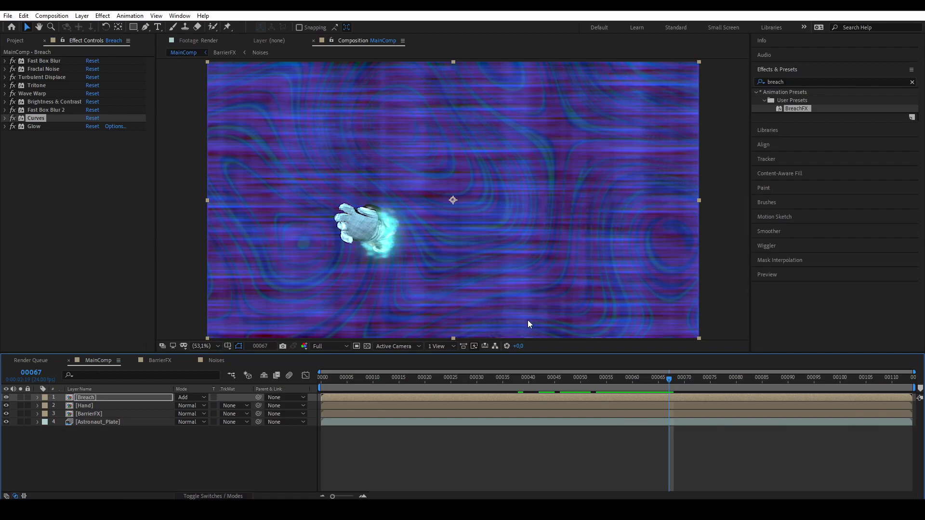
left_click(633, 379)
left_click_drag(645, 374, 605, 383)
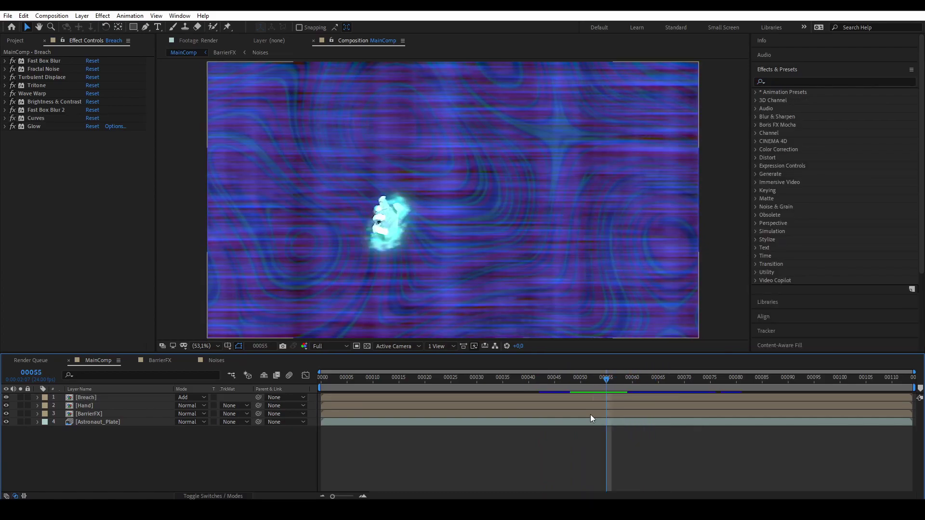
Step: Set the BarrierFX layer's blending mode to Add and its opacity to 50%
left_click(158, 414)
left_click(205, 413)
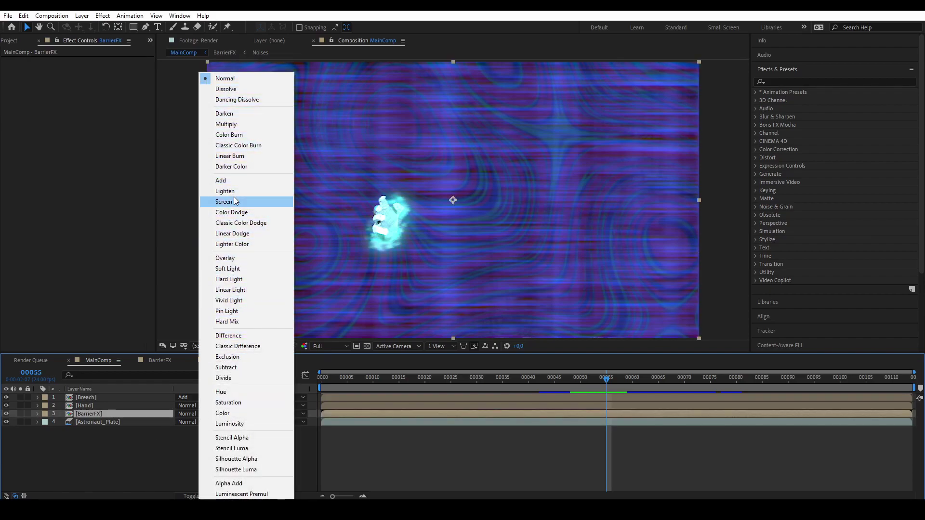
left_click(227, 181)
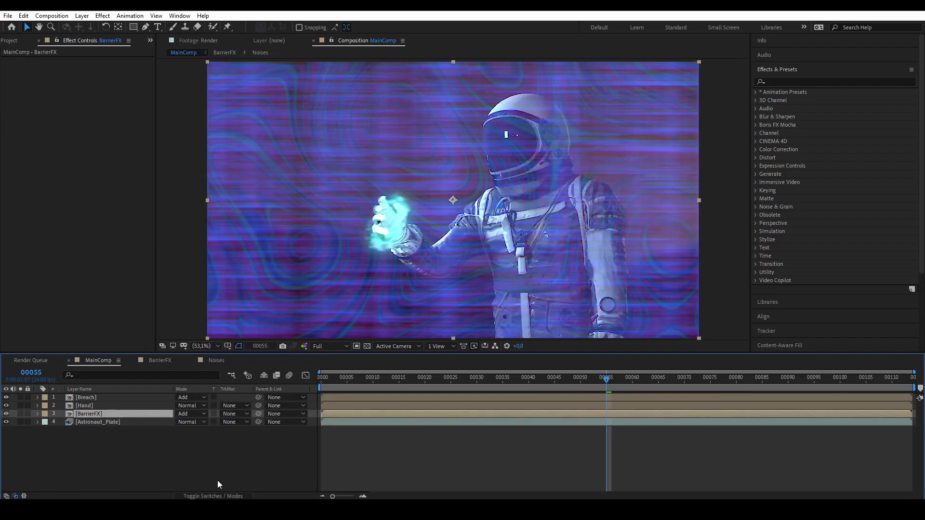
key("t")
left_click(183, 422)
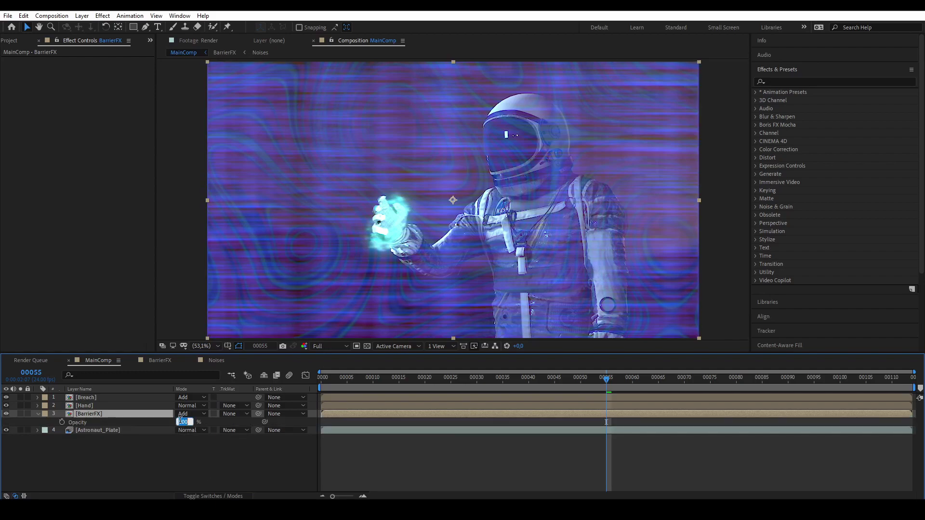
type("50")
left_click(197, 464)
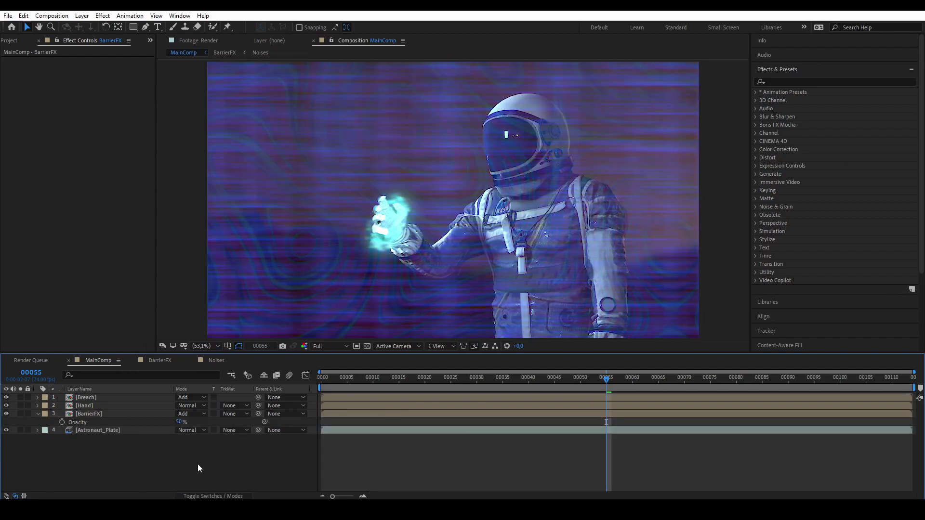
Step: Make the BarrierFX layer 3D, angled around its Y axis and scaled to 169%
left_click(233, 492)
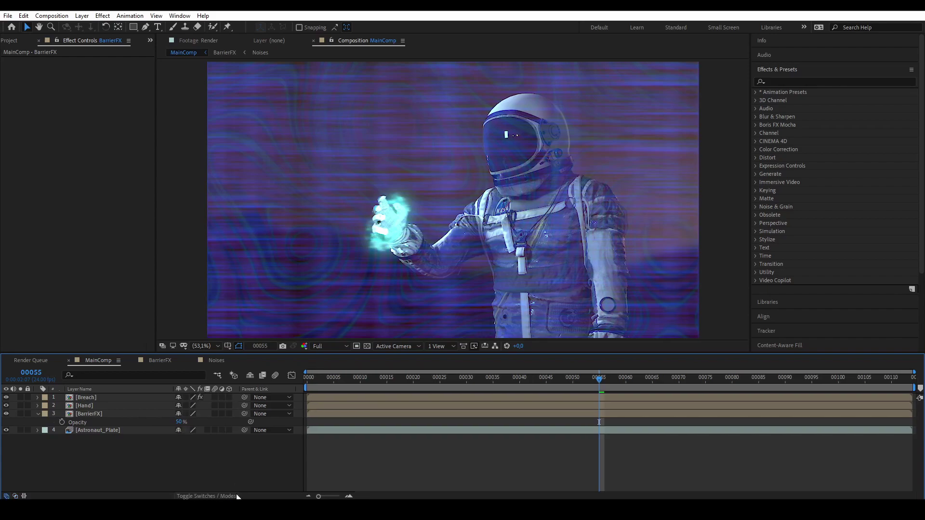
left_click(229, 414)
left_click(104, 414)
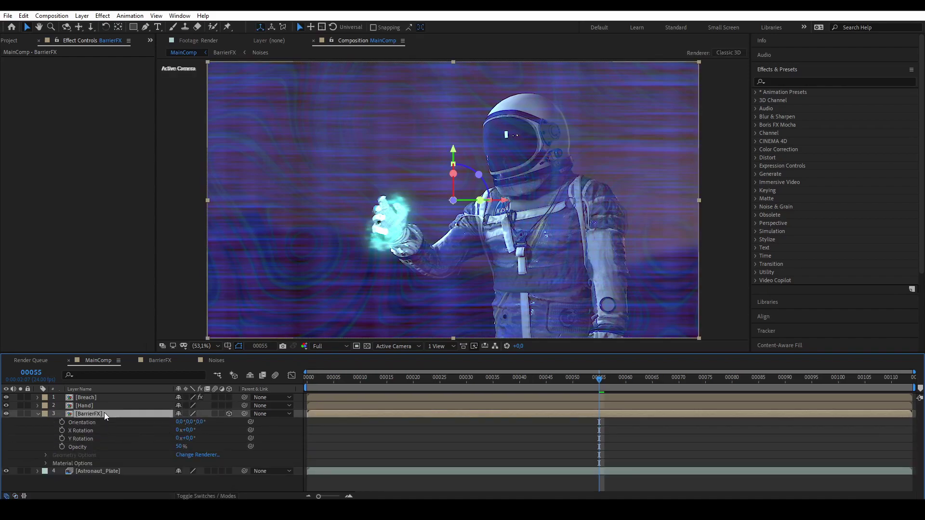
mouse_move(188, 438)
left_mouse_down()
mouse_move(206, 440)
mouse_move(196, 430)
mouse_move(204, 430)
left_mouse_up()
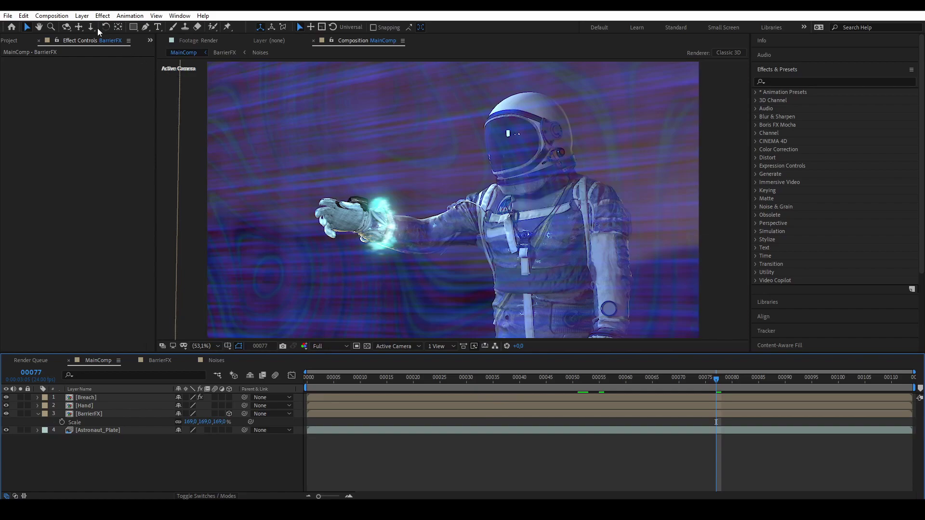
Step: Add a null object and place it over the glowing breach point at the astronaut's wrist at frame 77
left_click(82, 15)
mouse_move(104, 30)
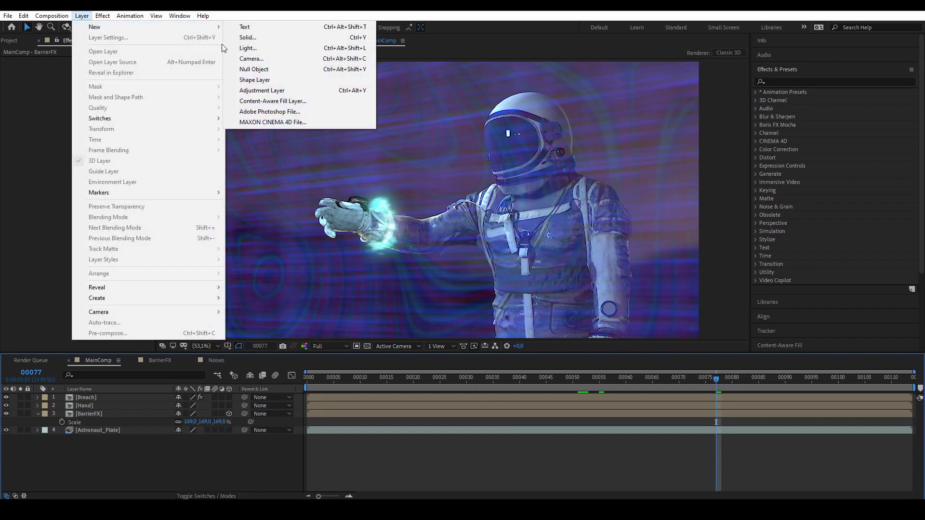
left_click(254, 69)
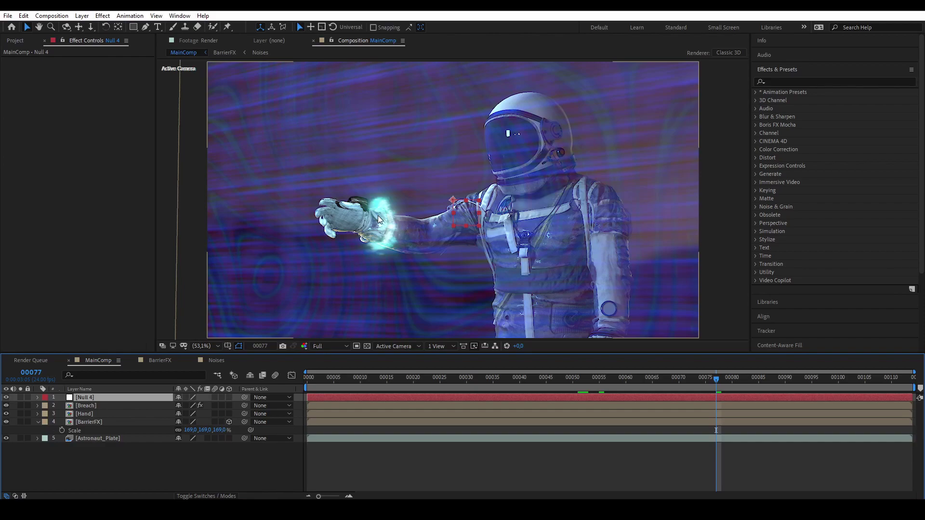
left_click_drag(432, 228, 390, 240)
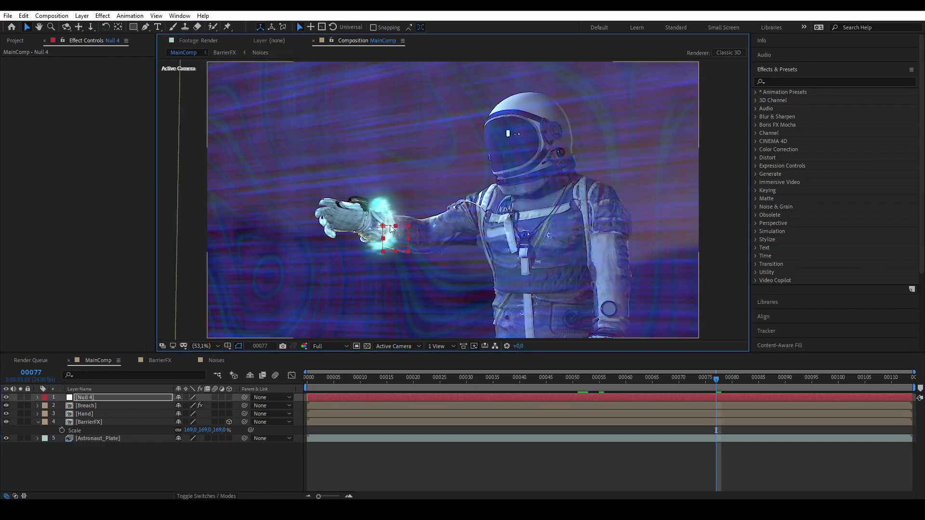
Step: Keyframe the null's position at frame 77 and at further frames so it follows the breach point along the arm
key("p")
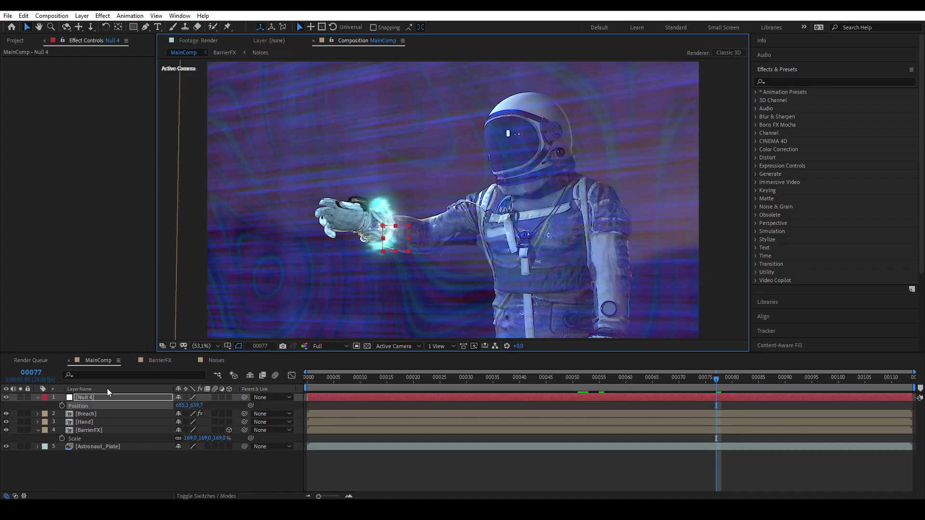
left_click(62, 406)
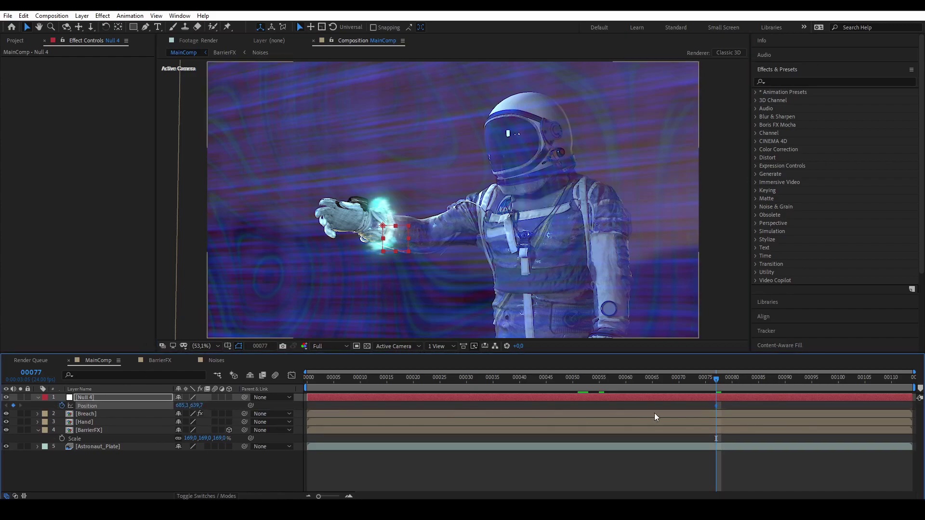
left_click_drag(713, 379, 672, 373)
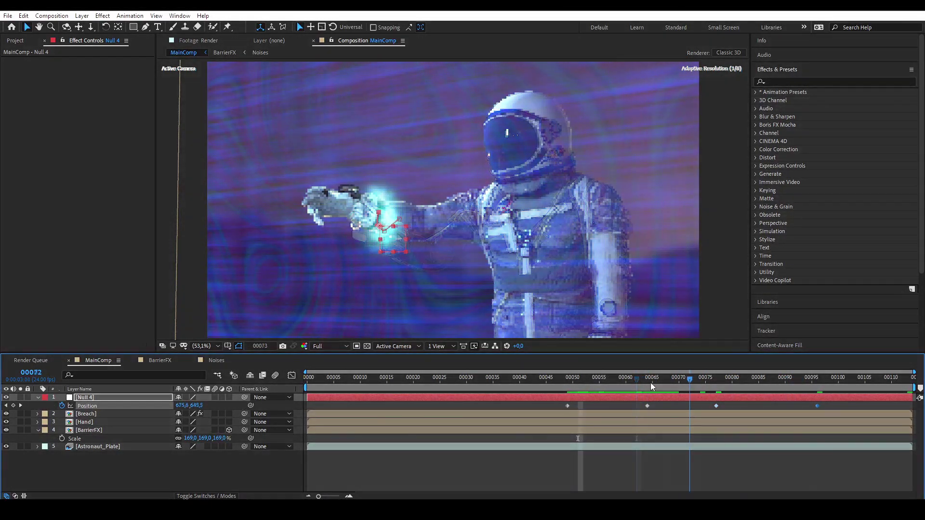
mouse_move(650, 386)
left_mouse_down()
mouse_move(592, 383)
mouse_move(673, 402)
mouse_move(579, 387)
mouse_move(701, 408)
mouse_move(566, 365)
mouse_move(648, 395)
mouse_move(623, 383)
mouse_move(636, 393)
left_mouse_up()
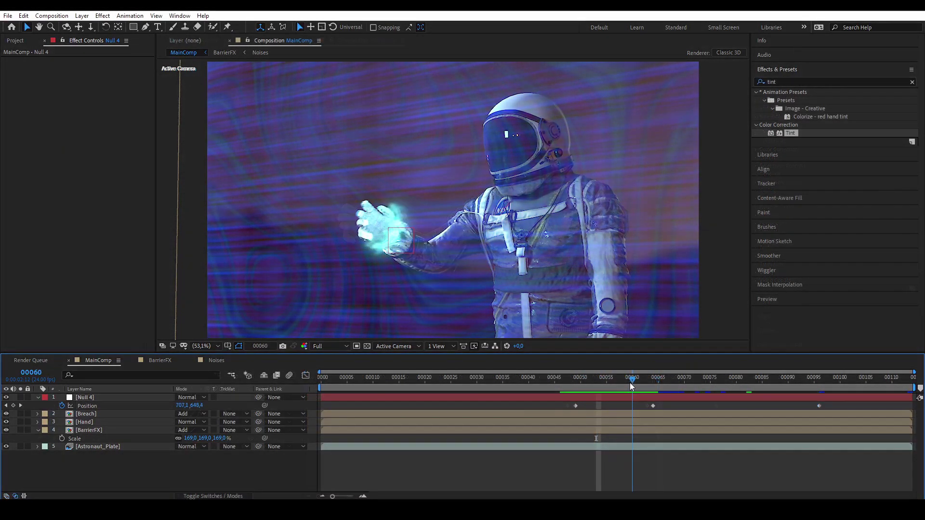
mouse_move(630, 383)
left_mouse_down()
mouse_move(607, 381)
mouse_move(643, 385)
left_mouse_up()
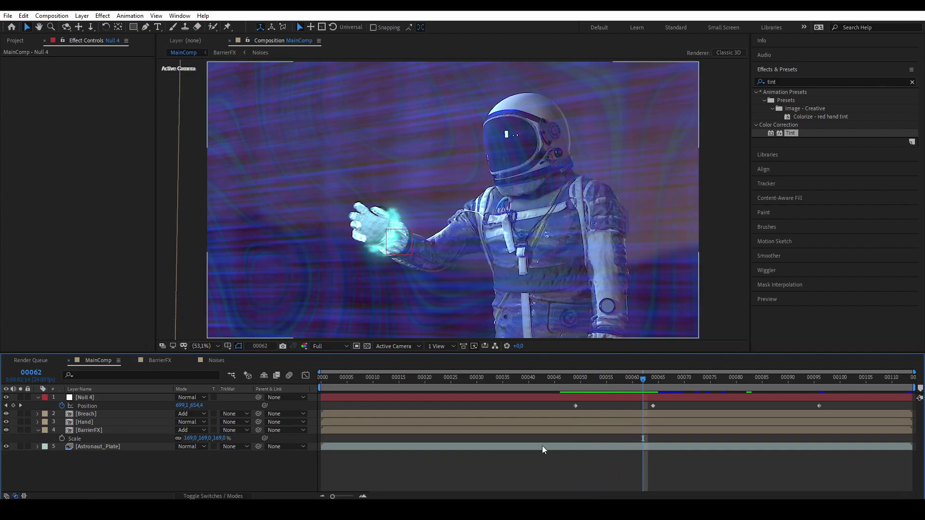
Step: Look through the Breach folder inside ActionVFX and examine the Sparks_Burst_12_2115_2K.mov clip across its frames
left_click(15, 41)
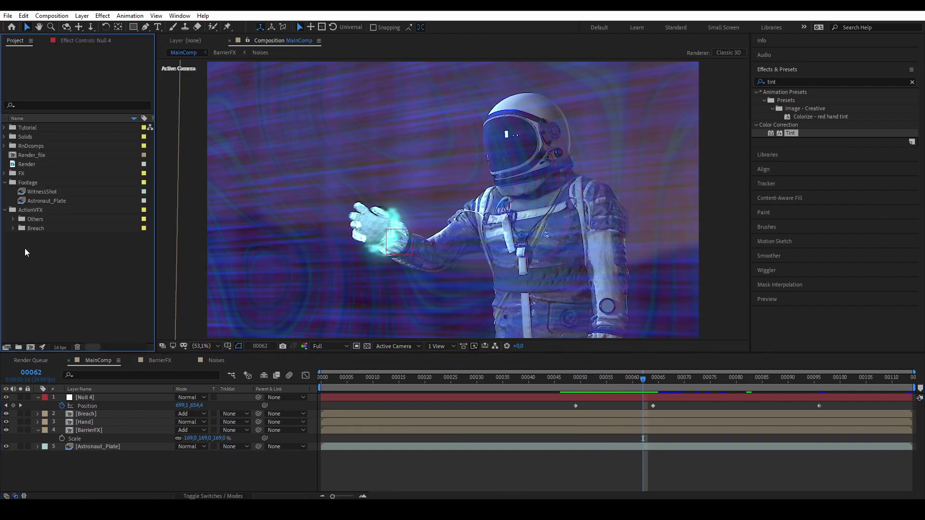
left_click(13, 229)
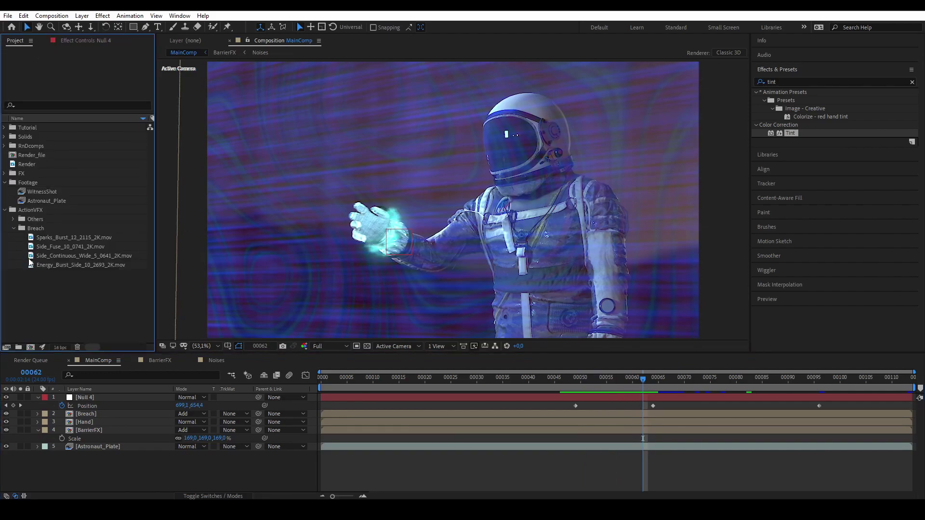
left_click_drag(51, 267, 66, 236)
left_click(62, 281)
left_click(48, 256)
left_click(50, 246)
key("Up")
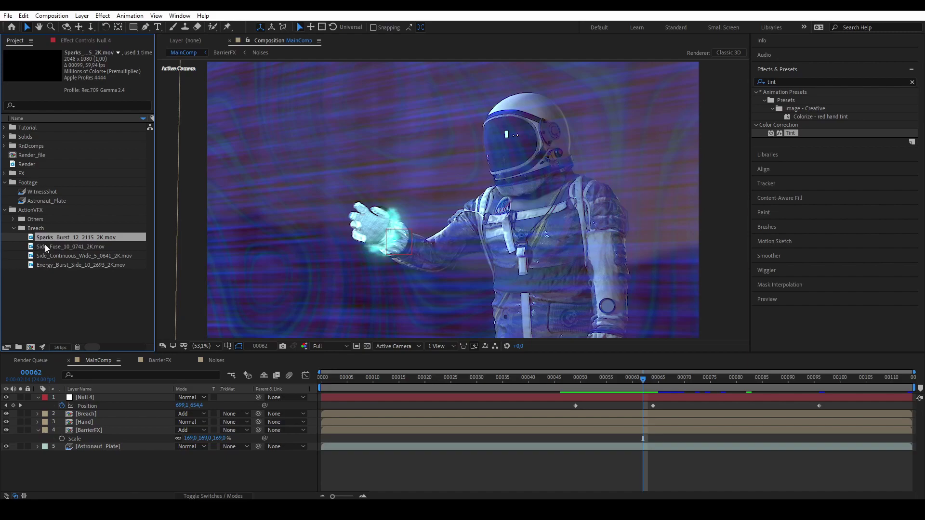
double_click(42, 236)
left_click_drag(204, 329, 423, 351)
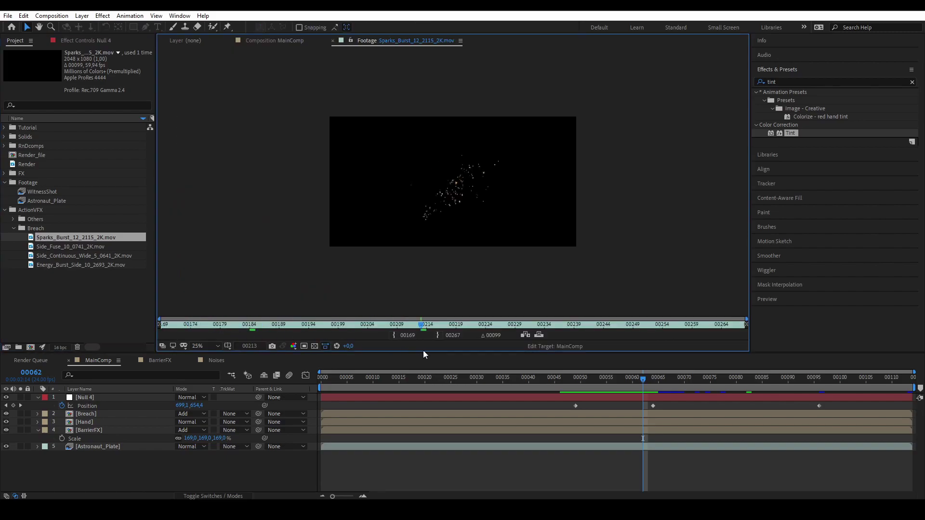
mouse_move(515, 343)
left_mouse_down()
mouse_move(297, 332)
mouse_move(407, 343)
mouse_move(426, 331)
left_mouse_up()
Step: Examine the Side_Fuse_10_0741_2K.mov, Side_Continuous_Wide_5_0641_2K.mov and Energy_Burst_Side_10_2693_2K.mov clips across their frames
double_click(68, 246)
mouse_move(430, 295)
left_mouse_down()
mouse_move(411, 355)
mouse_move(465, 331)
mouse_move(380, 332)
left_mouse_up()
left_click(77, 258)
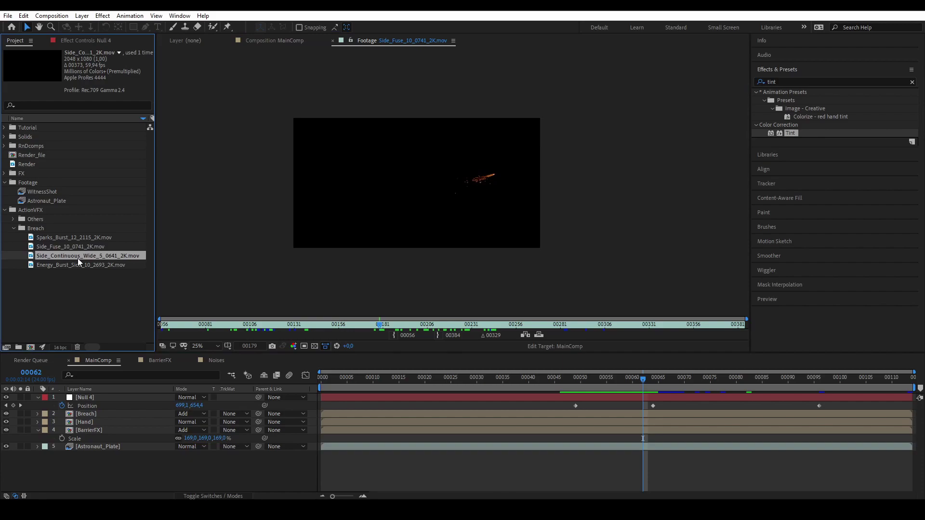
double_click(78, 256)
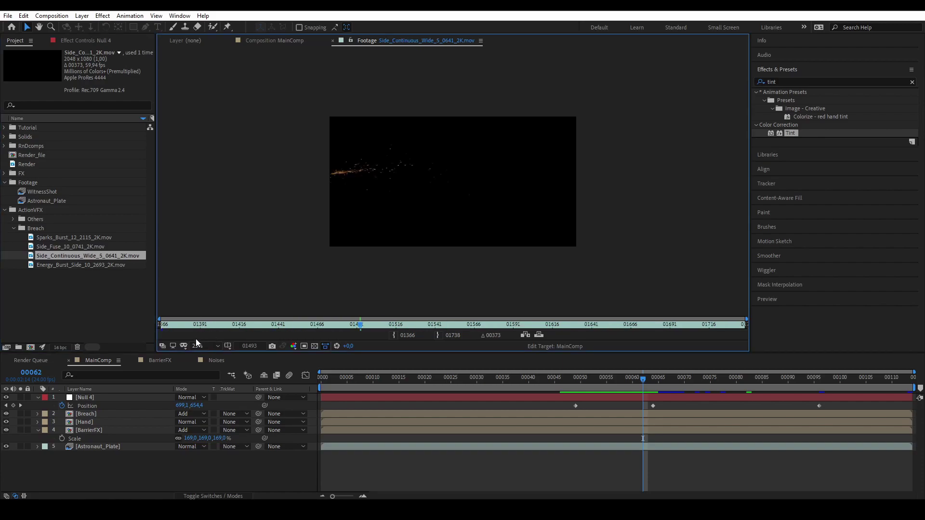
mouse_move(195, 331)
left_mouse_down()
mouse_move(435, 339)
mouse_move(328, 332)
left_mouse_up()
double_click(91, 265)
mouse_move(179, 328)
left_mouse_down()
mouse_move(320, 334)
mouse_move(500, 365)
mouse_move(236, 357)
mouse_move(341, 330)
left_mouse_up()
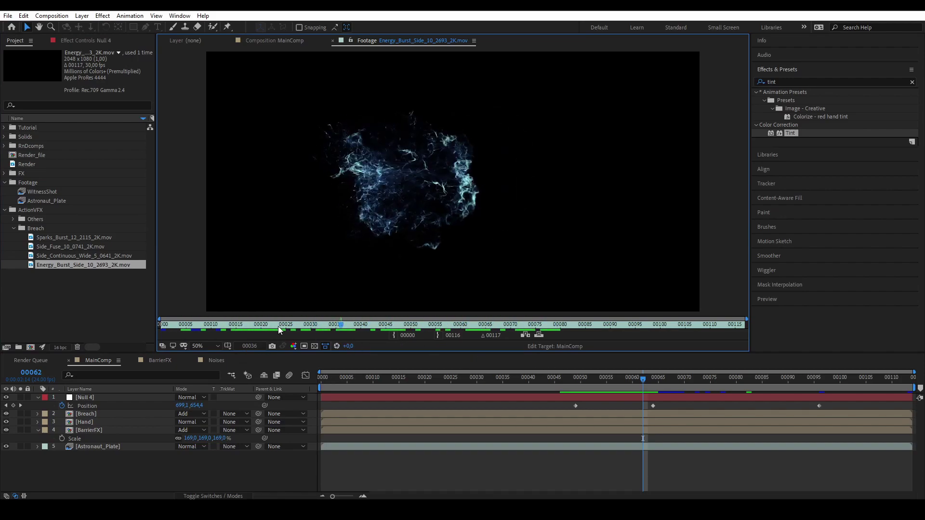
Step: Add all four Breach folder clips above the null in MainComp and select the null's Position keyframes
left_click(60, 236, "shift")
left_click_drag(63, 236, 131, 395)
left_click_drag(424, 385, 499, 393)
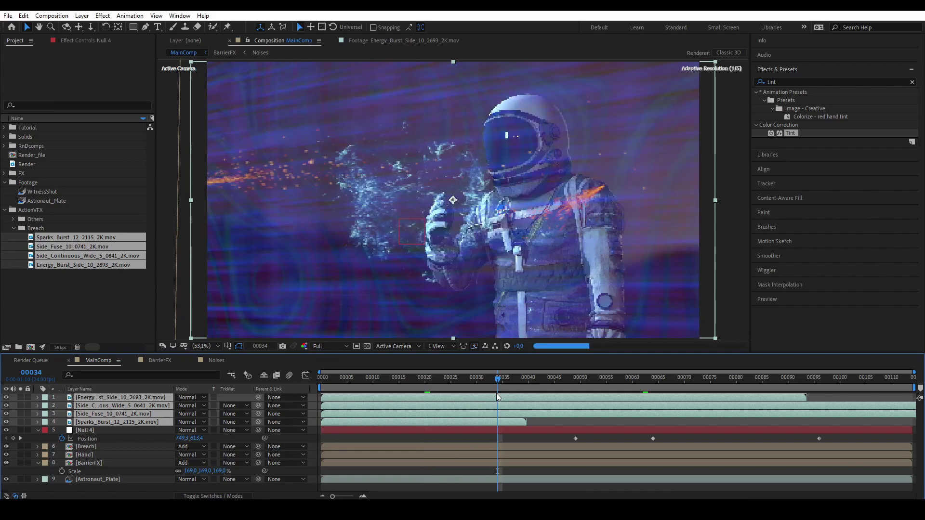
left_click(143, 439)
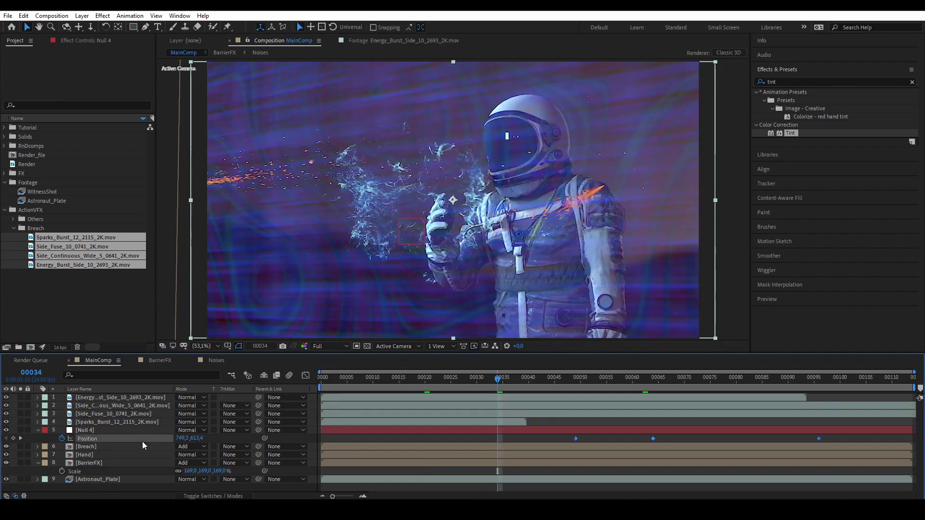
Step: Shift the Sparks_Burst_12_2115_2K.mov layer to start at about frame 37 and the Energy_Burst_Side_10_2693_2K.mov layer at about frame 34
left_click_drag(123, 423, 548, 420)
left_click_drag(498, 385, 572, 407)
left_click(91, 396)
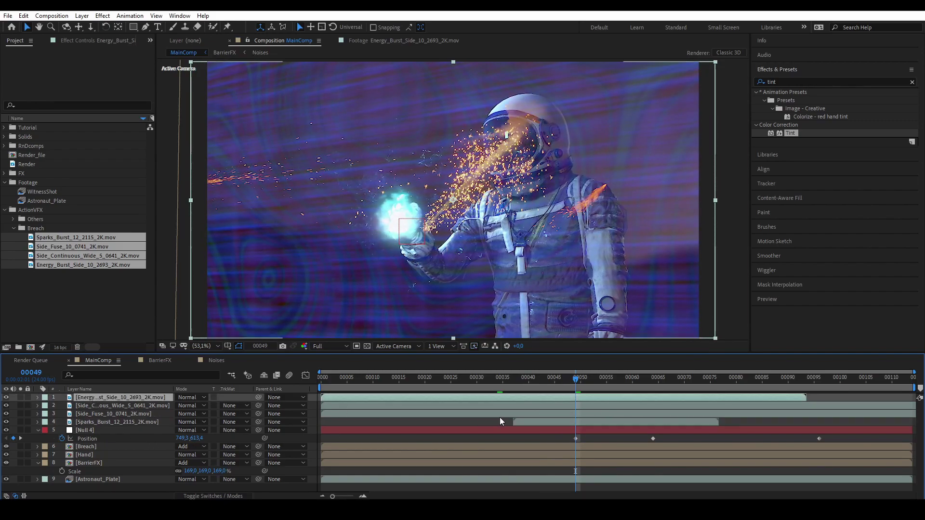
left_click_drag(475, 395, 654, 383)
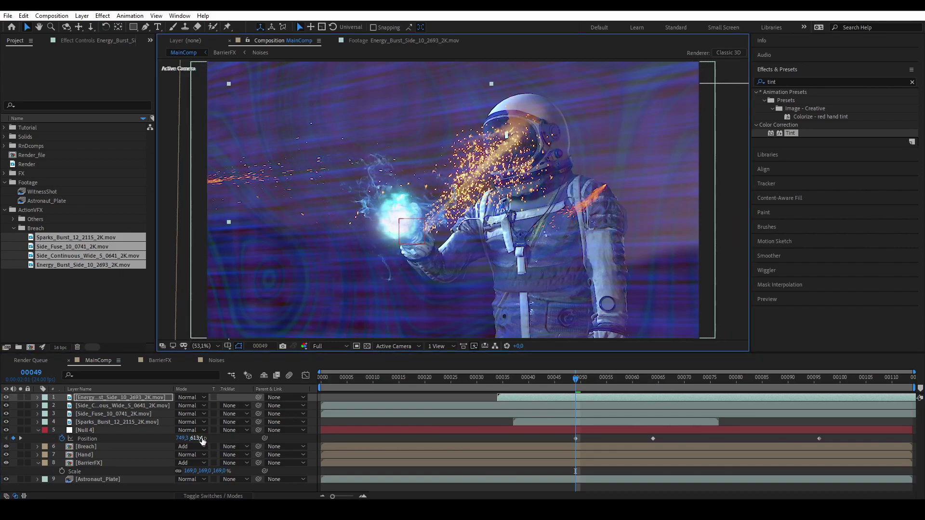
Step: Rotate the Energy_Burst_Side_10_2693_2K.mov layer to -187° and place it over the hand, and reposition the Side_Continuous_Wide_5_0641_2K.mov layer
key("r")
left_click_drag(186, 405, 91, 405)
left_click_drag(578, 249, 568, 252)
left_click_drag(393, 249, 217, 247)
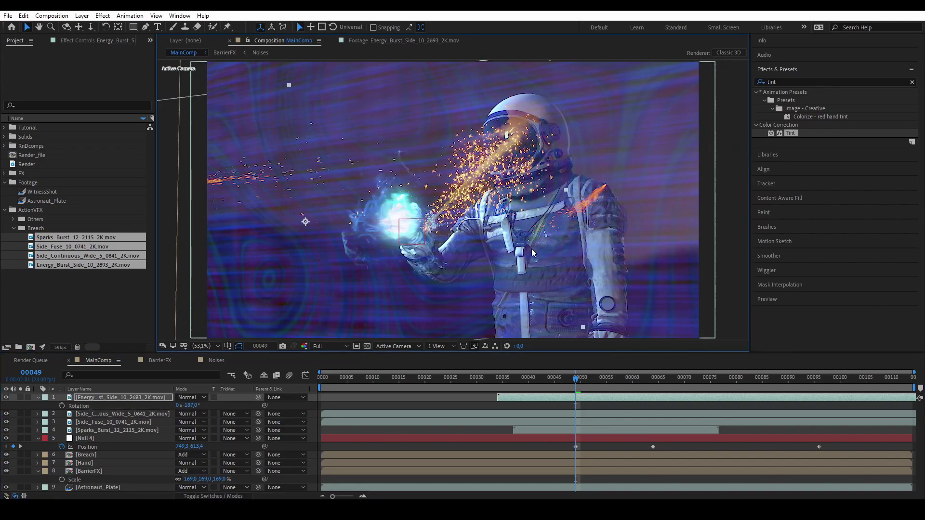
left_click(117, 415)
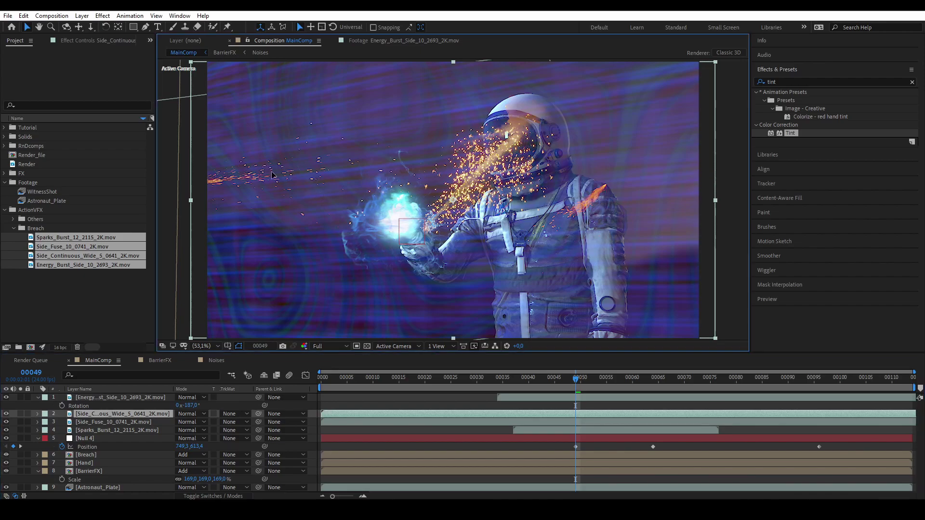
left_click_drag(482, 220, 511, 245)
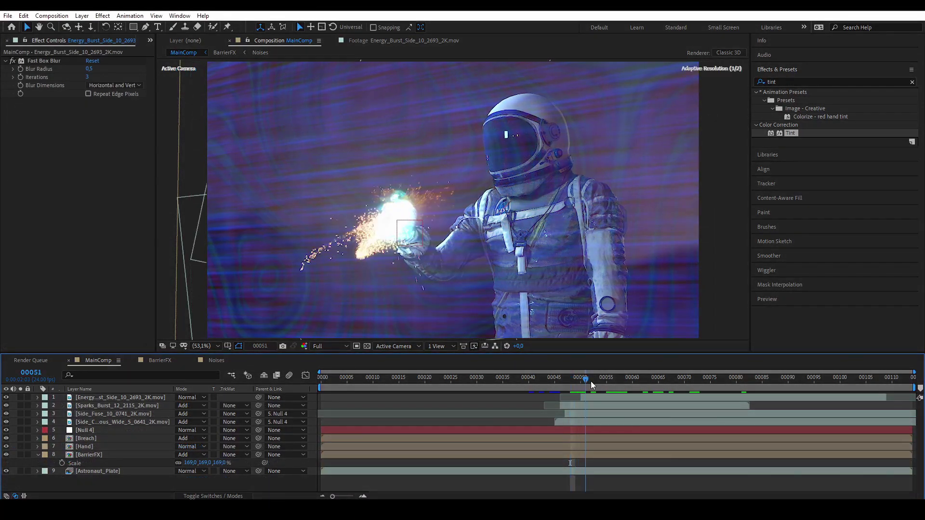
Step: Examine the spark and energy layers around the hand between frames 50 and 86, including the effects on the Sparks_Burst and Energy_Burst_Side layers
mouse_move(592, 384)
left_mouse_down()
mouse_move(630, 384)
mouse_move(566, 400)
mouse_move(589, 386)
mouse_move(637, 385)
mouse_move(554, 383)
mouse_move(653, 388)
mouse_move(581, 380)
left_mouse_up()
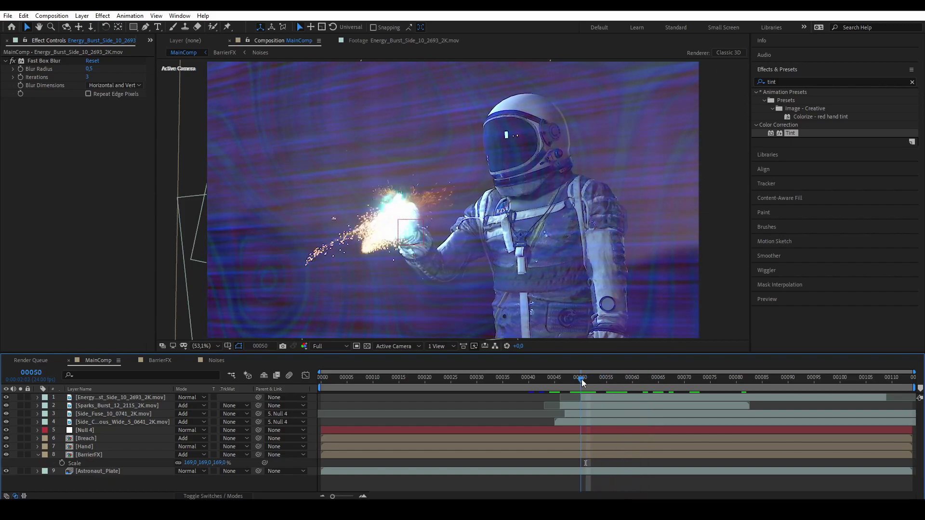
left_click(94, 409)
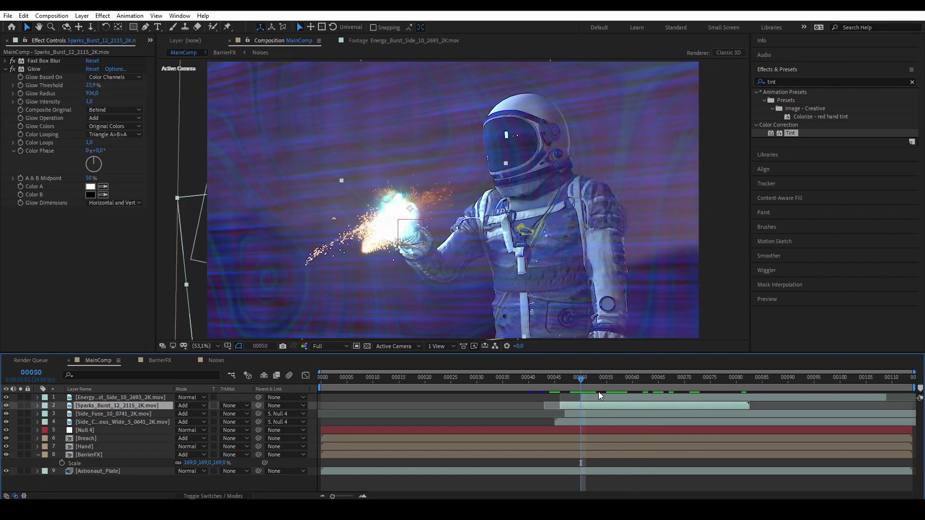
left_click_drag(586, 383, 678, 382)
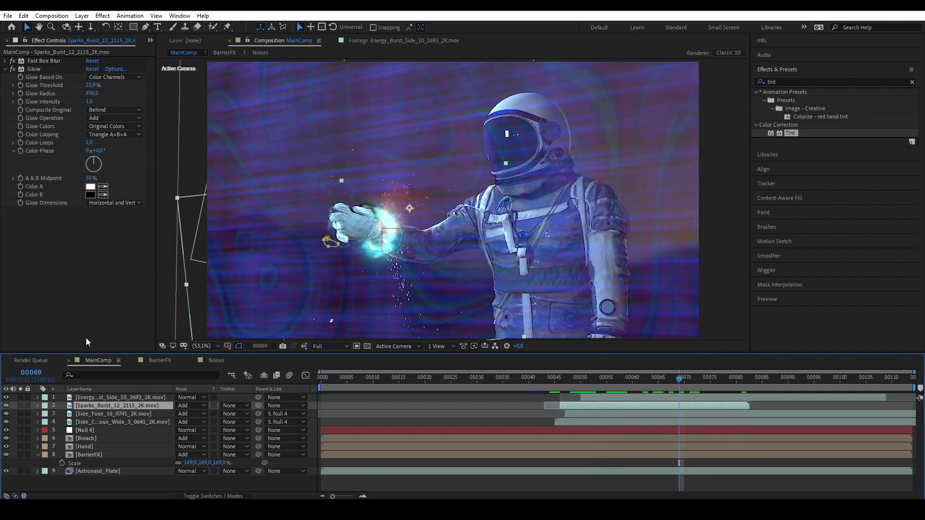
left_click_drag(680, 380, 767, 394)
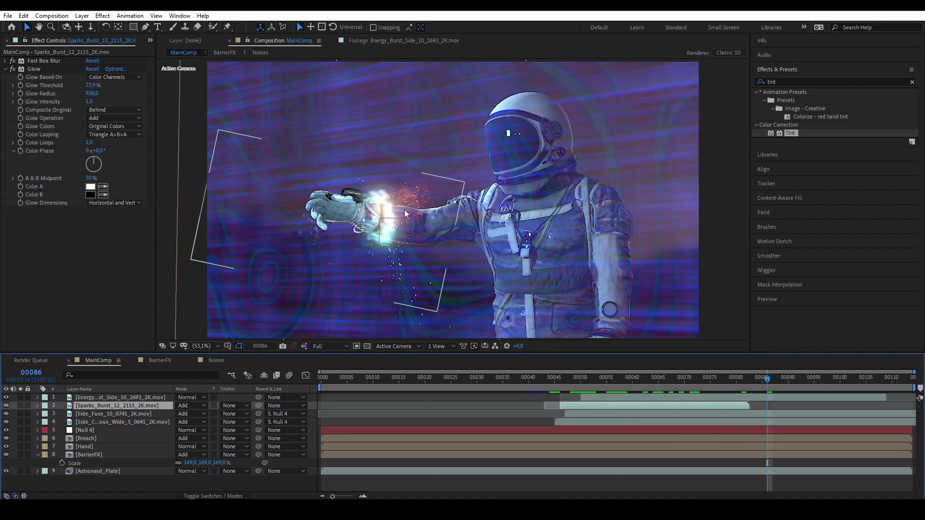
left_click_drag(716, 377, 674, 378)
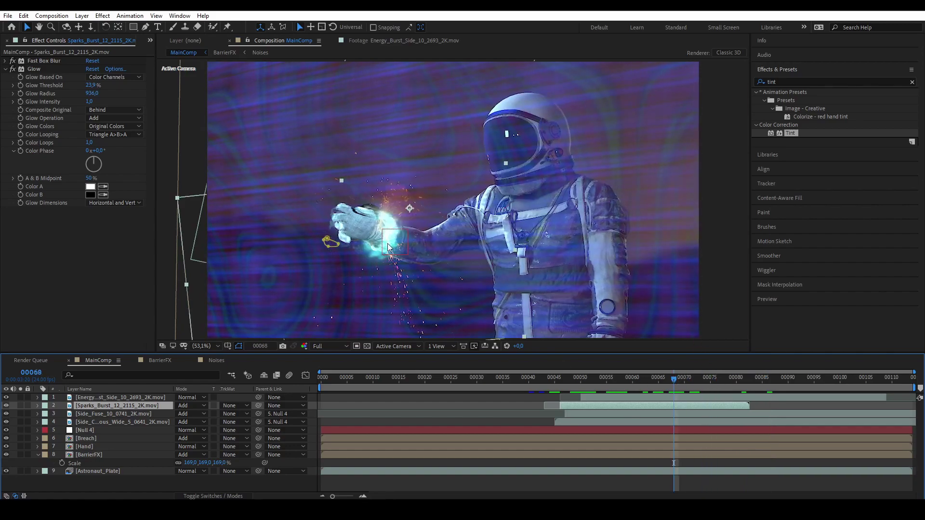
left_click_drag(687, 380, 635, 409)
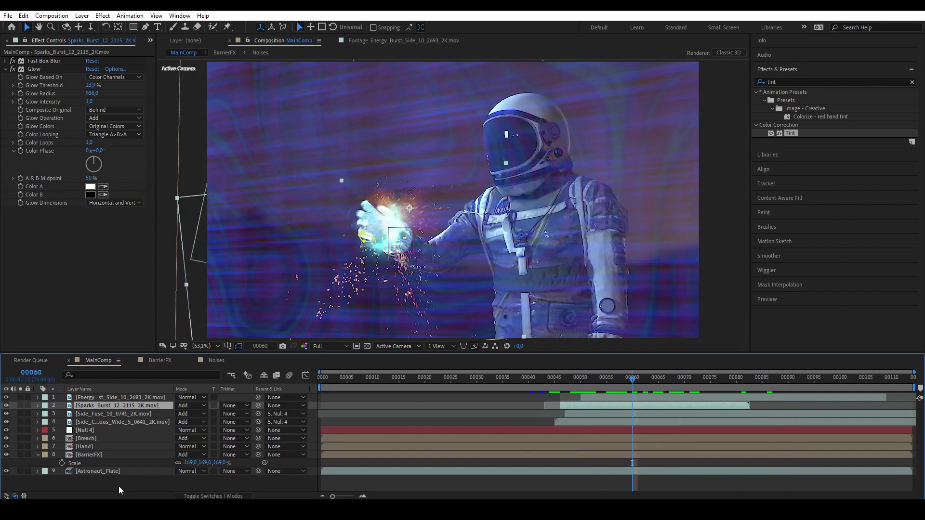
left_click(123, 412)
left_click(118, 405)
left_click(155, 398)
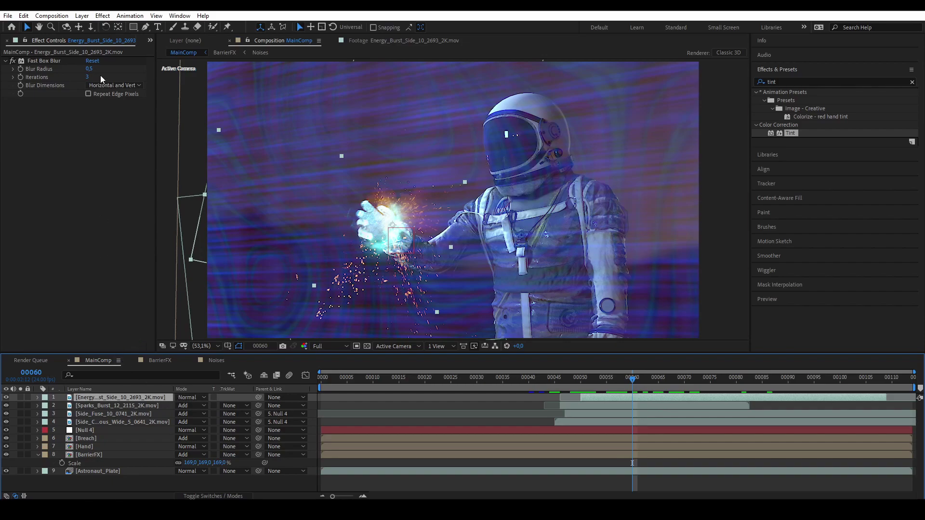
left_click(657, 380)
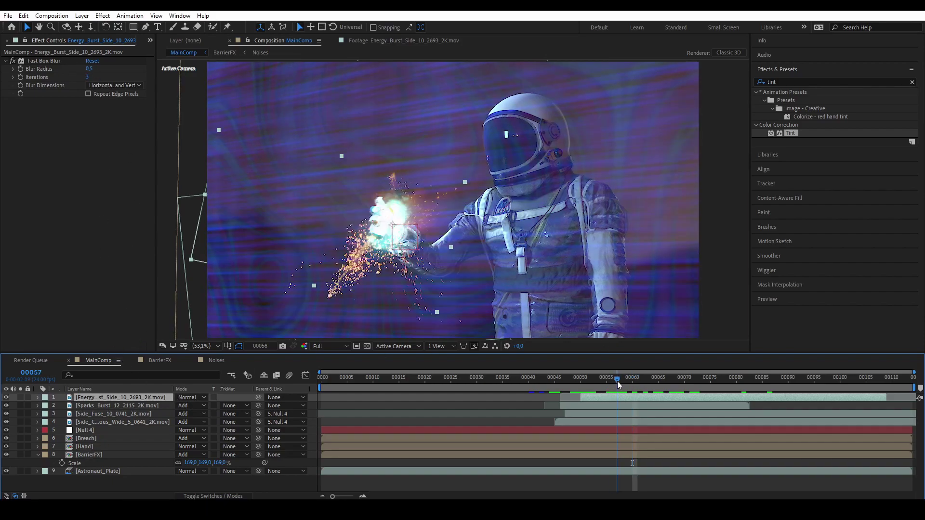
left_click_drag(656, 380, 673, 381)
Step: Solo the Side_Fuse_10_0741_2K.mov layer, examine its sparks across the frames and reveal its two masks
left_click(115, 415)
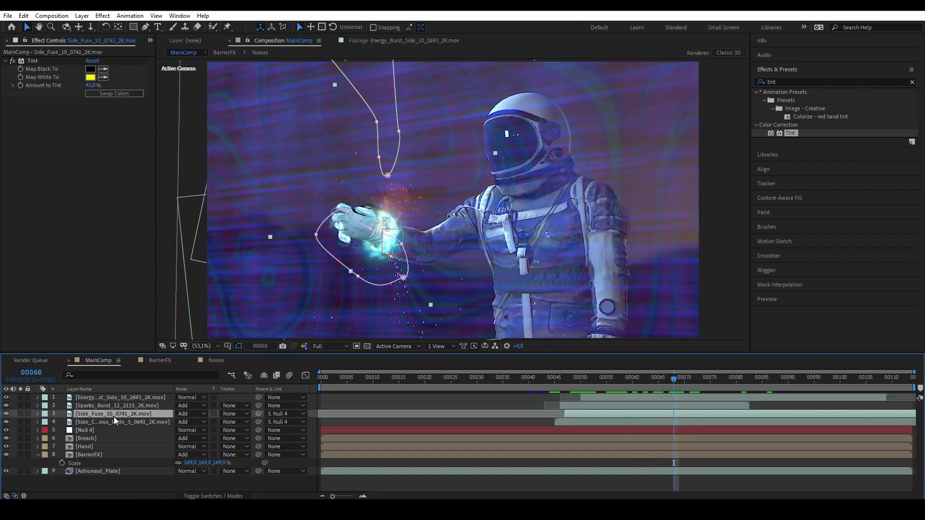
left_click(20, 414)
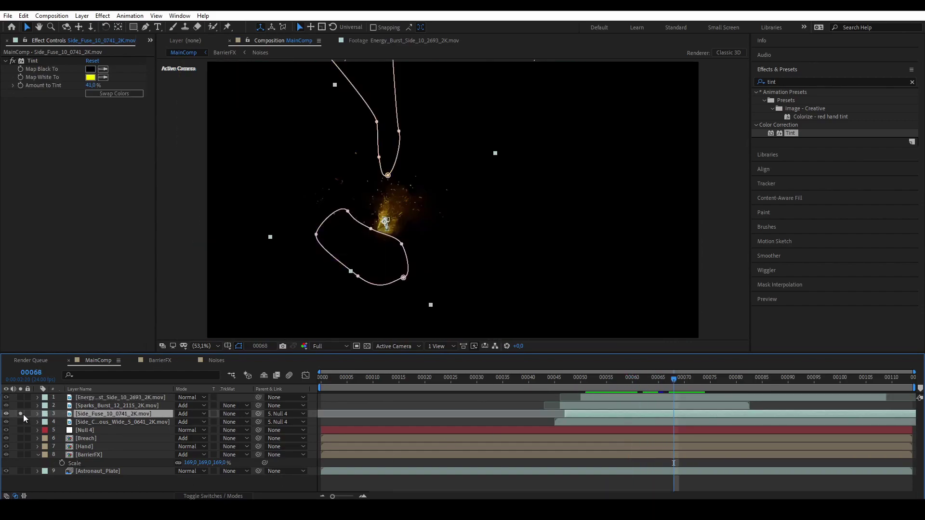
left_click_drag(565, 390, 644, 382)
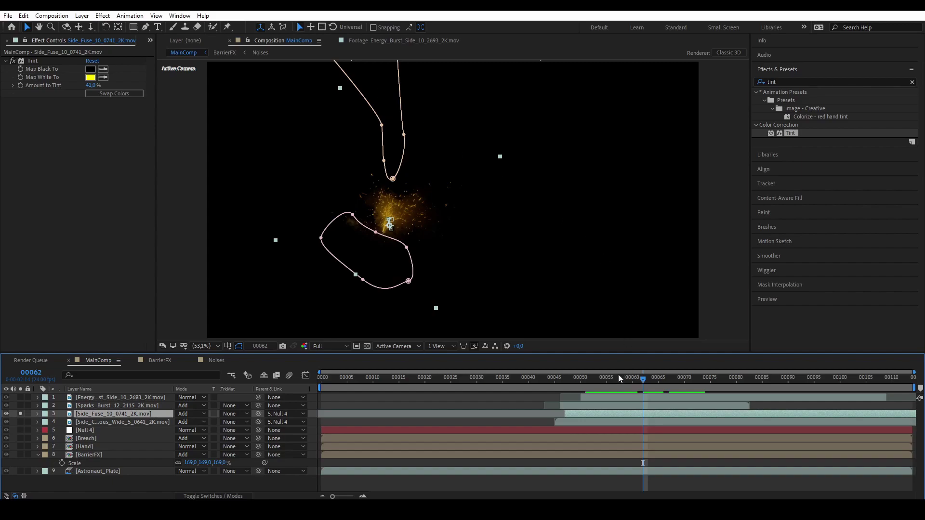
key("m")
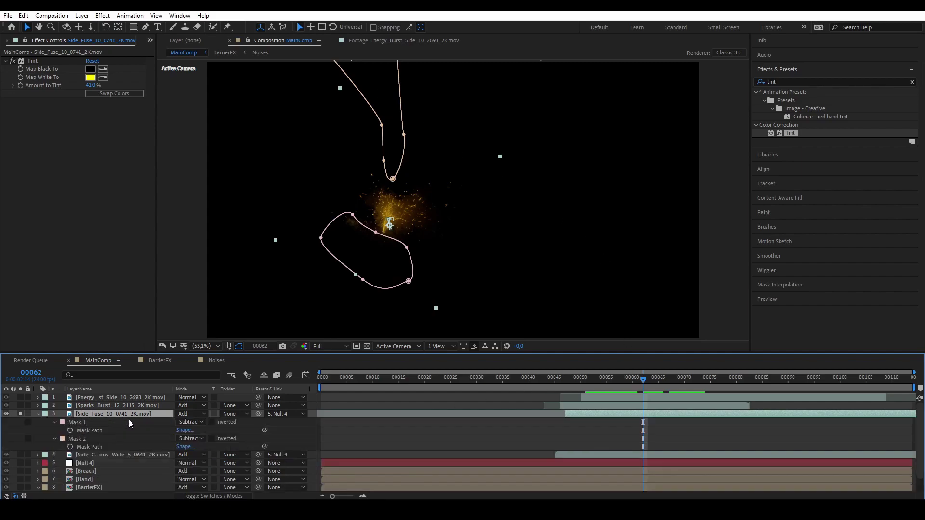
Step: Set Mask 1 and Mask 2 of the Side_Fuse layer to None and examine the unmasked sparks at about frame 59
left_click(191, 422)
key("Escape")
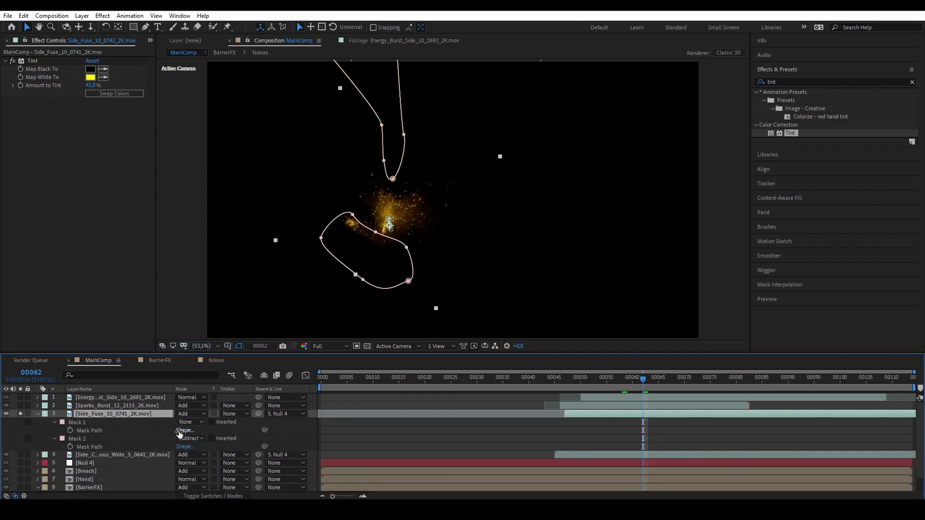
left_click(191, 438)
left_click(199, 365)
left_click_drag(660, 379, 627, 385)
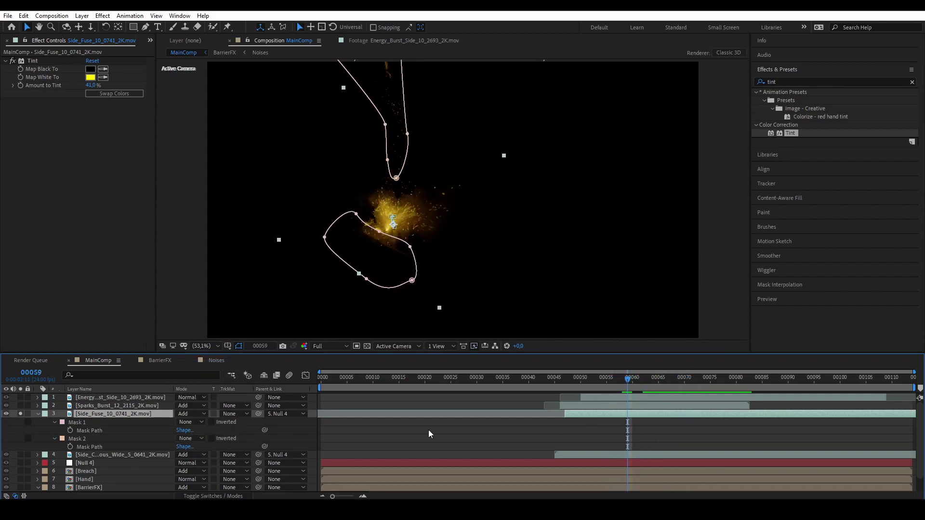
Step: Set Mask 1 and Mask 2 of the Side_Fuse layer back to Subtract and collapse the layer's mask properties
left_click(189, 438)
left_click(203, 386)
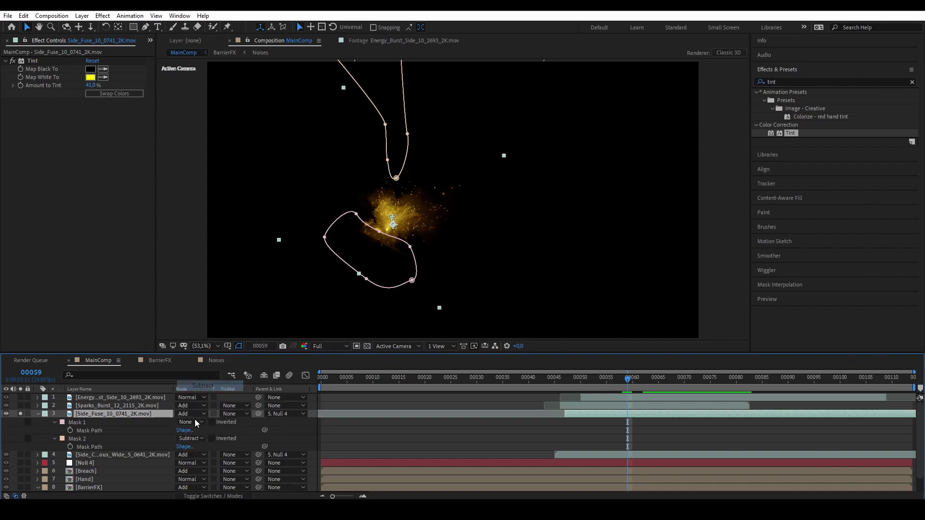
left_click(190, 422)
left_click(202, 370)
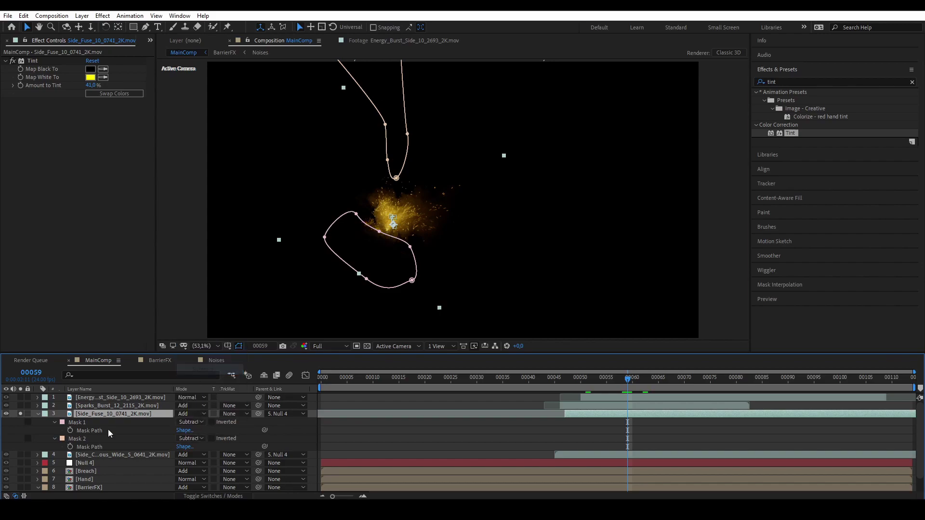
left_click(37, 414)
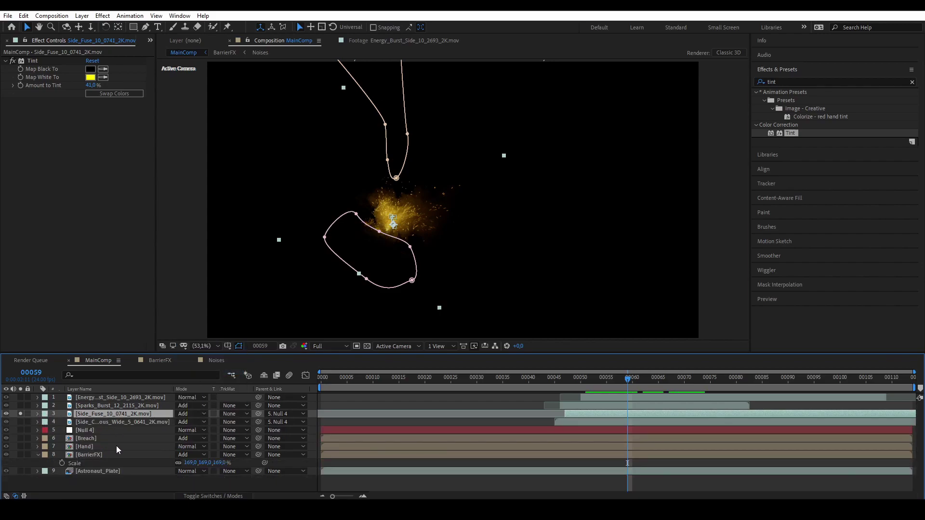
Step: Examine the Side_Continuous_Wide layer's mask with that layer soloed alongside Side_Fuse, and turn both solos off
left_click(100, 422)
left_click(20, 422)
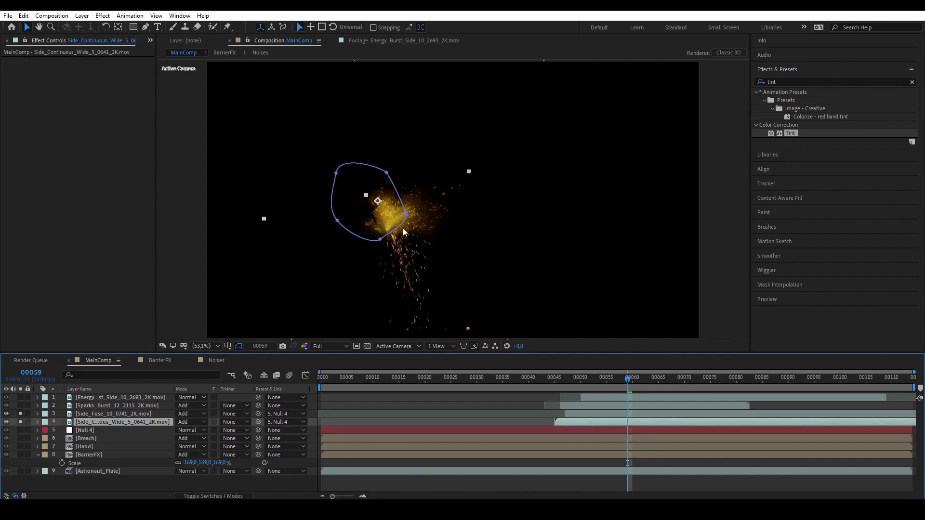
left_click(20, 422)
left_click(18, 414)
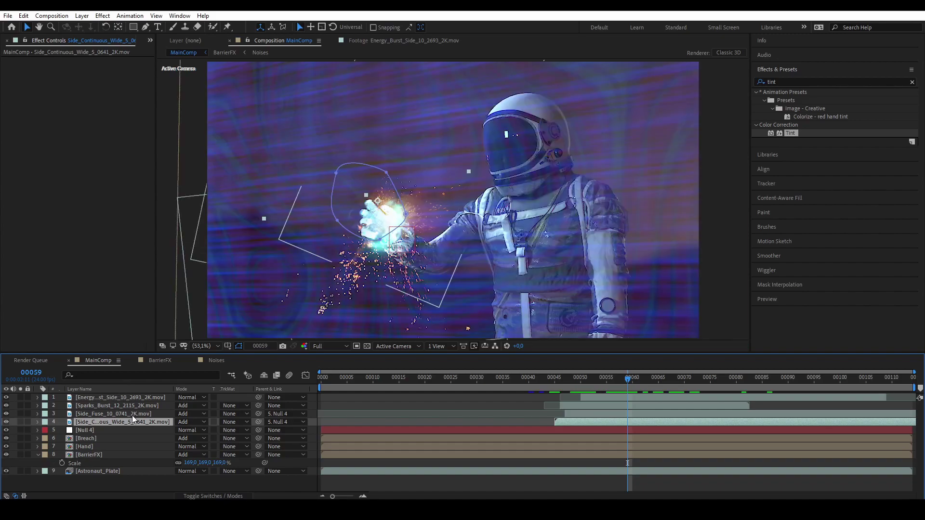
Step: Pre-compose the Side_Fuse and Side_Continuous_Wide layers together as SparkPrecomp, moving all attributes into the new composition
left_click(146, 413)
left_click(143, 420)
left_click(152, 415, "shift")
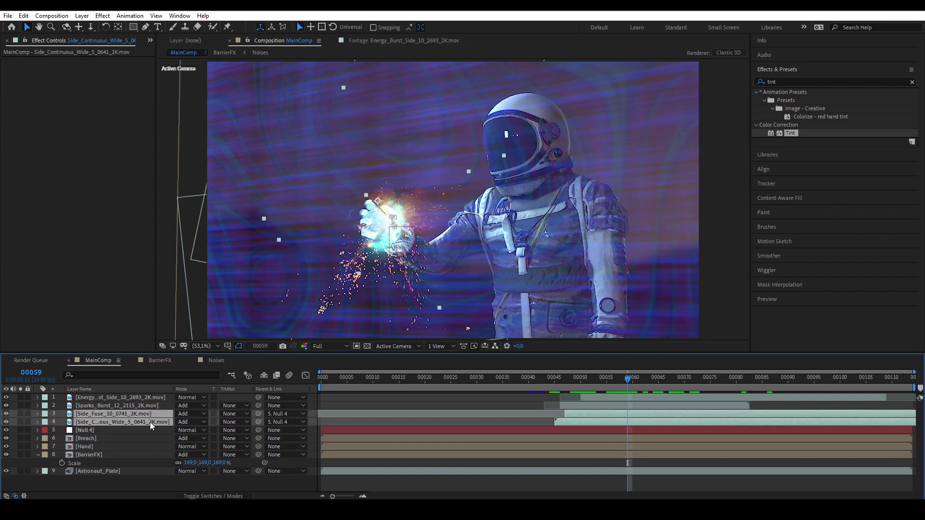
left_click_drag(629, 379, 646, 392)
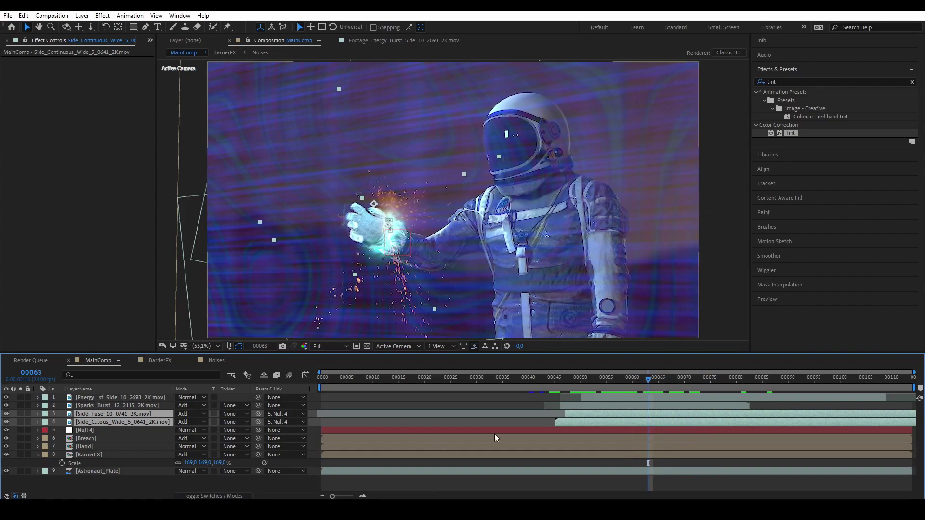
left_click_drag(609, 382, 648, 386)
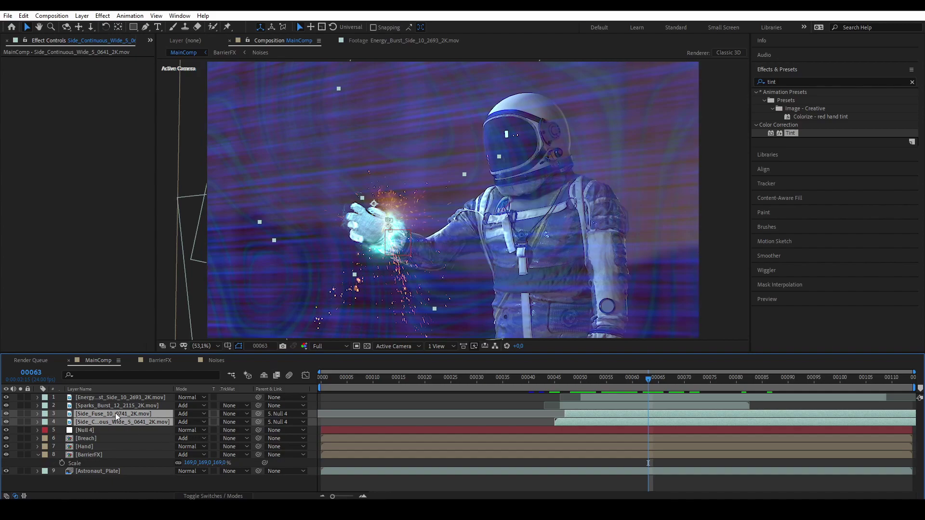
key("ctrl+shift+c")
type("SparkPrecomp")
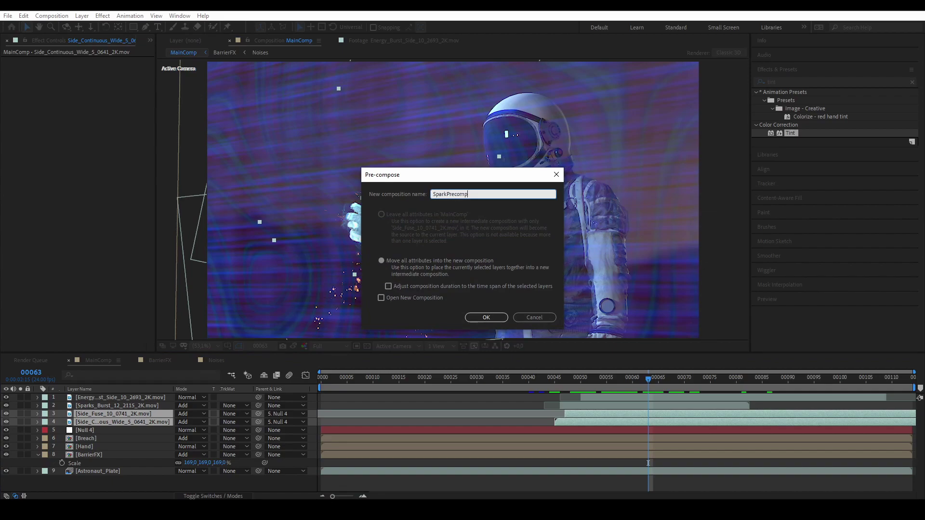
key("Return")
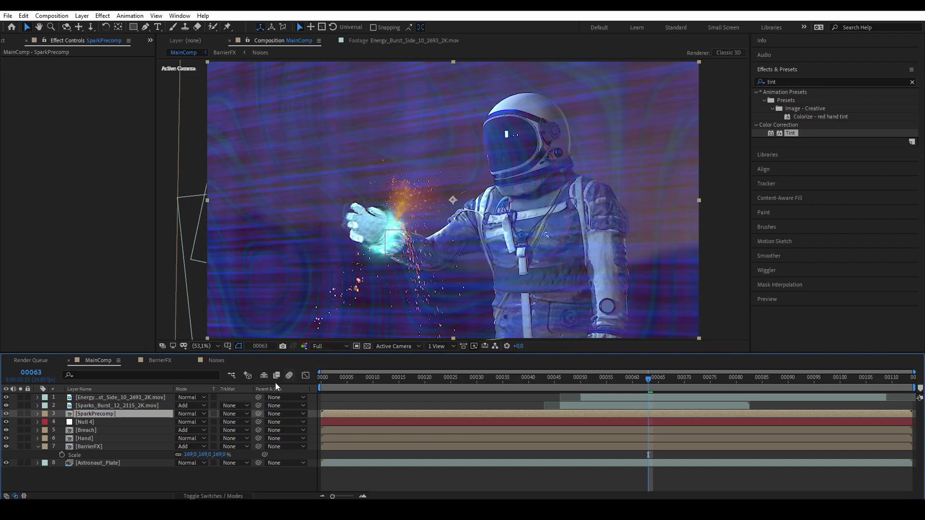
Step: Set the SparkPrecomp layer's blending mode to Add and parent it to Null 4
left_click(188, 414)
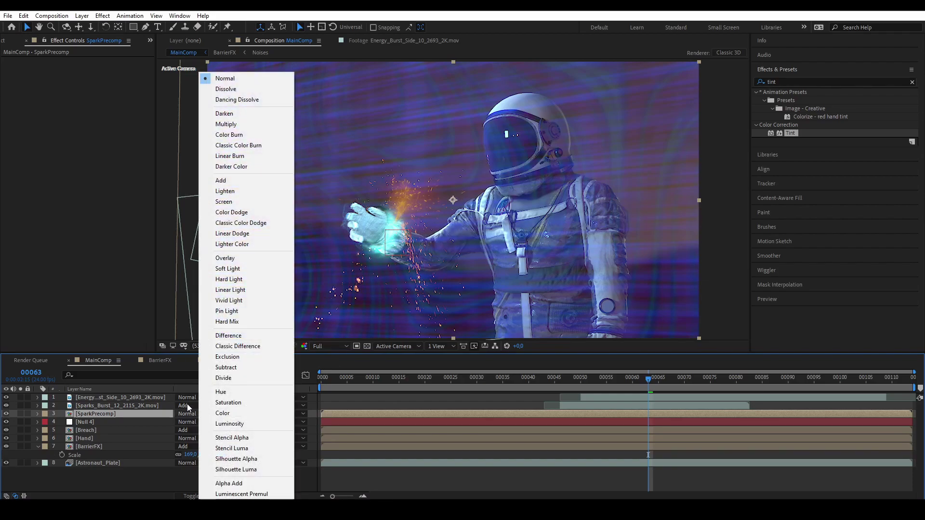
left_click(224, 180)
left_click(282, 416)
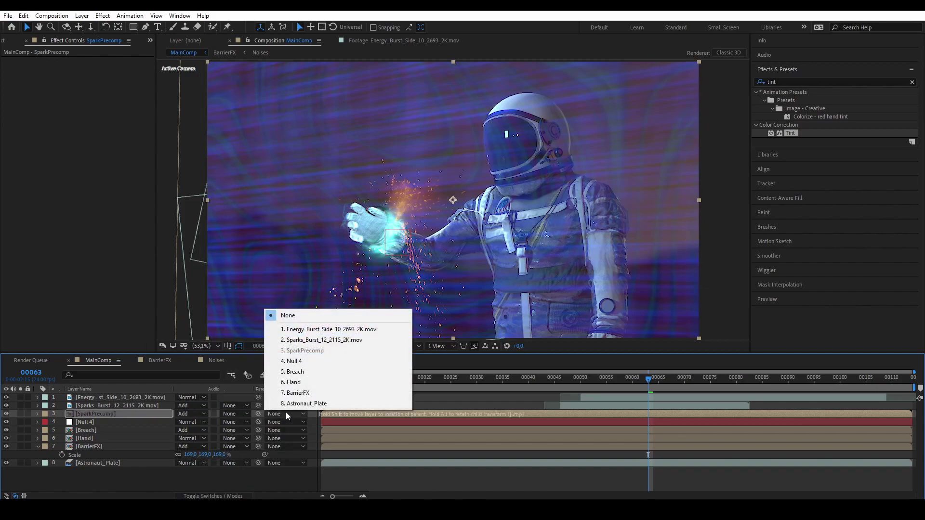
left_click(301, 362)
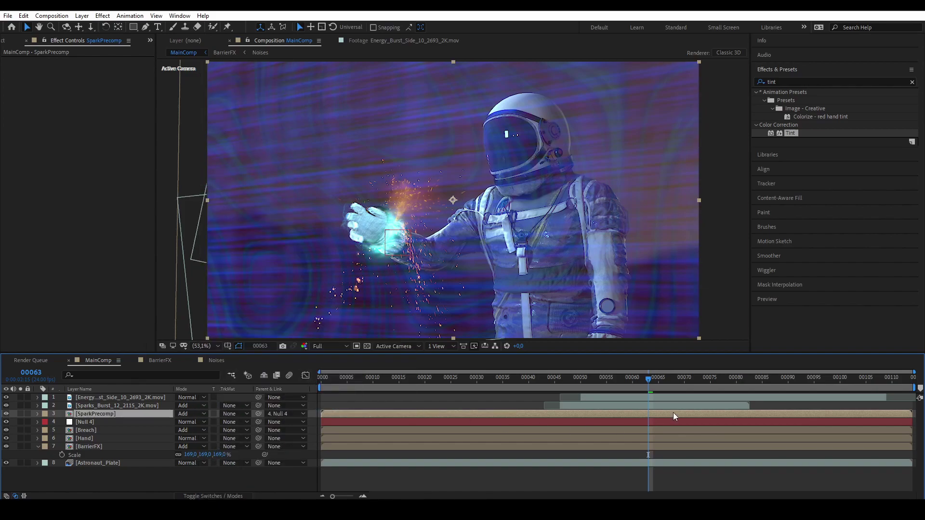
left_click_drag(661, 384, 638, 385)
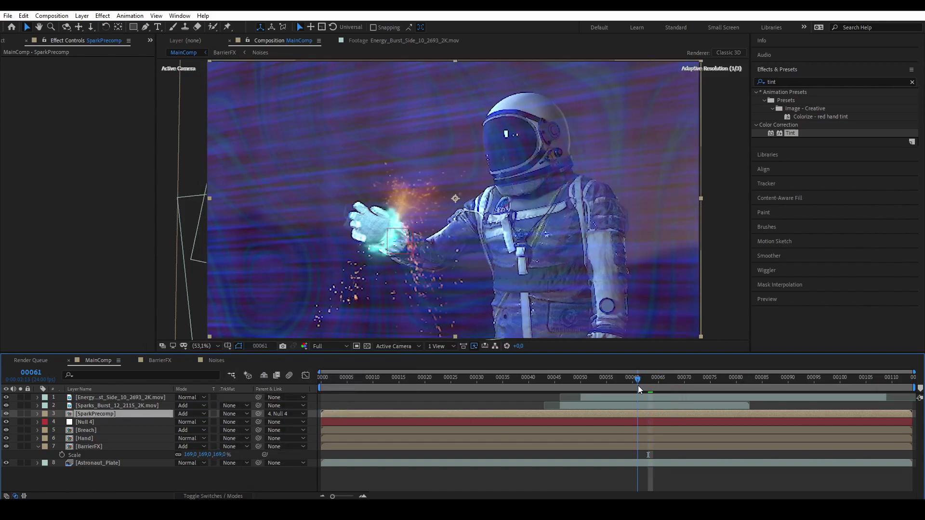
Step: Copy the Fast Box Blur and Glow effects from the Sparks_Burst_12_2115_2K layer onto SparkPrecomp and check the result around frames 52–56
left_click(100, 405)
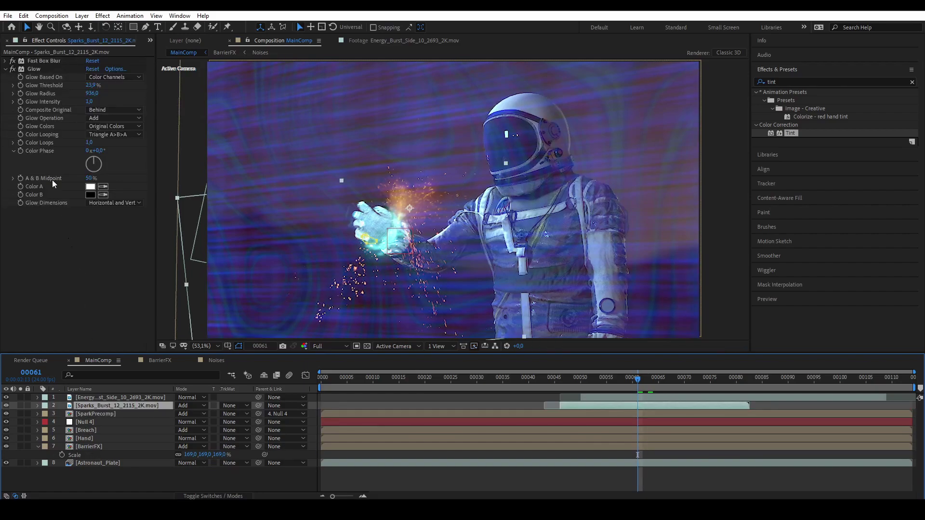
left_click(31, 68)
left_click(37, 60, "shift")
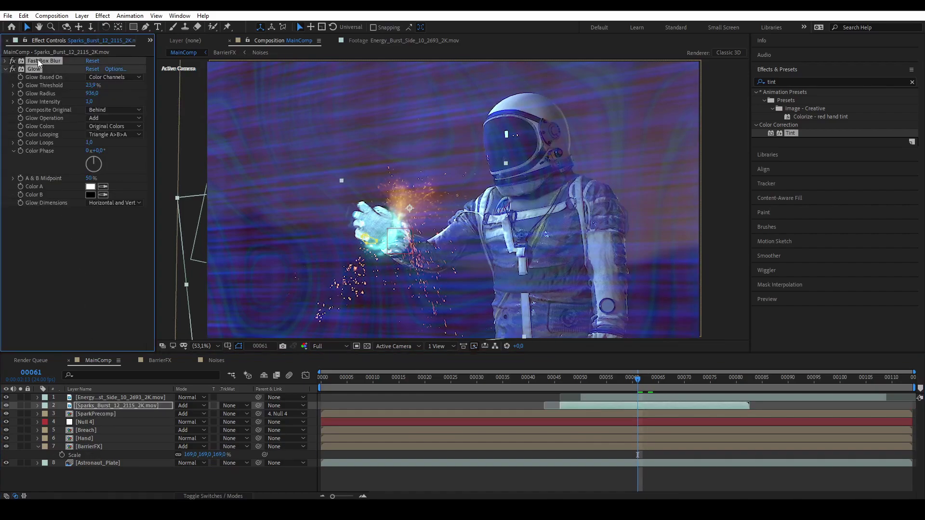
left_click(95, 413)
key("ctrl+v")
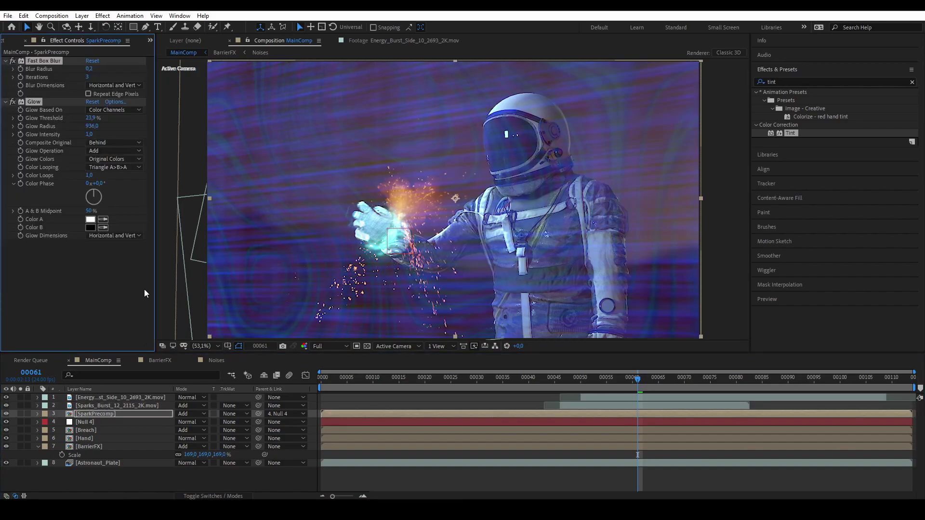
mouse_move(593, 379)
left_mouse_down()
mouse_move(613, 378)
mouse_move(583, 379)
mouse_move(591, 378)
left_mouse_up()
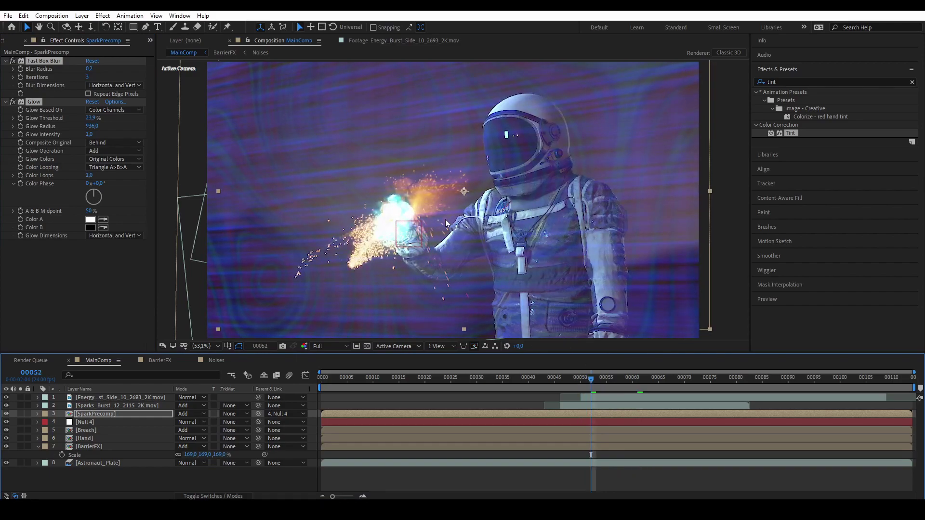
left_click(103, 415)
key("space")
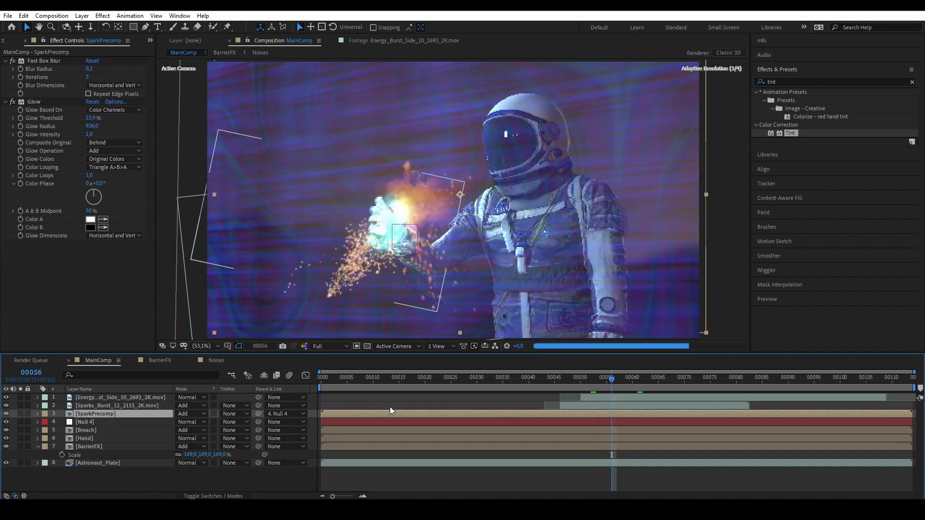
Step: Duplicate the Hand layer and place the copy directly above SparkPrecomp
left_click(95, 438)
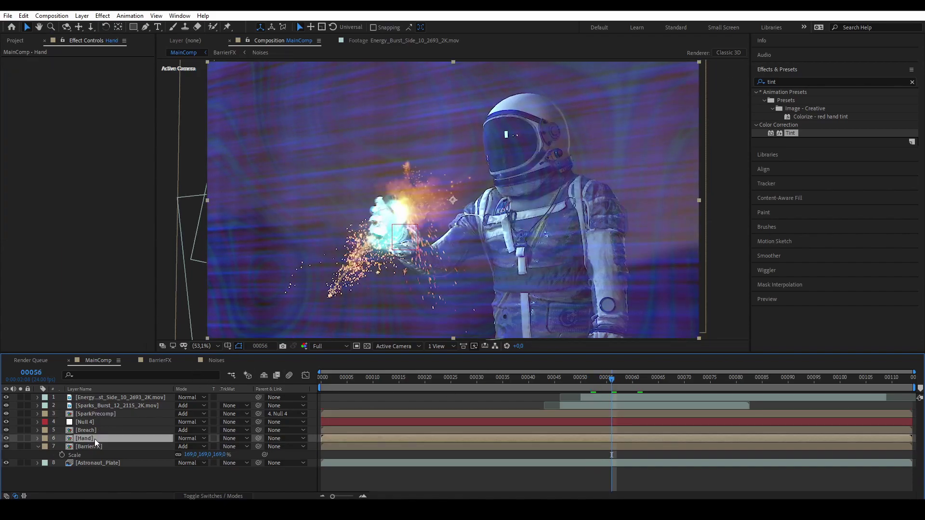
key("ctrl+d")
left_click_drag(97, 440, 118, 412)
left_click(109, 422)
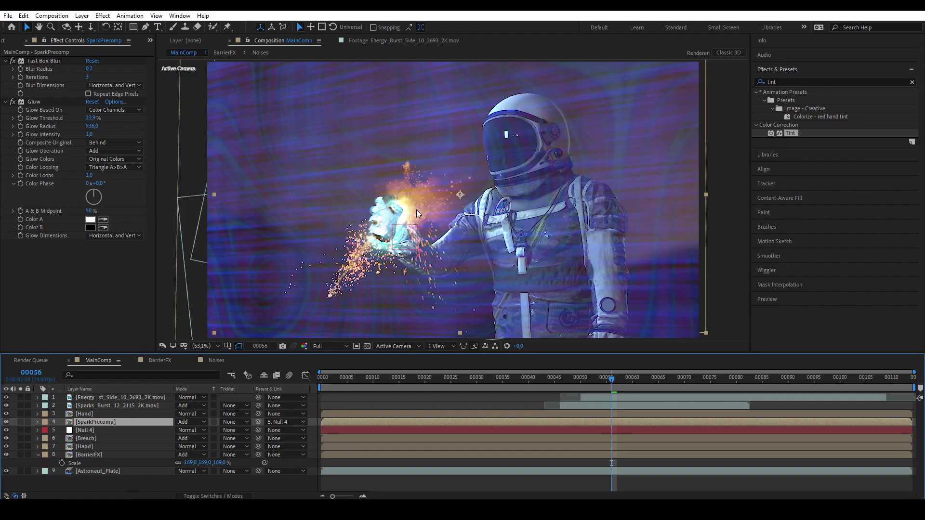
Step: Set SparkPrecomp's track matte to Alpha Inverted Matte using the duplicated Hand layer above it
left_click(143, 413)
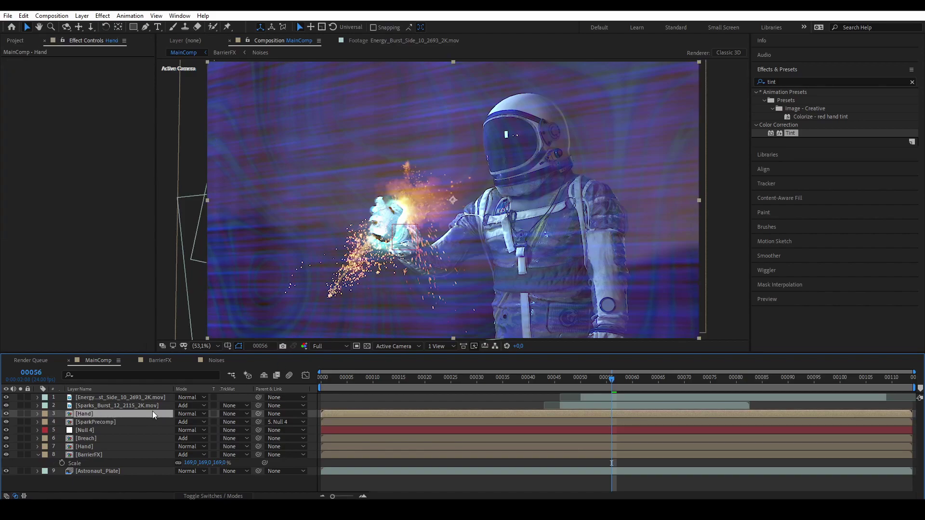
left_click(146, 421)
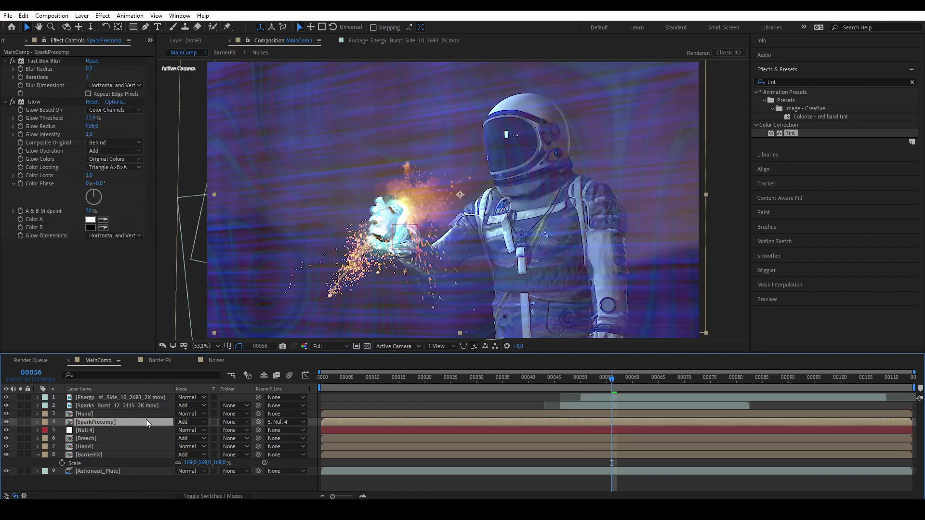
left_click(237, 423)
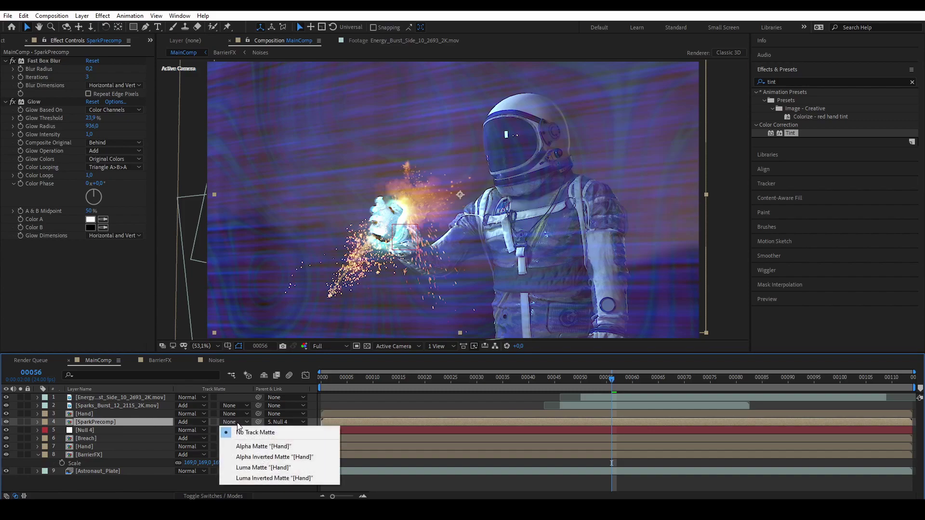
left_click(250, 457)
mouse_move(619, 381)
left_mouse_down()
mouse_move(669, 381)
mouse_move(595, 393)
mouse_move(619, 400)
left_mouse_up()
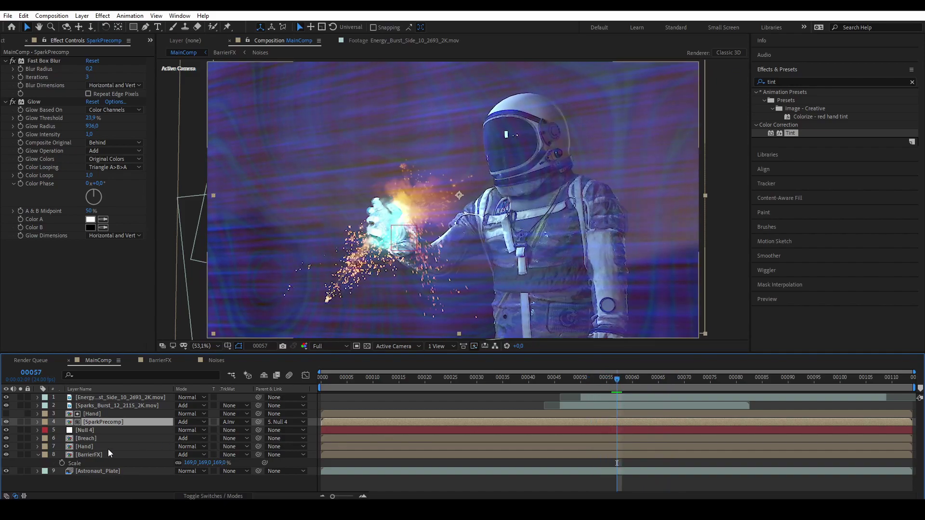
Step: Apply the Fast Box Blur effect to the duplicated Hand layer that serves as SparkPrecomp's matte
left_click(90, 415)
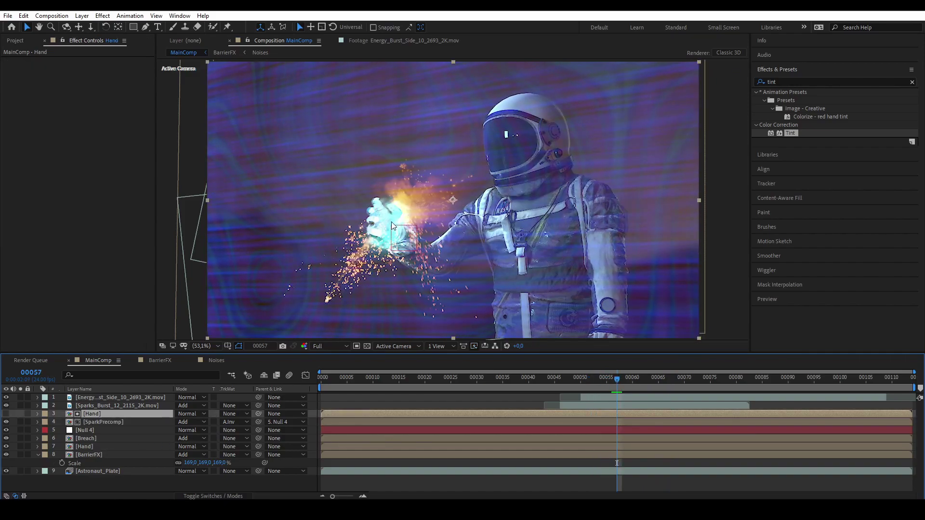
left_click(800, 79)
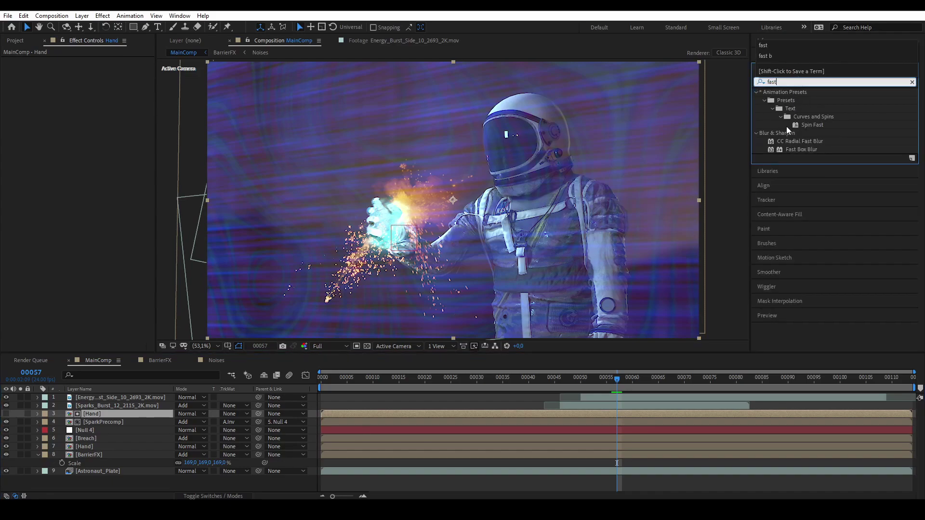
type("fast")
left_click_drag(796, 150, 99, 415)
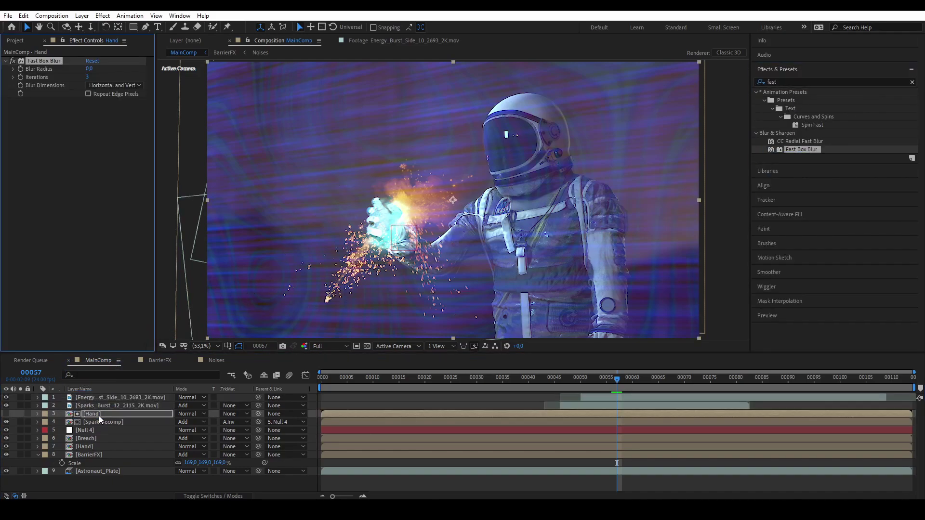
Step: Try a Blur Radius of 15 on the matte Hand layer's Fast Box Blur, and settle on 8
left_click(89, 69)
type("15")
key("Return")
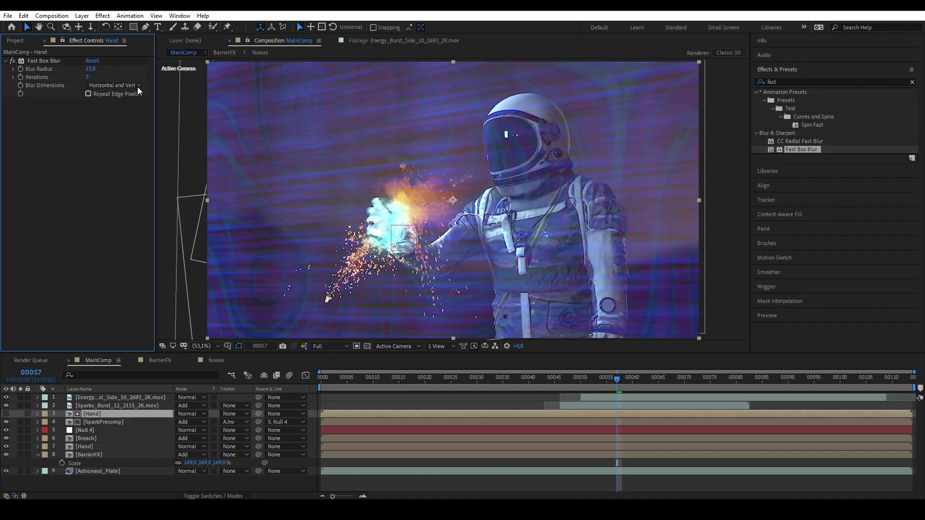
left_click(95, 71)
type("8")
key("Return")
left_click_drag(634, 381, 601, 374)
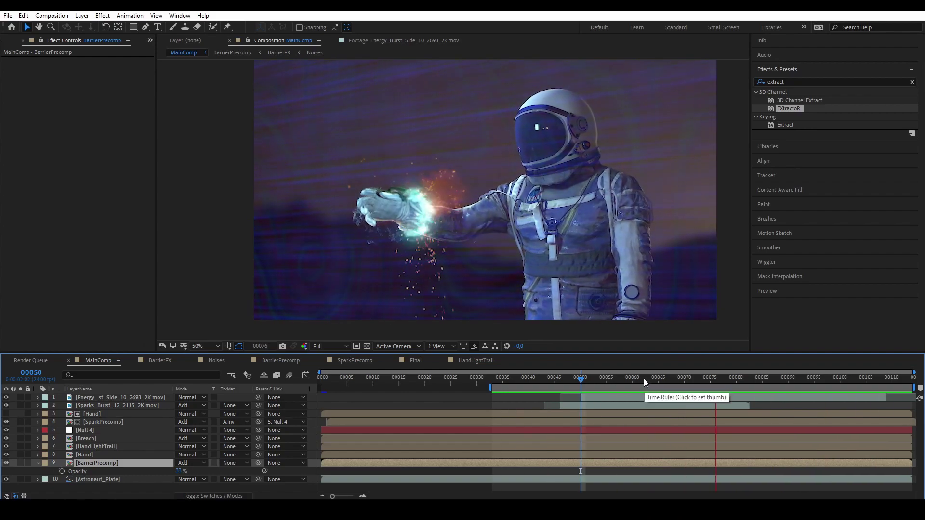
Step: Preview MainComp, open the BarrierPrecomp composition and turn on the visibility of Adjustment Layer 21 with its Bulge effect
left_click(586, 378)
key("space")
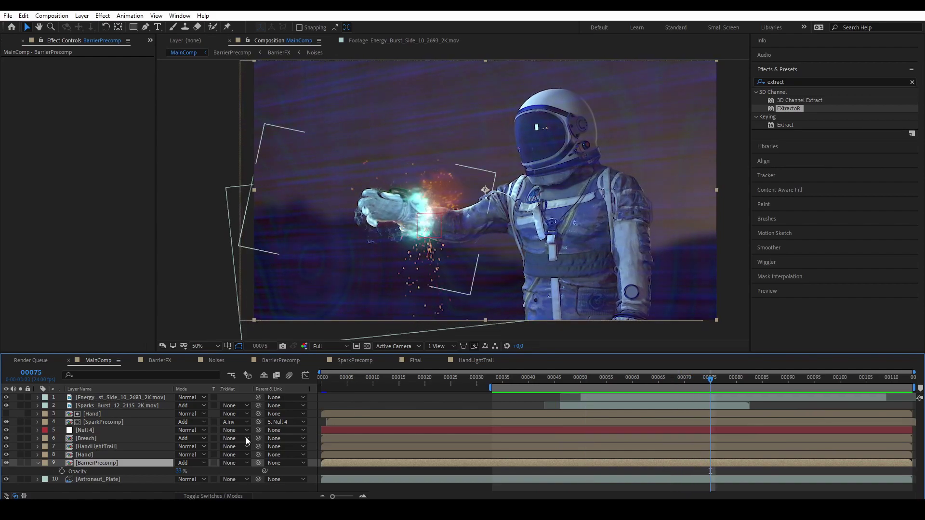
double_click(107, 463)
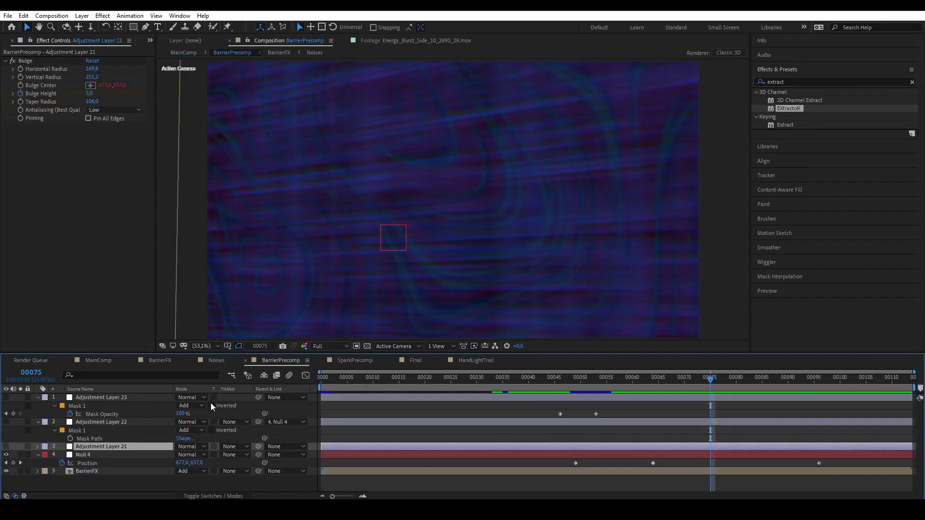
left_click(6, 447)
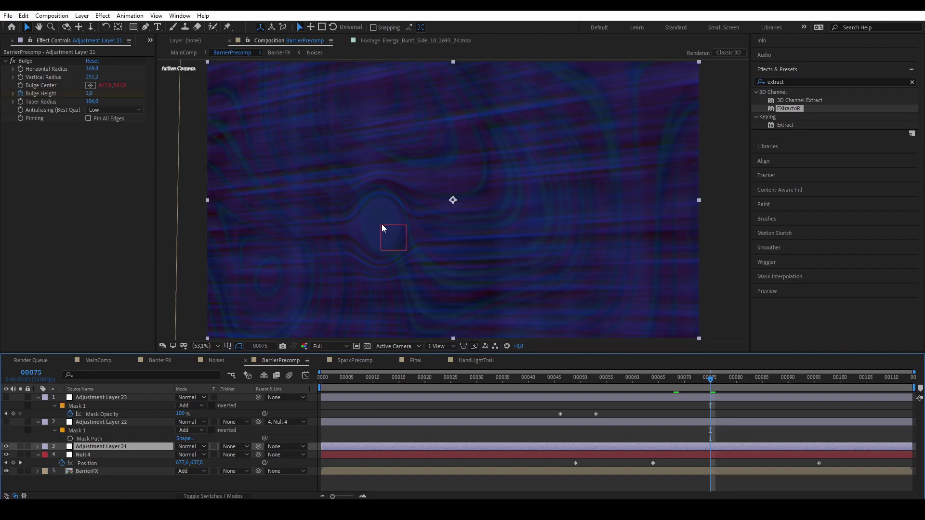
left_click_drag(482, 383, 720, 437)
Step: Turn on the visibility of Adjustment Layer 22 with Wave Warp and Adjustment Layer 23 with Curves and Glow
left_click(6, 422)
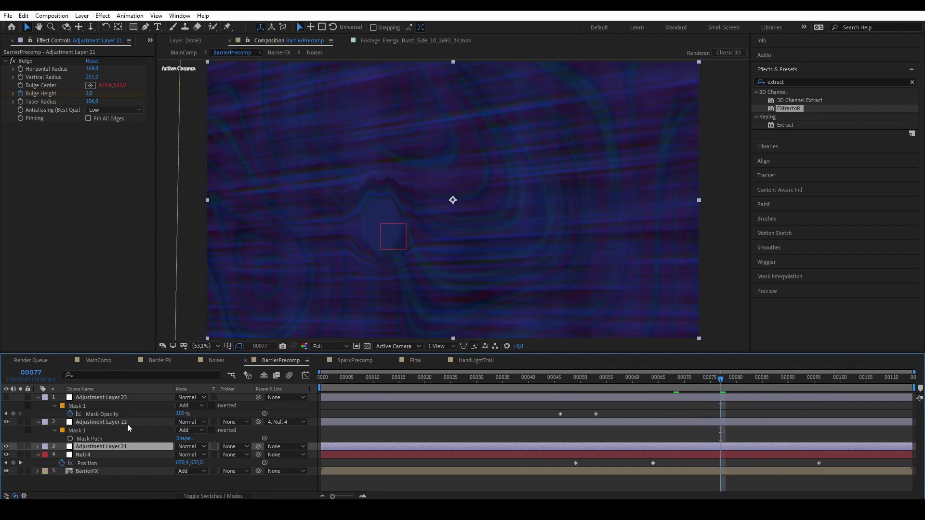
left_click(120, 423)
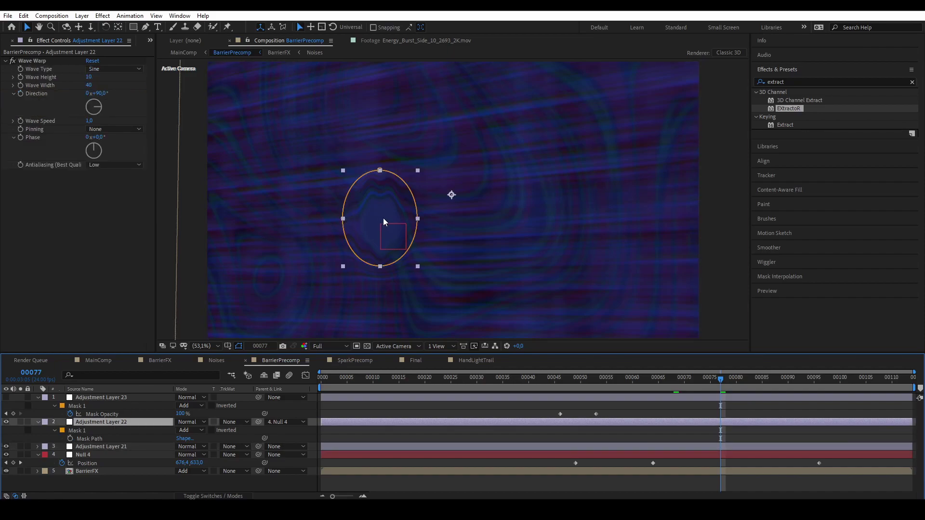
left_click(112, 398)
left_click(6, 398)
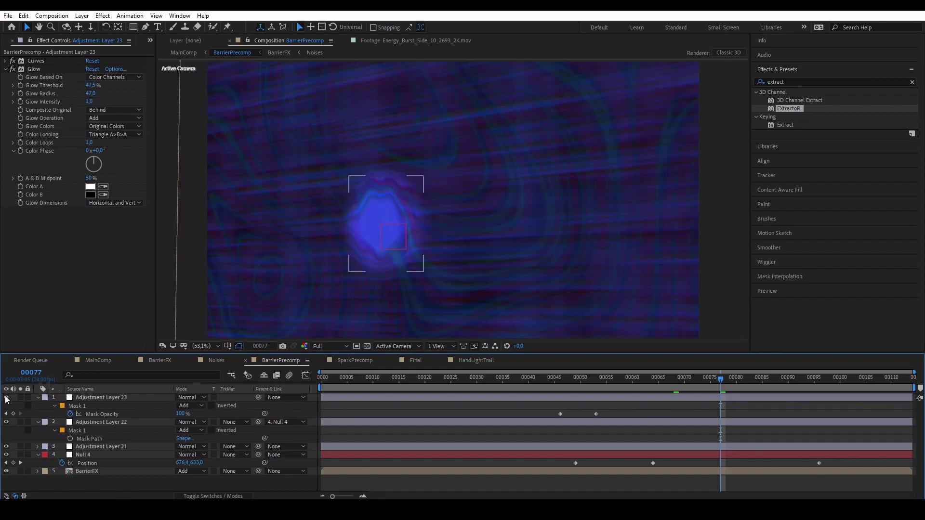
Step: Return to MainComp and scrub through the barrier breach up to frame 100
left_click(189, 53)
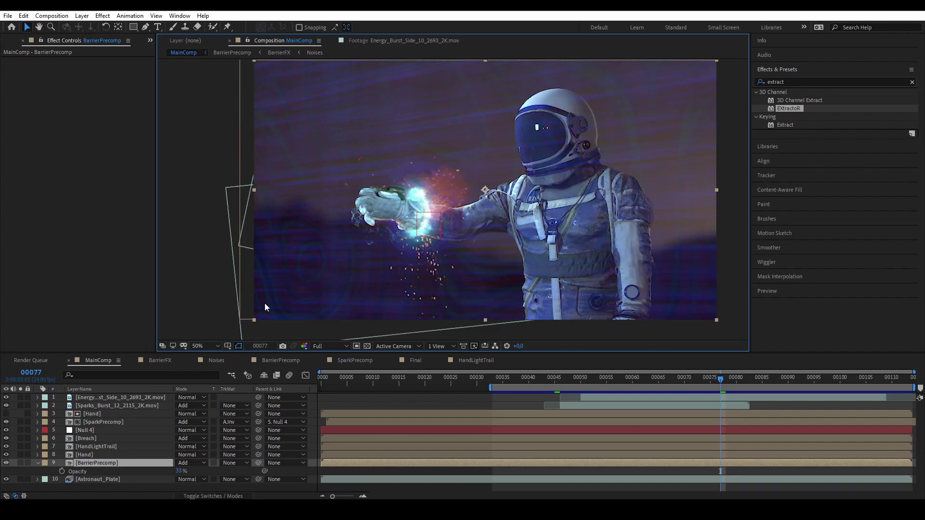
left_click(648, 381)
left_click_drag(710, 385, 841, 384)
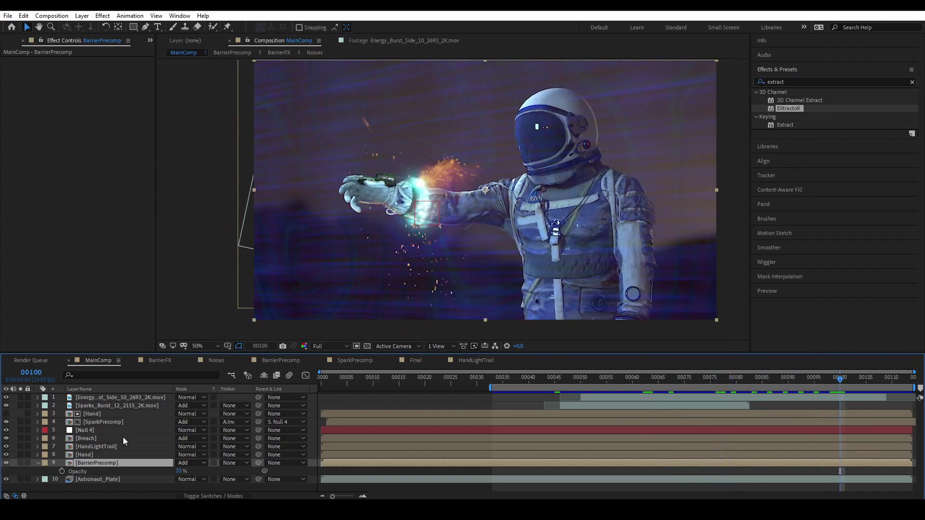
Step: Examine the stacked Hand layers and their channel shift inside the HandLightTrail composition, and return to MainComp
left_click(111, 447)
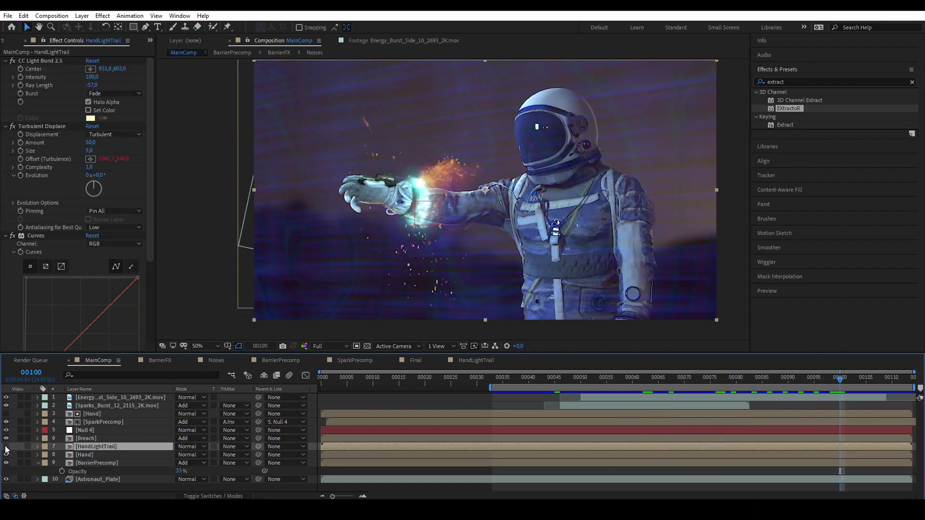
double_click(88, 444)
left_click(91, 430)
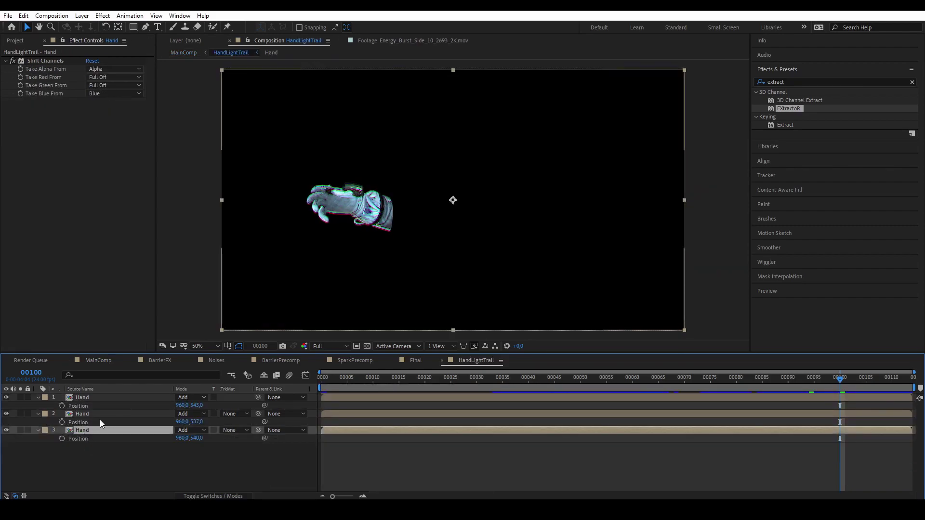
left_click(183, 52)
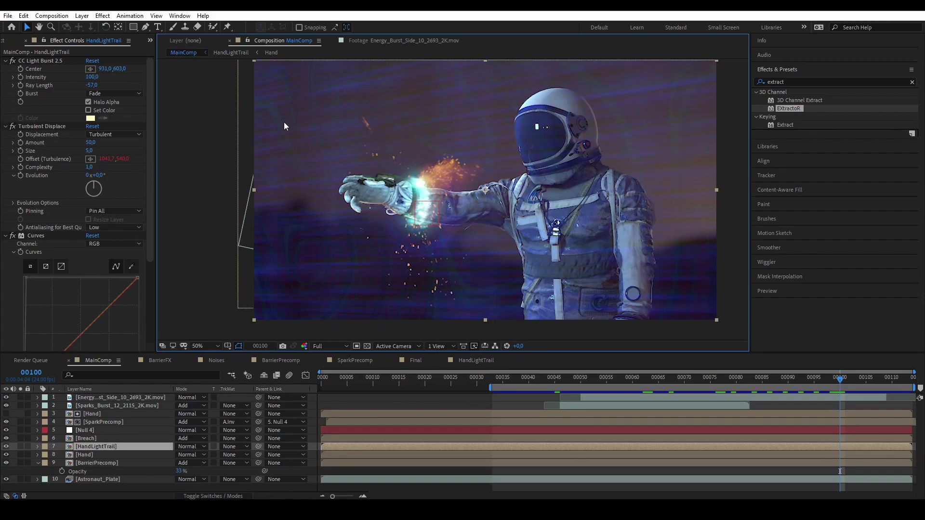
Step: Examine the HandLightTrail layer's CC Light Burst 2.5, Turbulent Displace, Curves and Fast Box Blur effects close up on the hand
left_click(13, 61)
left_click(13, 61)
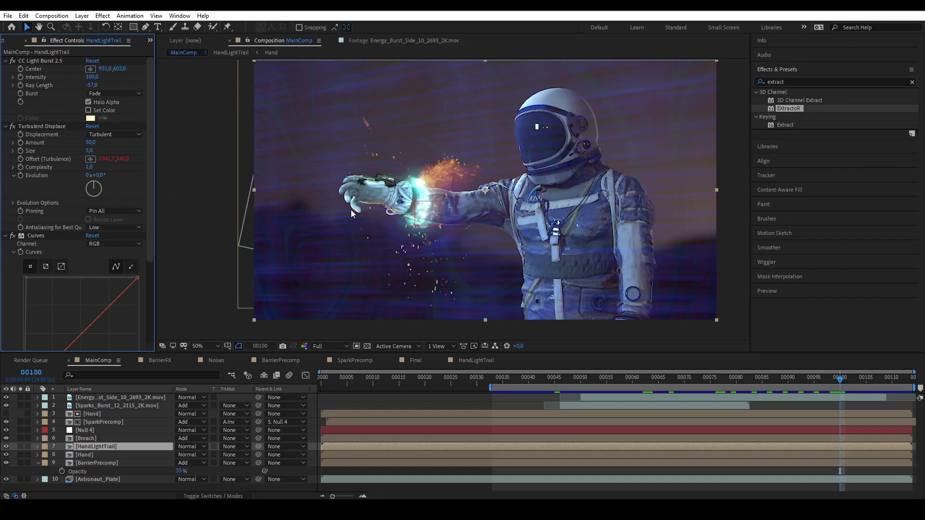
scroll(369, 218, "up", 2)
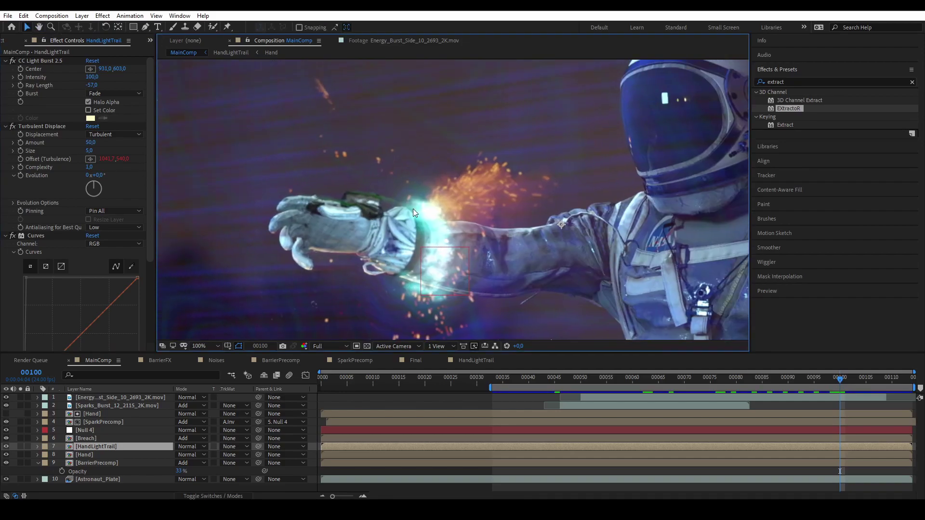
left_click(14, 128)
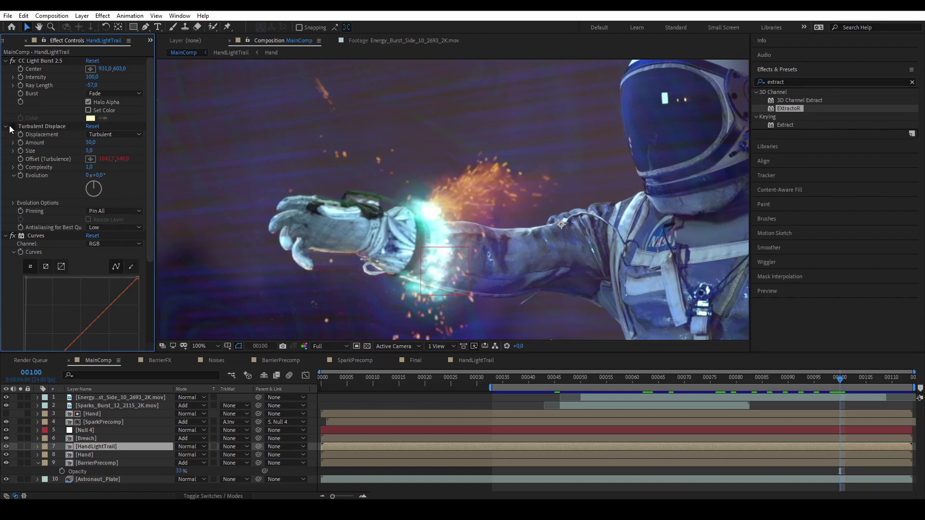
left_click(7, 236)
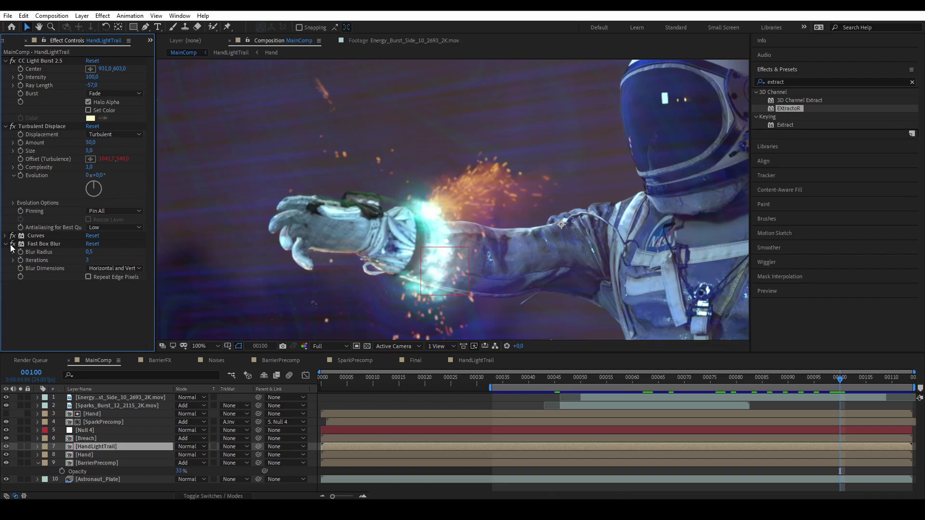
scroll(326, 272, "down", 2)
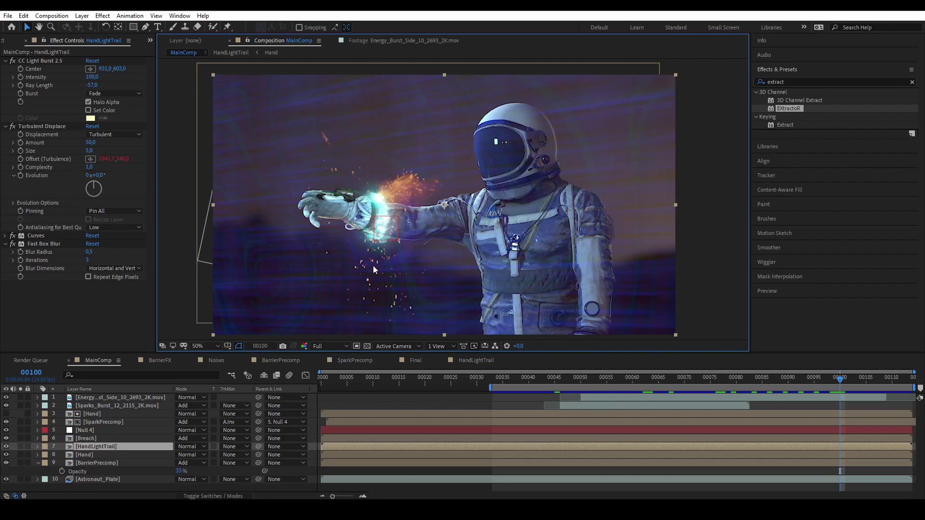
Step: Examine the Icon_22_2903_2K overlay and the Null 2 rotation keyframes in the Final composition, and return to MainComp
left_click(415, 361)
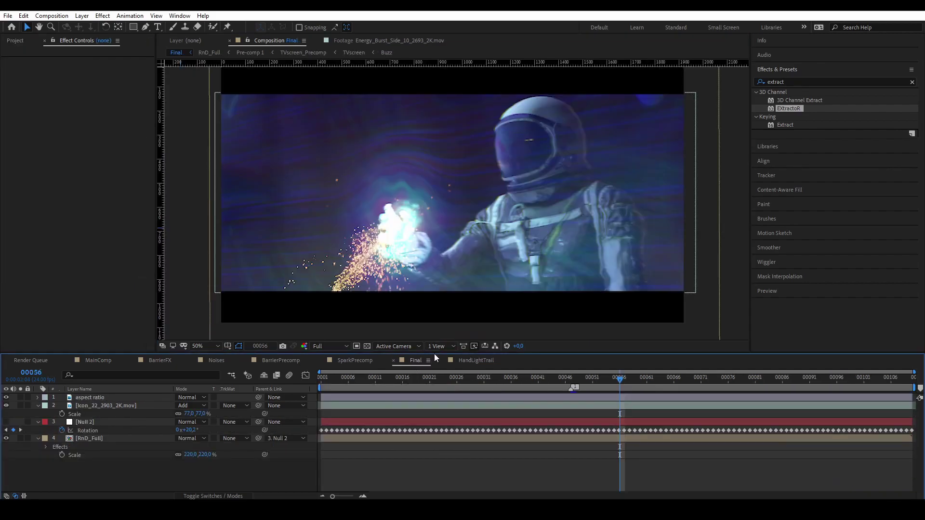
left_click(85, 406)
left_click(5, 406)
left_click(6, 406)
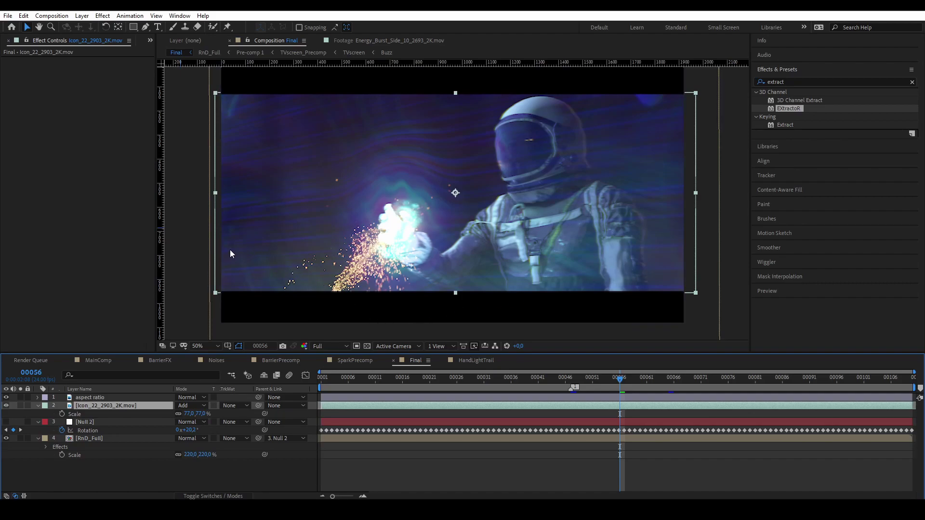
key("ctrl+Down")
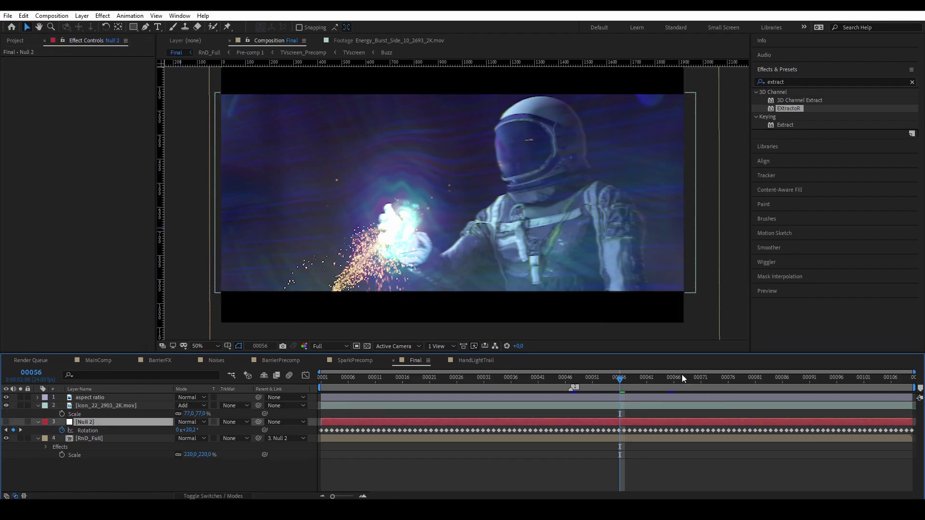
left_click(92, 360)
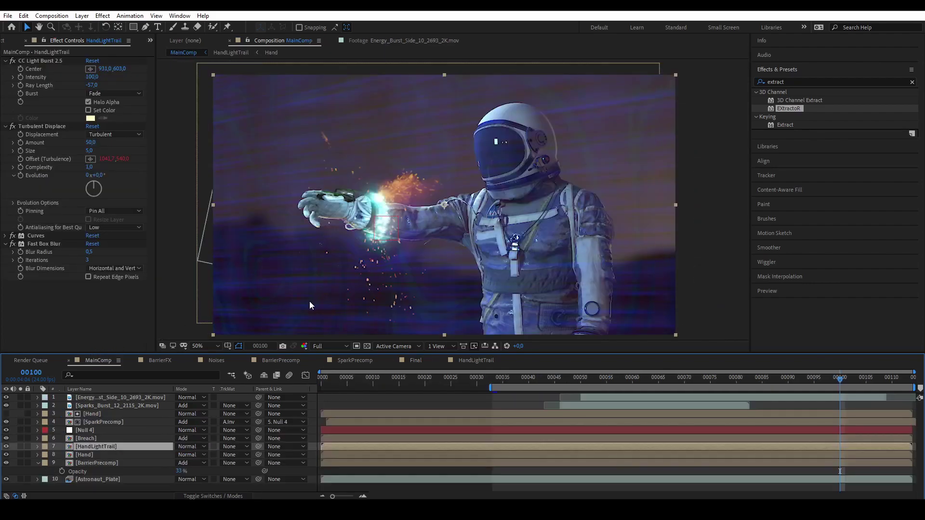